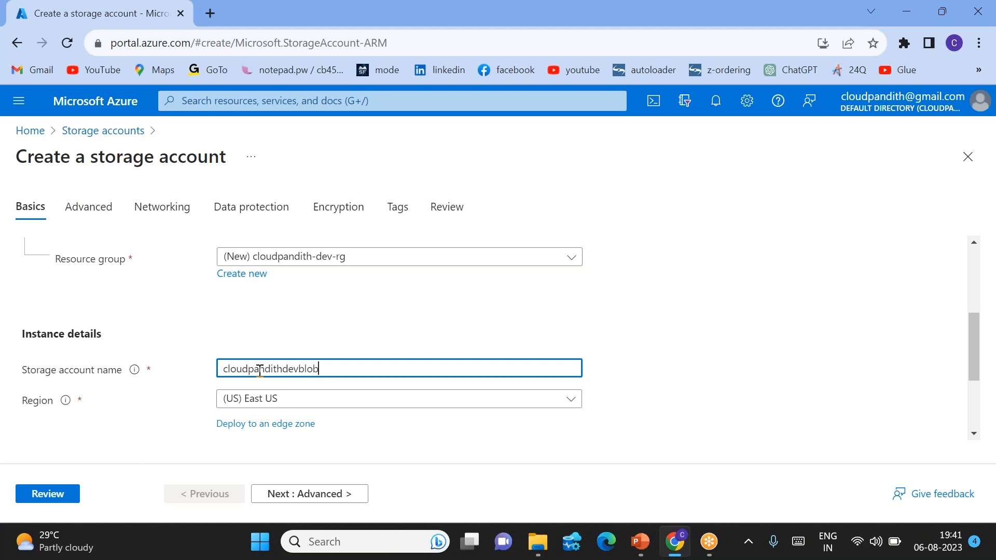
Step: Review the settings of the storage account cloudpandithdevblob and create it
click(341, 329)
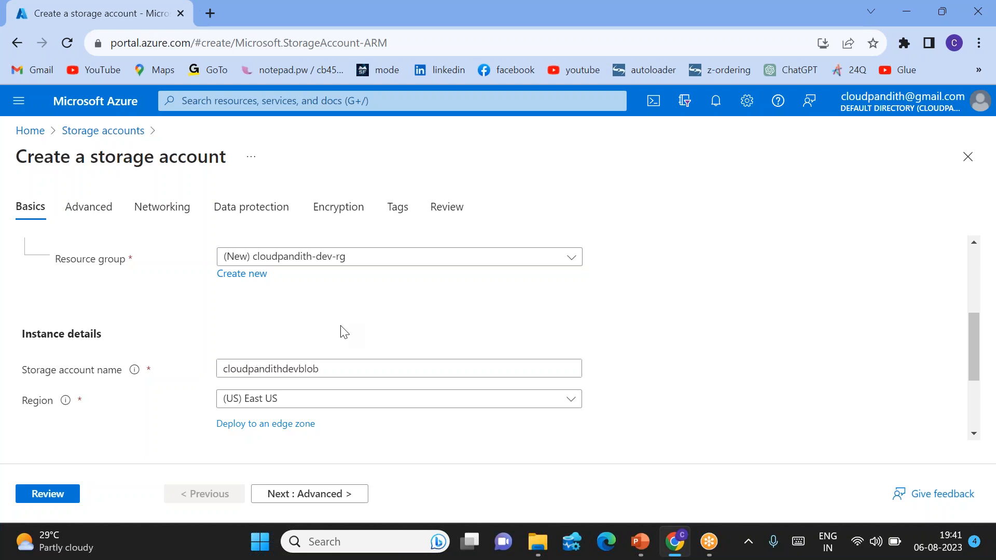
scroll(341, 329, down, 1)
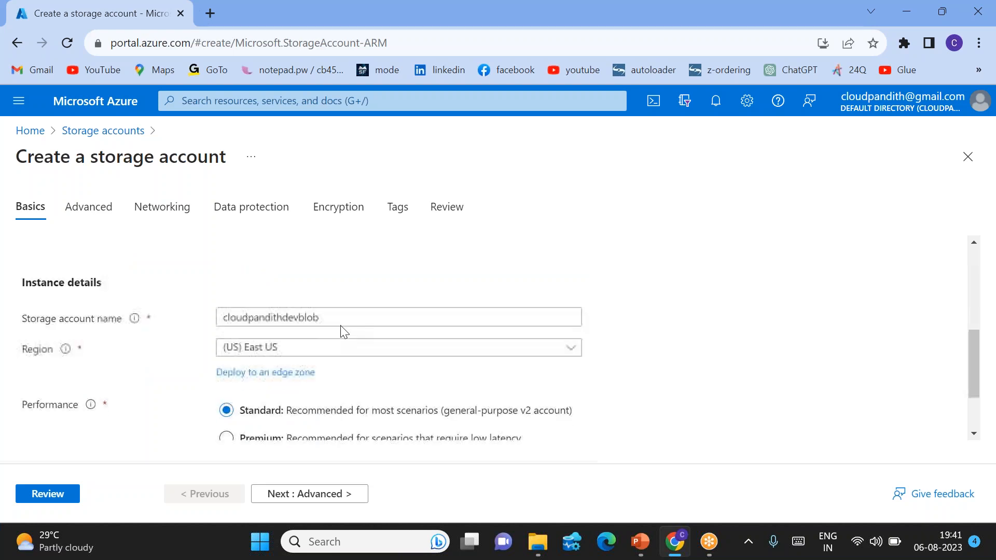
click(48, 494)
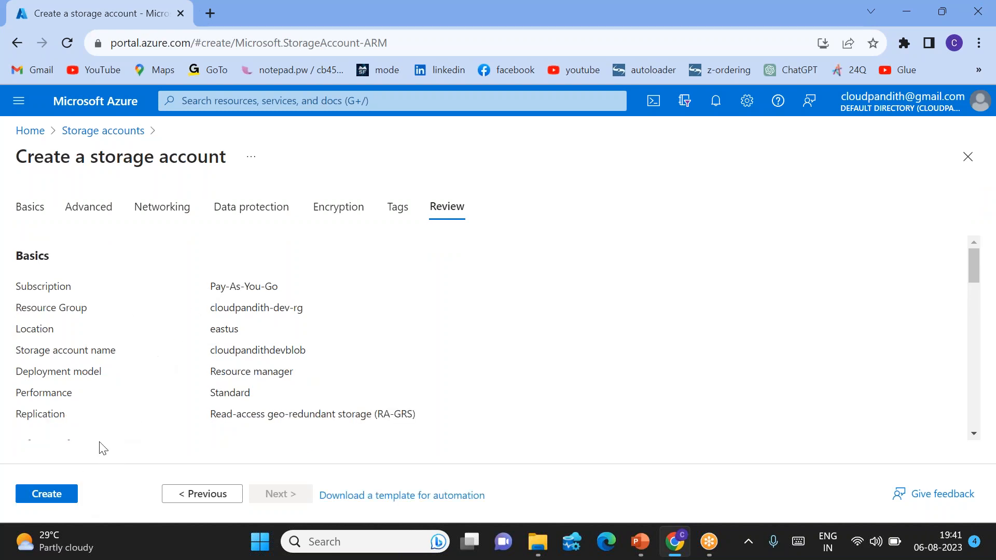
click(46, 494)
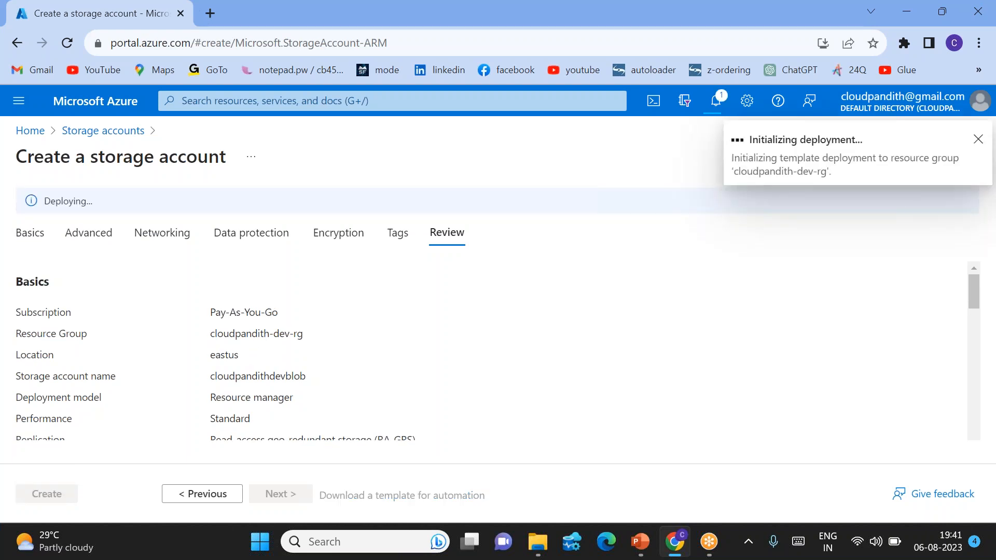
Step: Open the Azure portal in a new browser tab and continue with the signed-in account
click(210, 13)
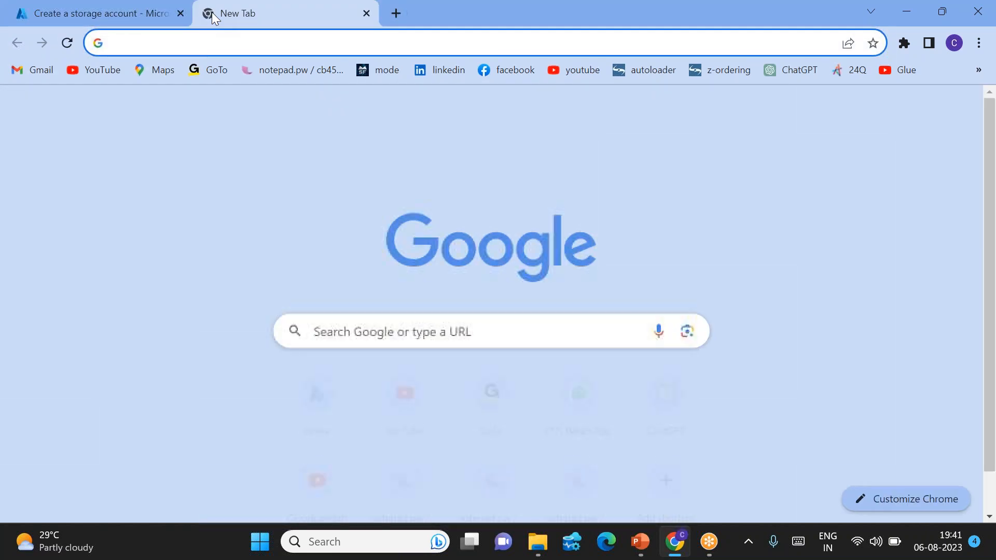
text(portal.)
key(Return)
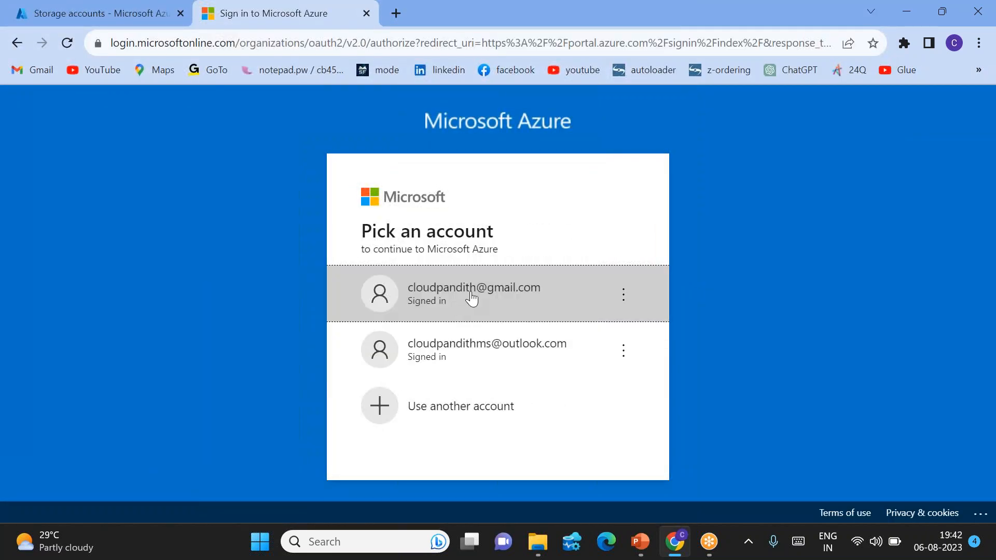
click(471, 297)
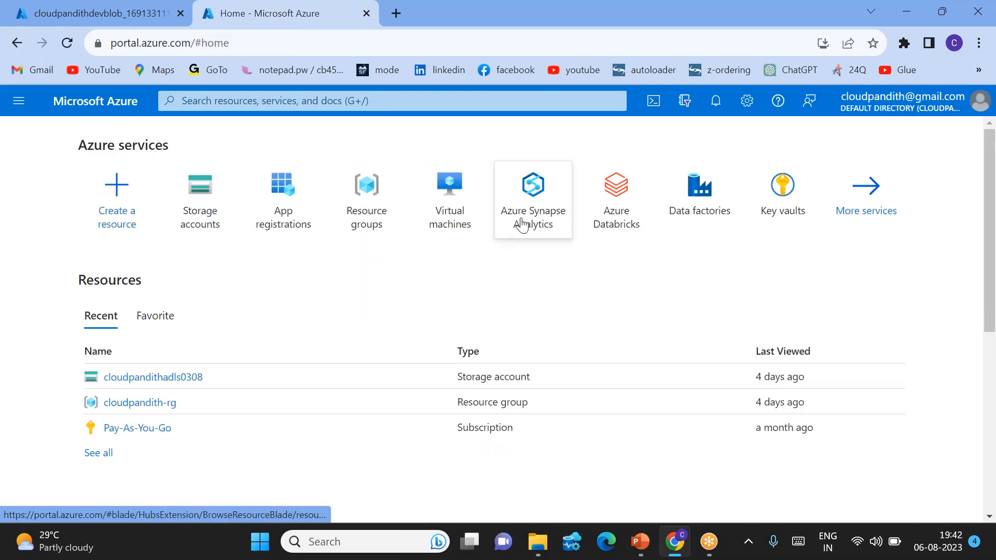
Step: Find the SQL databases service and start creating a new database
click(307, 101)
text(sql d)
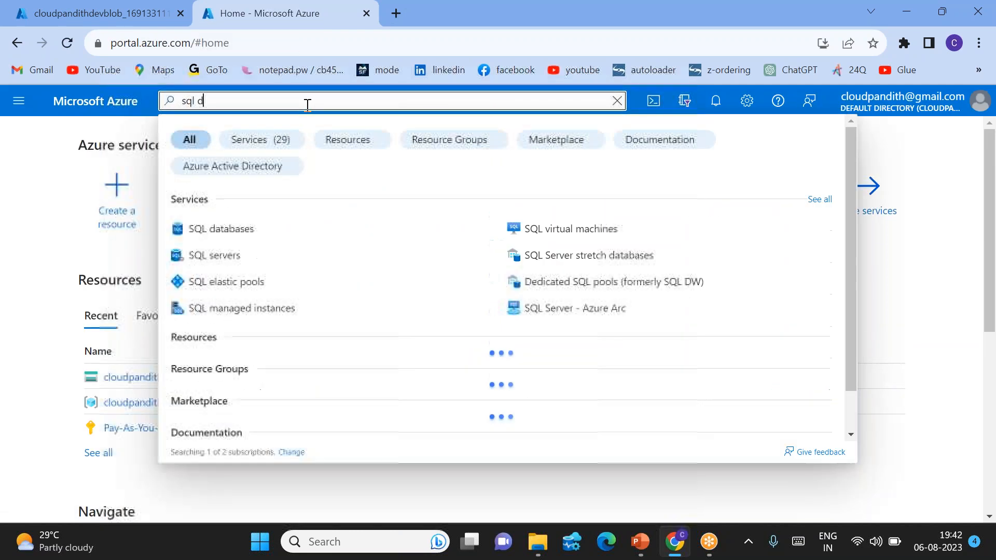
text(ataba)
click(215, 229)
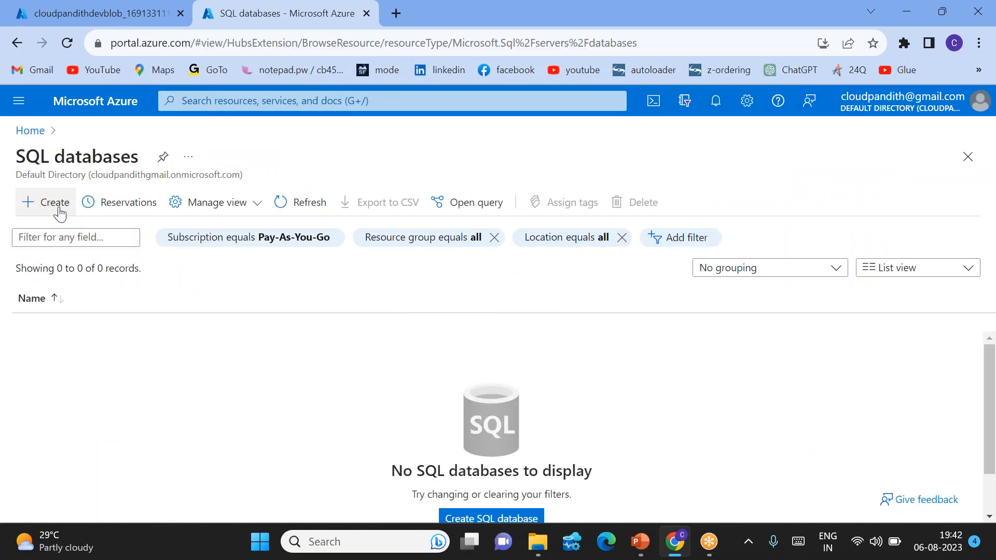
click(50, 203)
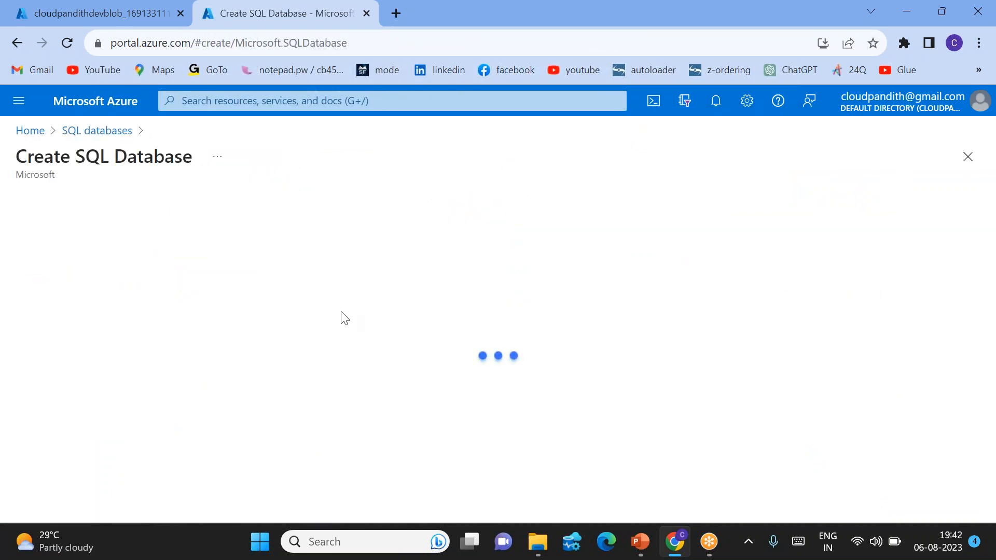
Step: Assign the database to resource group cloudpandith-dev-rg and name it cloudpandithsqldb
scroll(285, 343, down, 3)
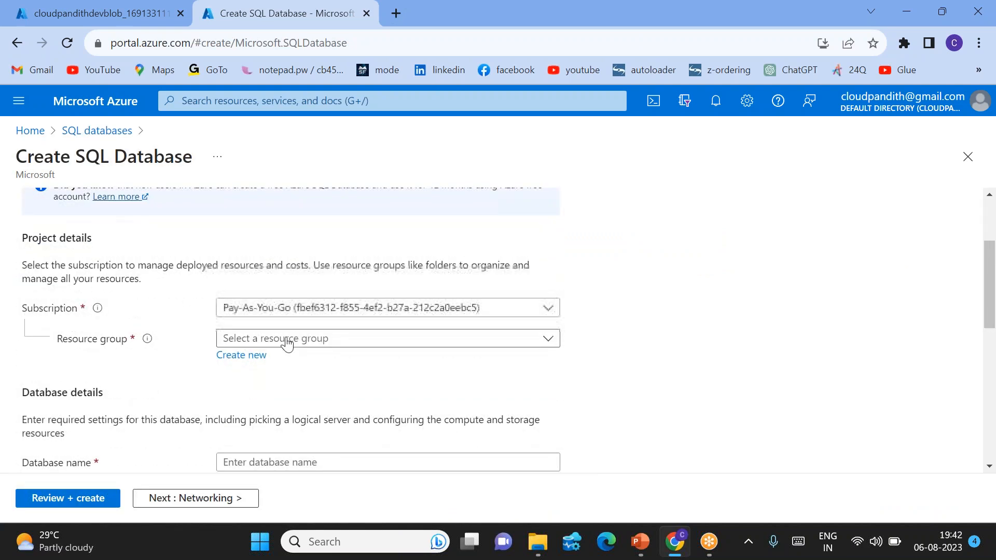
click(285, 341)
click(280, 392)
scroll(303, 340, down, 2)
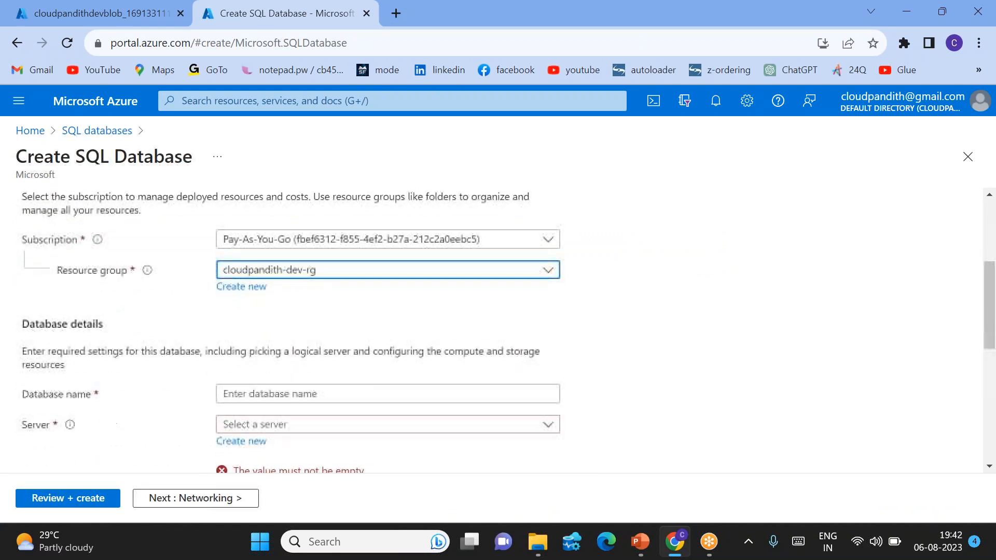
click(254, 388)
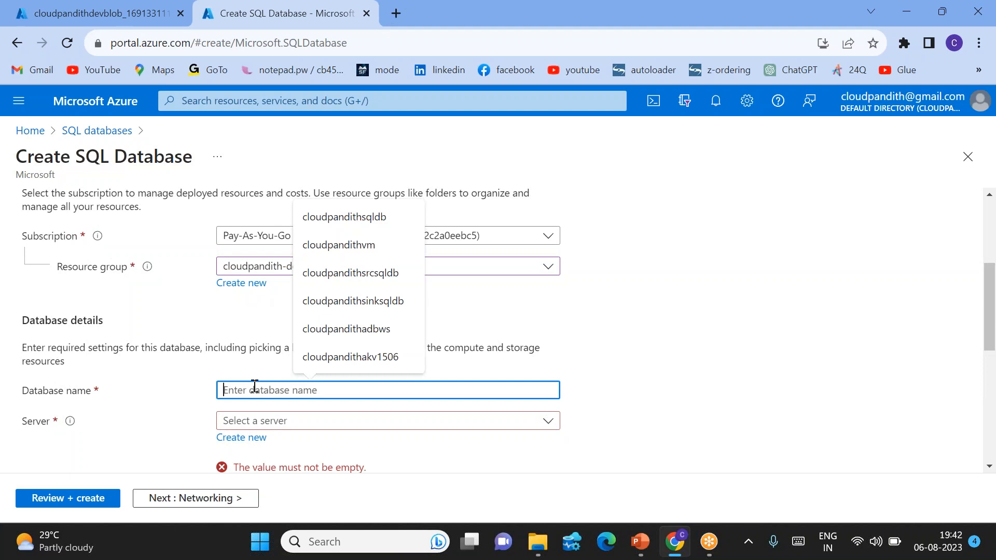
text(cloudpandith)
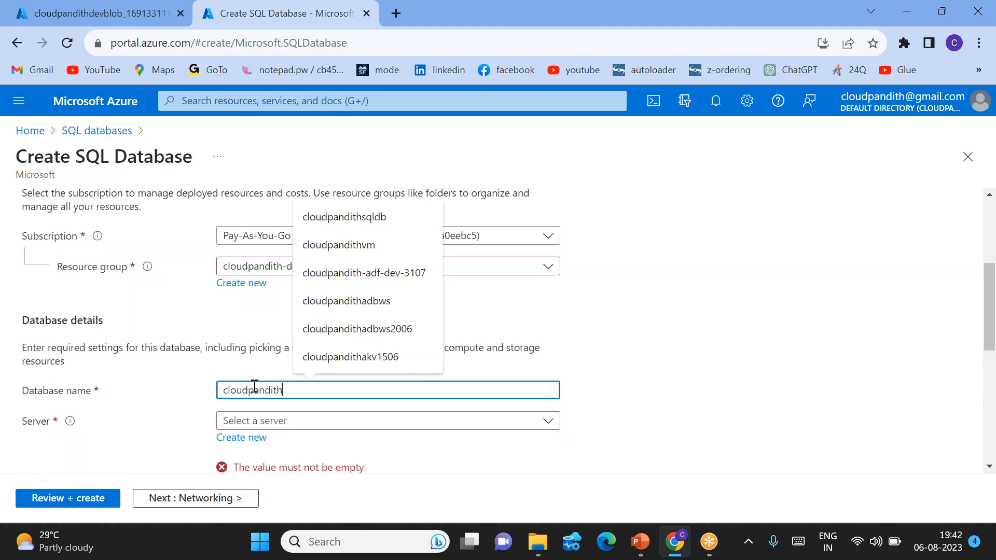
text(sqldb)
click(377, 318)
Step: Start a new server for the database and name it cloudpandithsqlserver0608
scroll(298, 349, down, 2)
click(256, 359)
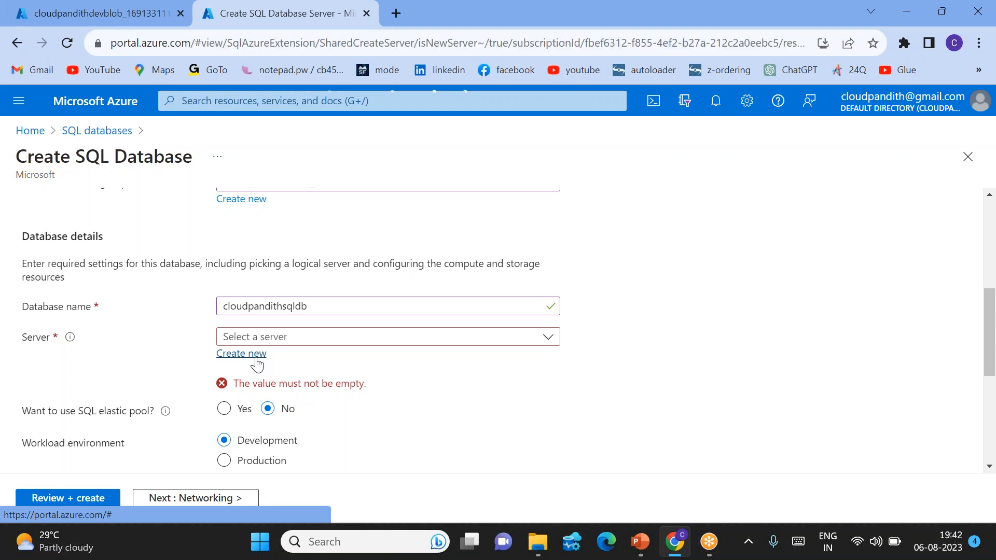
text(cloudpandithsqlserver0608)
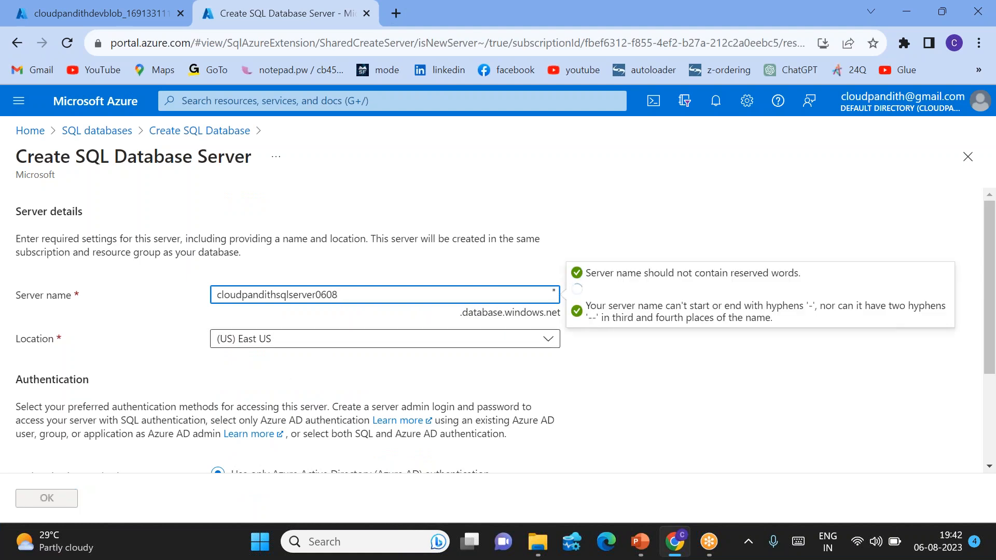
Step: Choose SQL authentication for the server and enter the server admin login, the password and its confirmation
scroll(342, 337, down, 3)
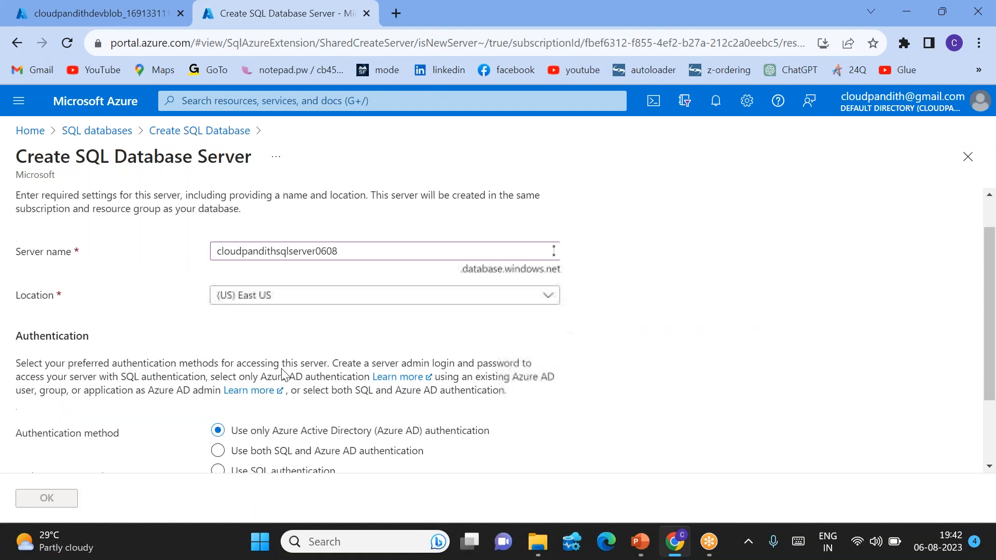
click(234, 380)
scroll(234, 380, down, 1)
click(241, 367)
text(mallaiah)
key(Tab)
text(********)
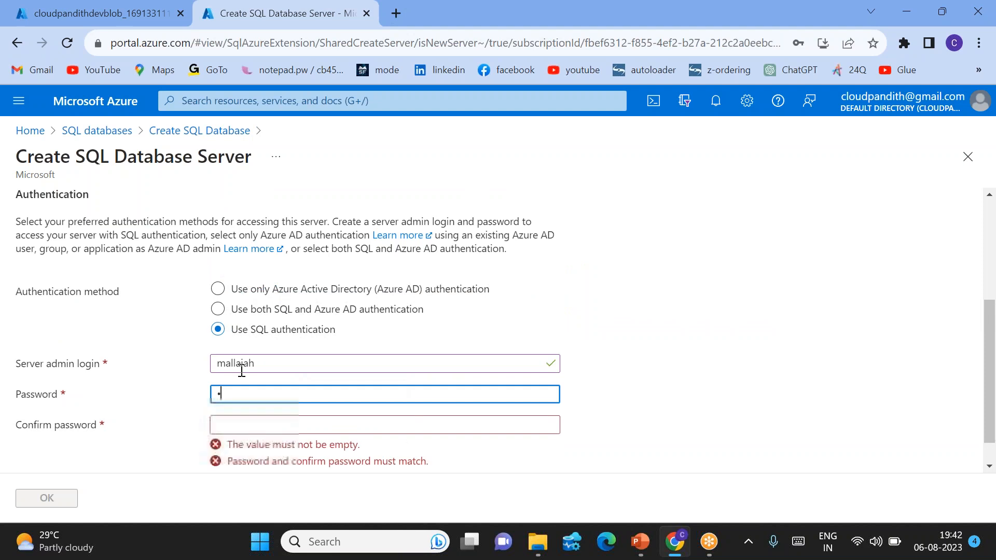
text(****)
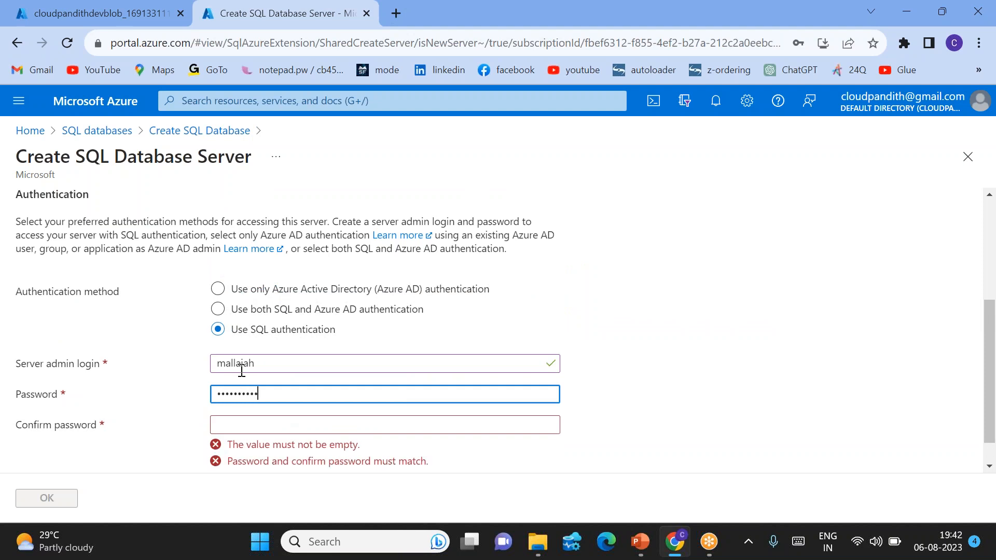
key(Tab)
text(************)
click(165, 434)
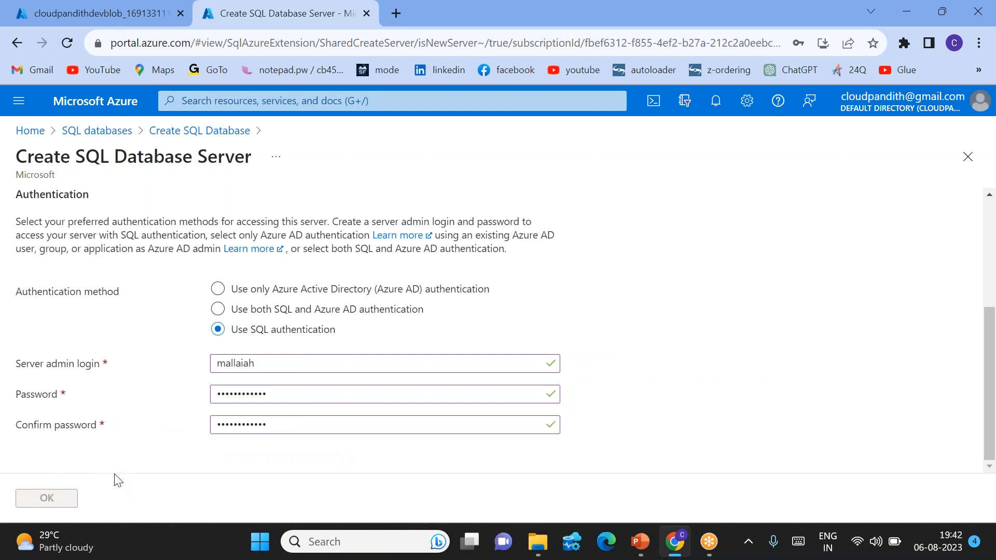
Step: Change the server name to cloudpandithsqlserver06082 and confirm the new server's details
scroll(150, 463, up, 3)
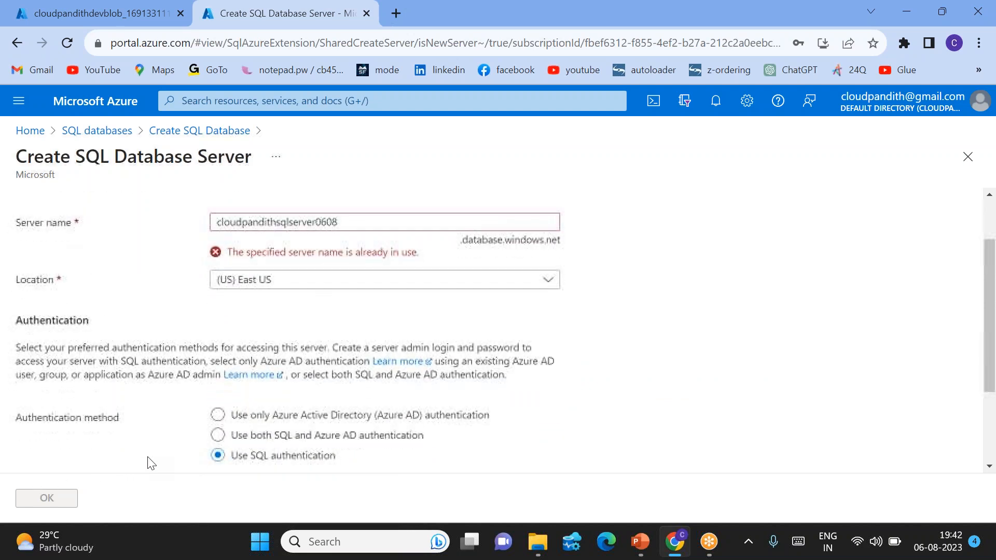
click(341, 221)
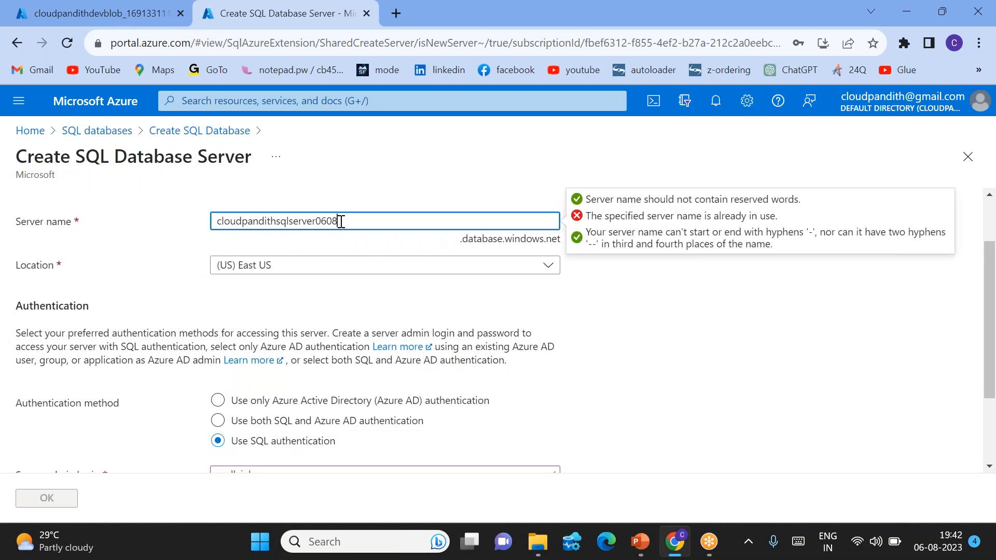
click(412, 196)
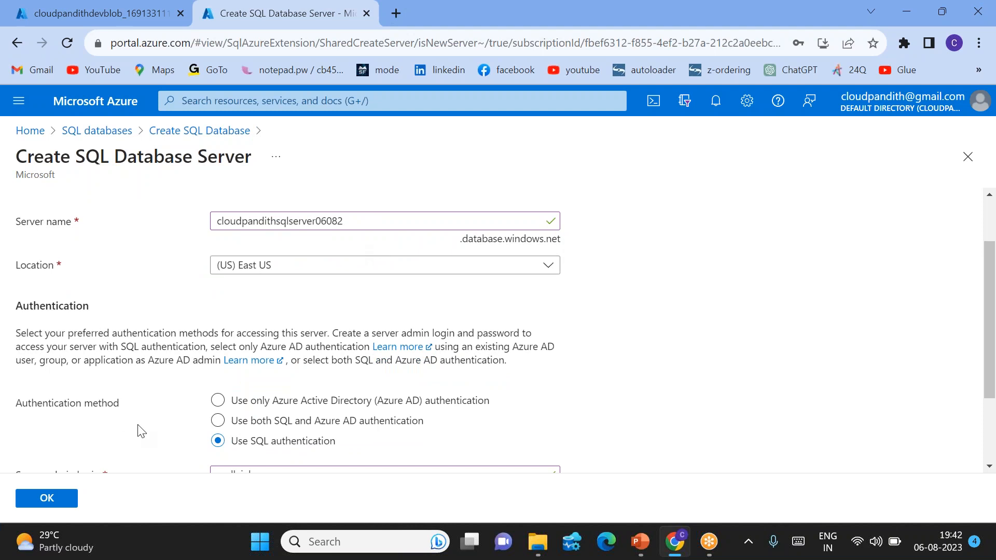
click(46, 499)
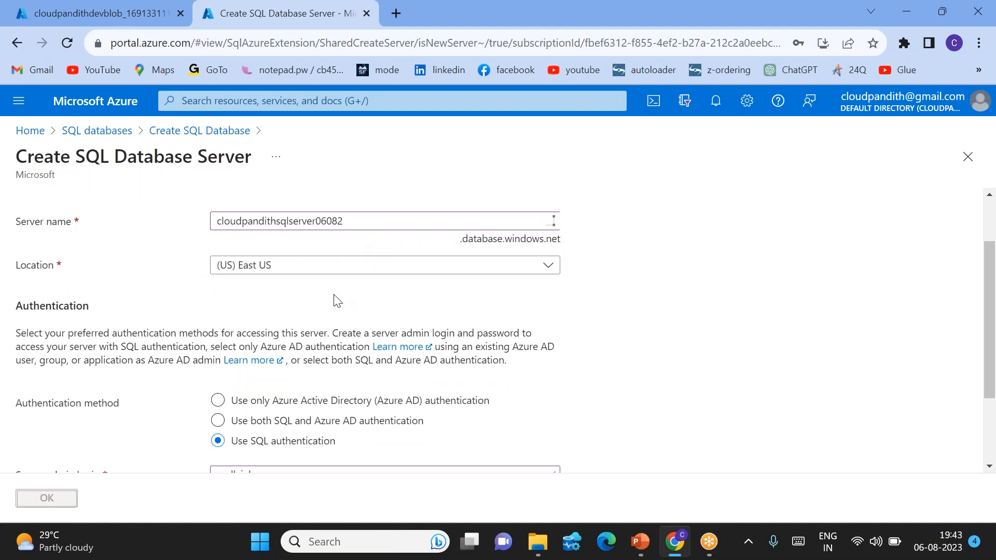
Step: Open the new database's compute and storage configuration and choose the Standard (Budget friendly) service tier
scroll(338, 301, down, 3)
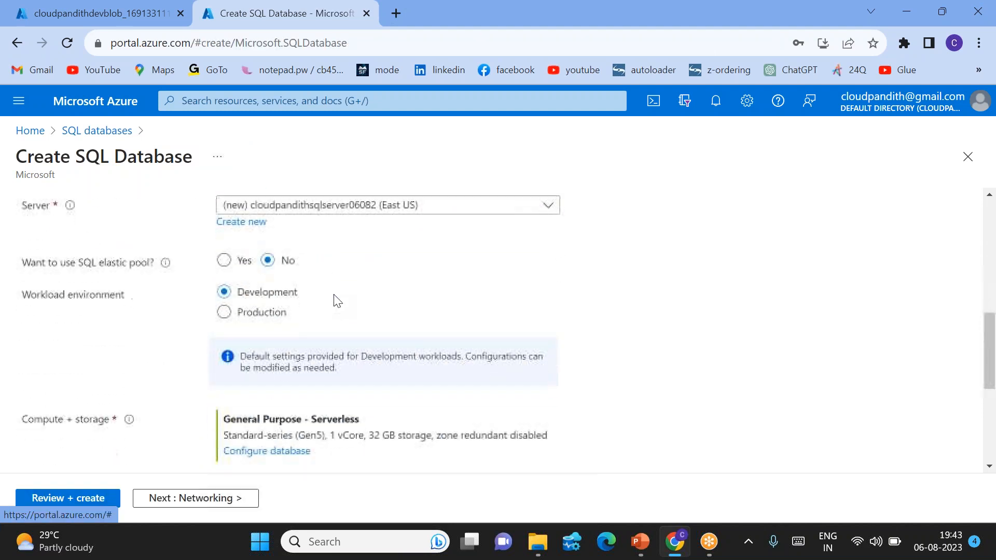
scroll(419, 289, down, 1)
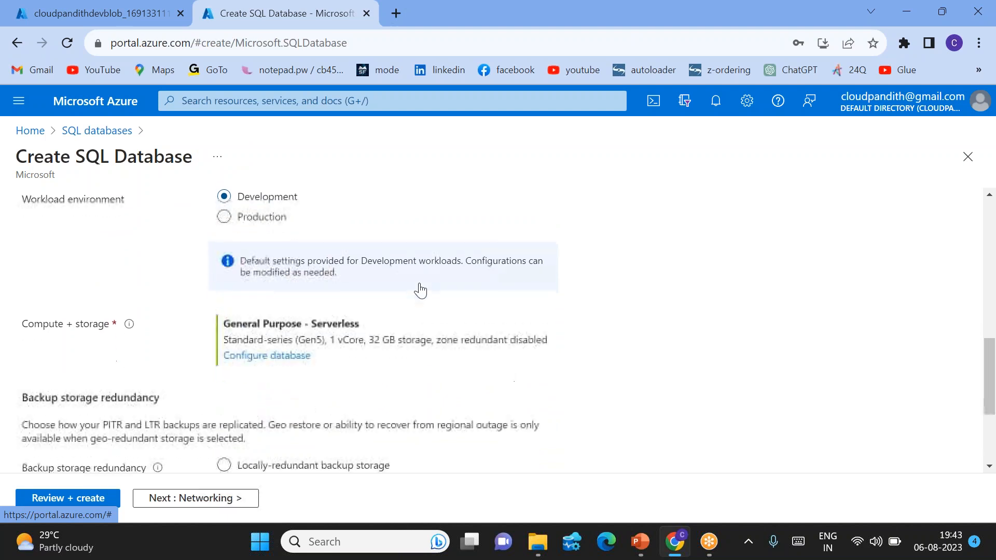
scroll(288, 358, down, 3)
scroll(307, 345, up, 3)
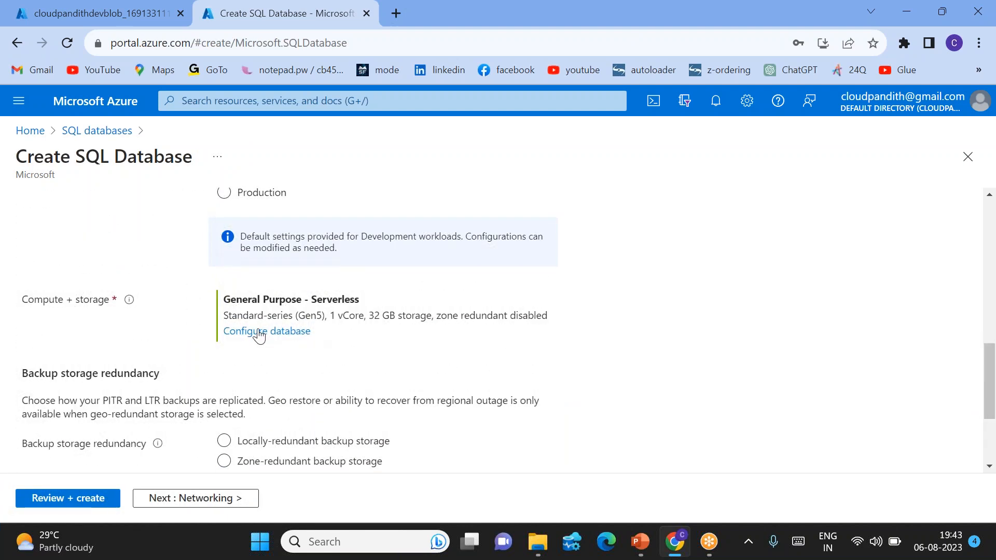
click(263, 335)
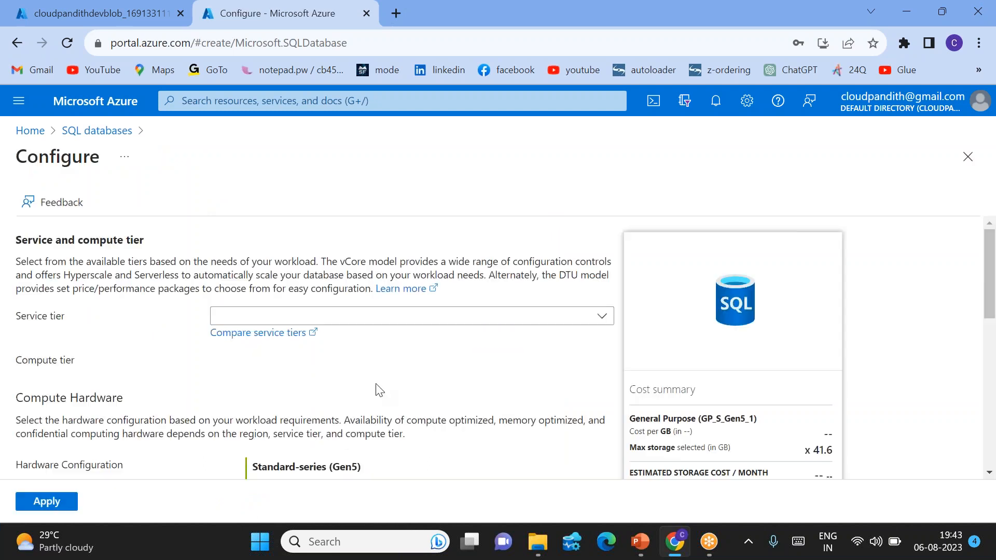
scroll(527, 375, down, 3)
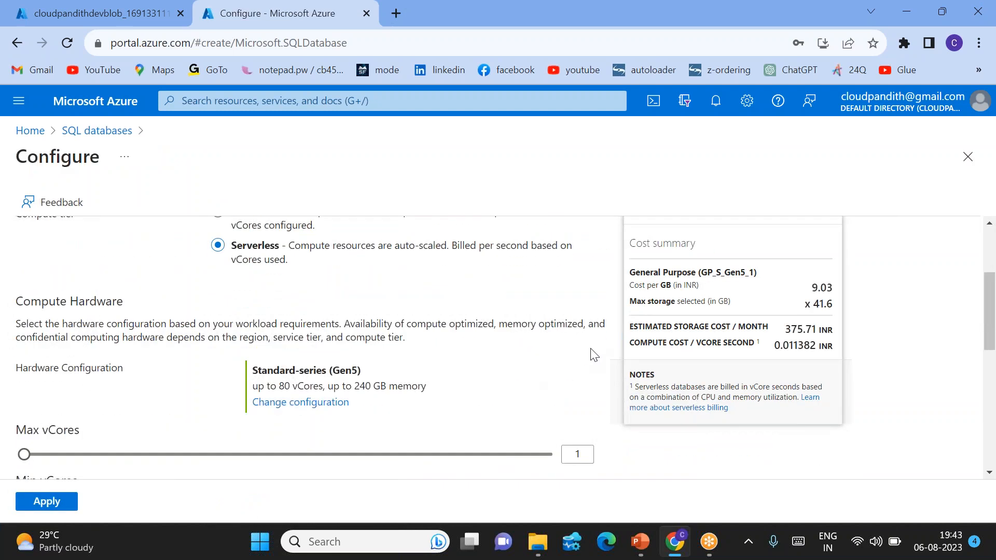
scroll(480, 338, up, 3)
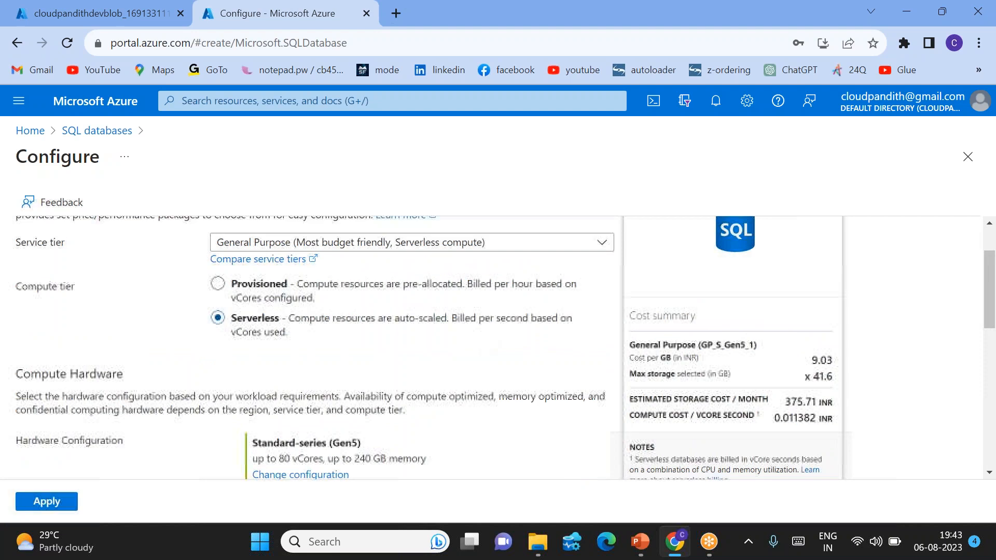
click(338, 283)
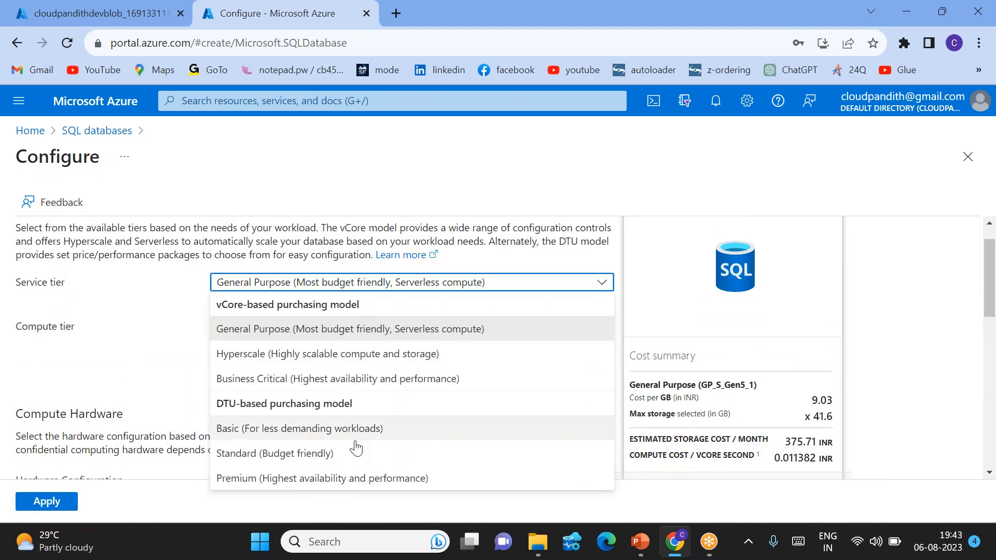
click(311, 459)
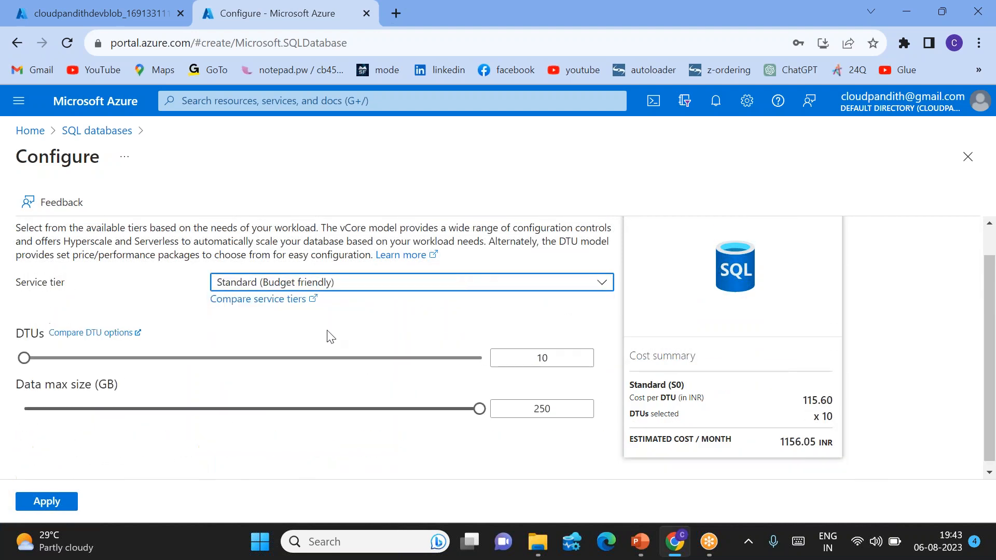
Step: Check the DTU setting and the estimated monthly cost, and apply the compute and storage configuration
scroll(511, 355, down, 1)
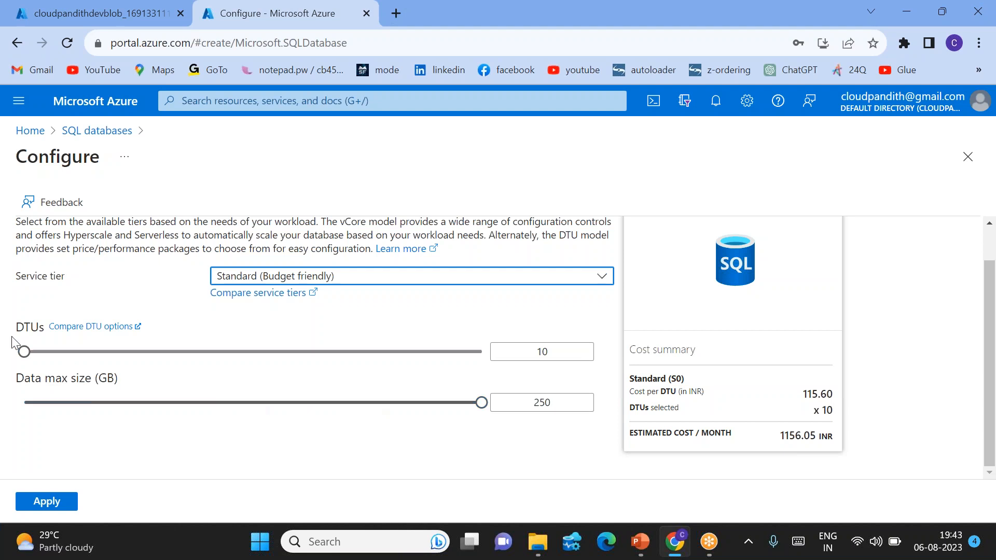
drag(13, 330, 44, 326)
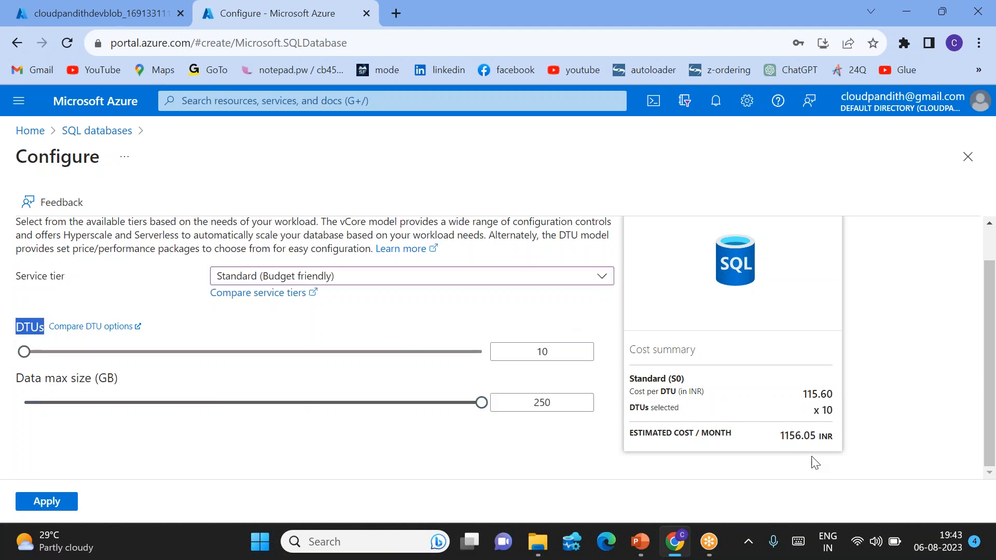
drag(786, 432, 843, 436)
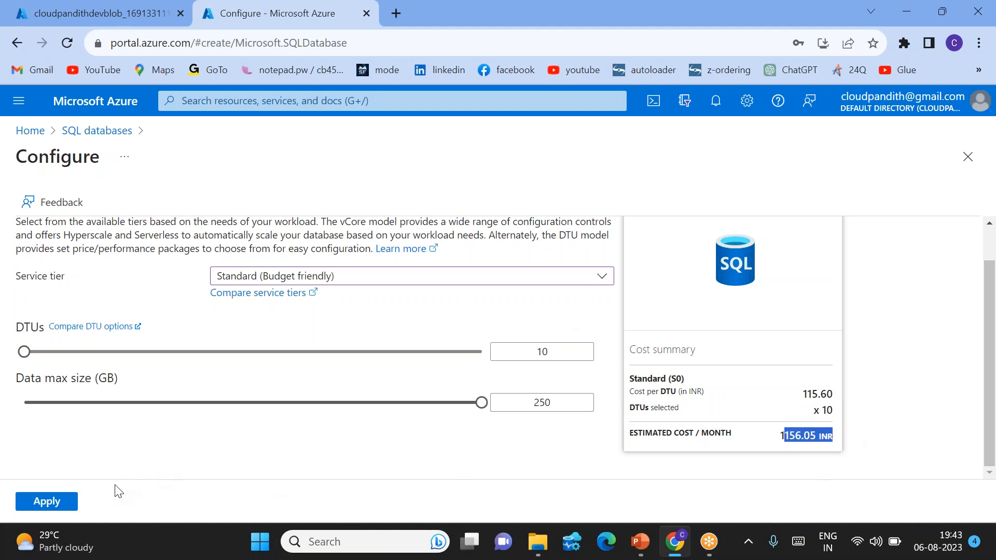
click(42, 502)
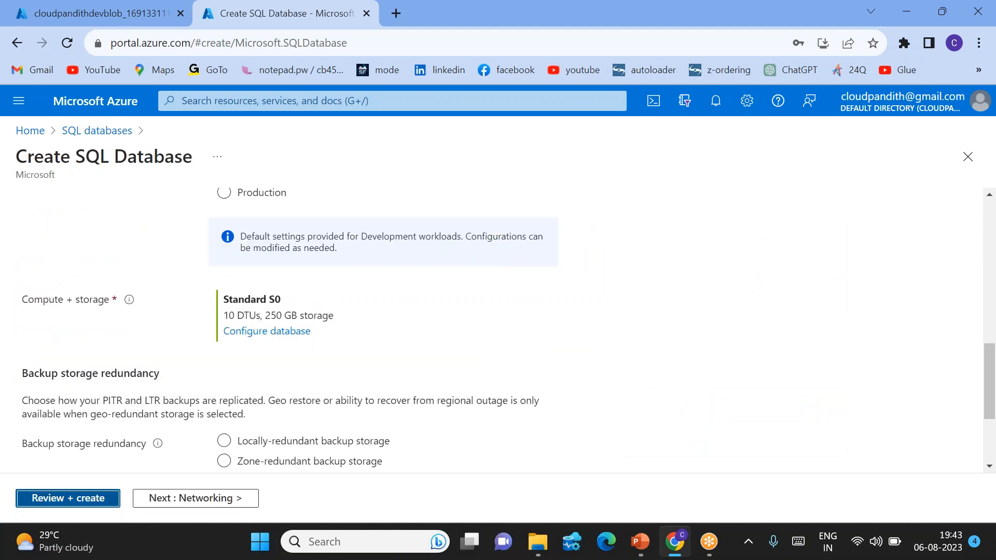
Step: Review the SQL database settings and create the database, checking the blob storage deployment meanwhile
click(52, 500)
click(47, 498)
scroll(200, 334, up, 10)
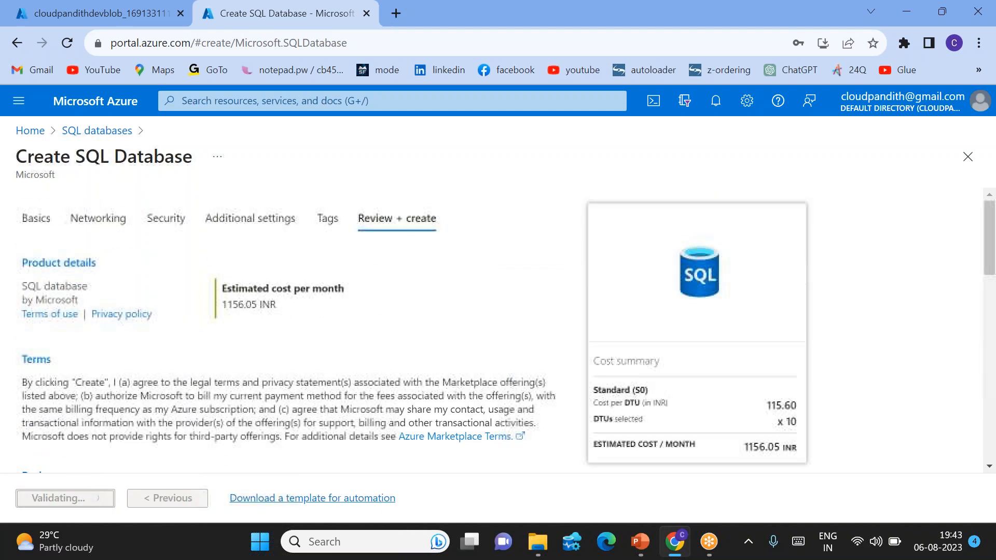
click(135, 17)
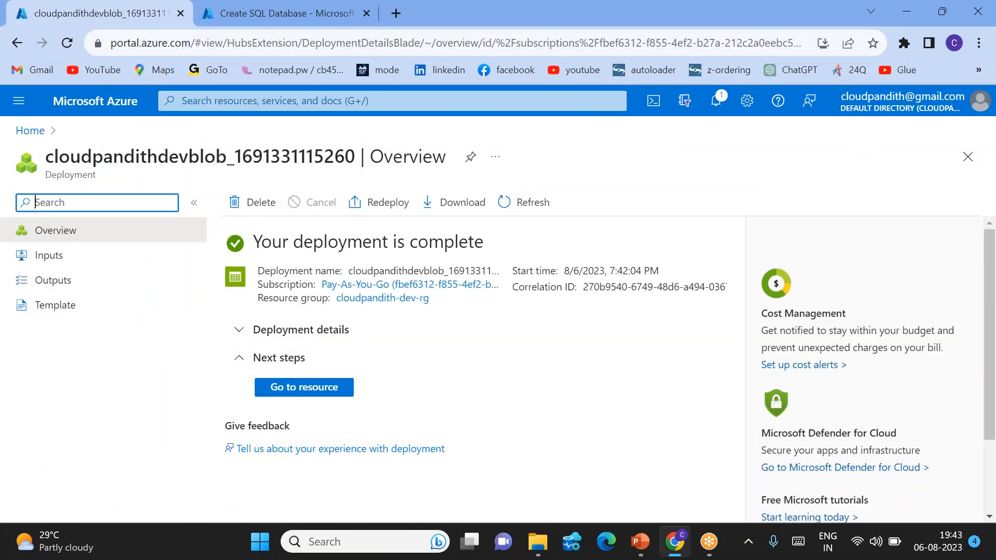
click(252, 13)
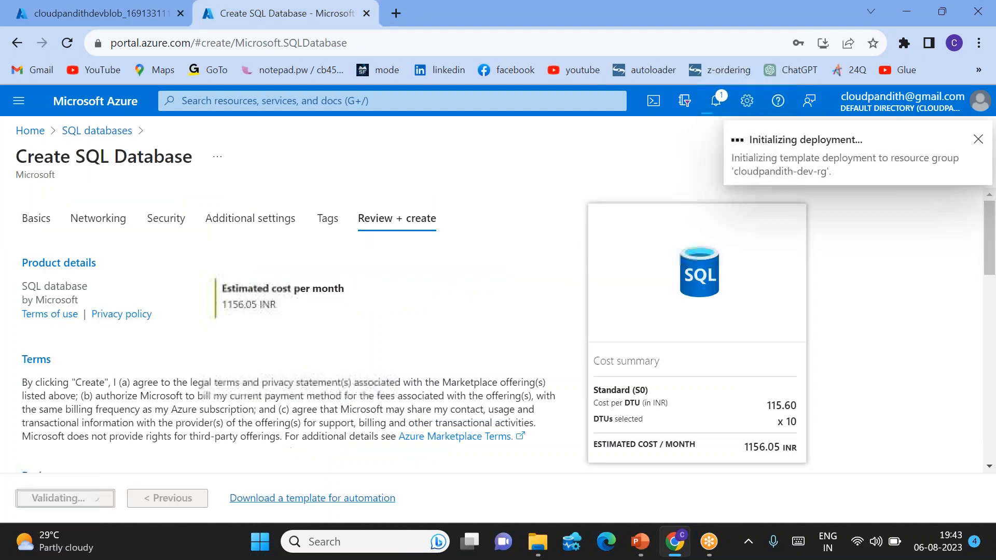
Step: Open portal.azure.com in a new browser tab and continue with the already signed-in account
click(399, 20)
text(portal)
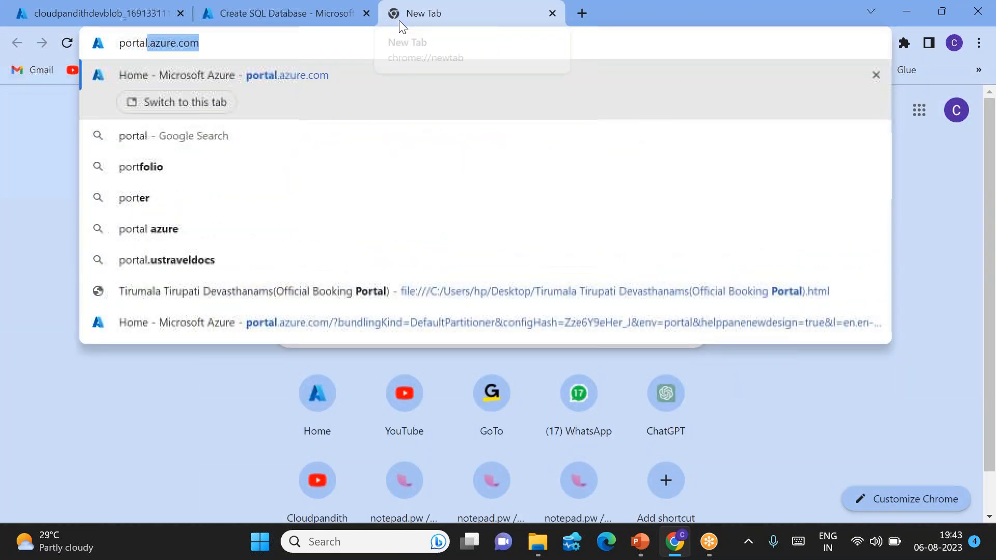
key(Return)
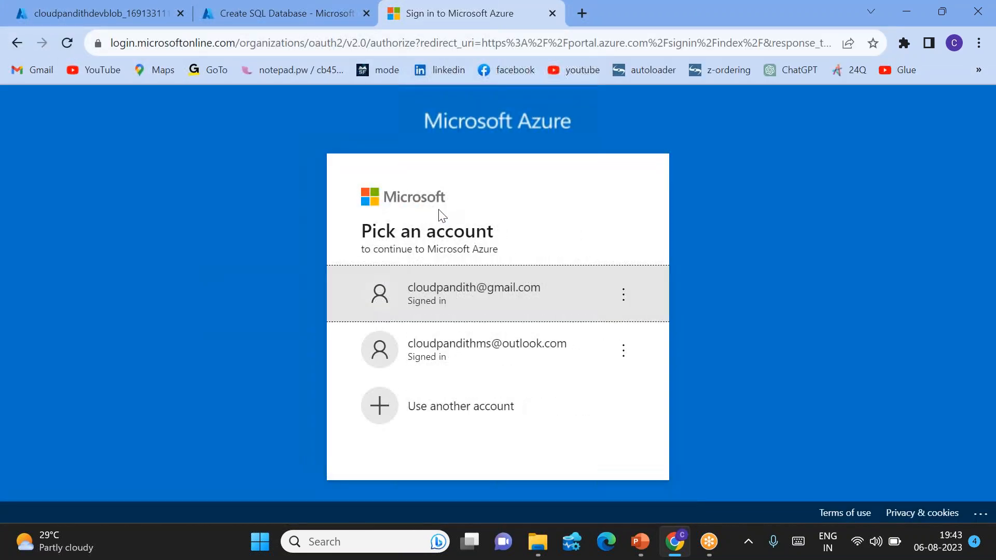
click(462, 294)
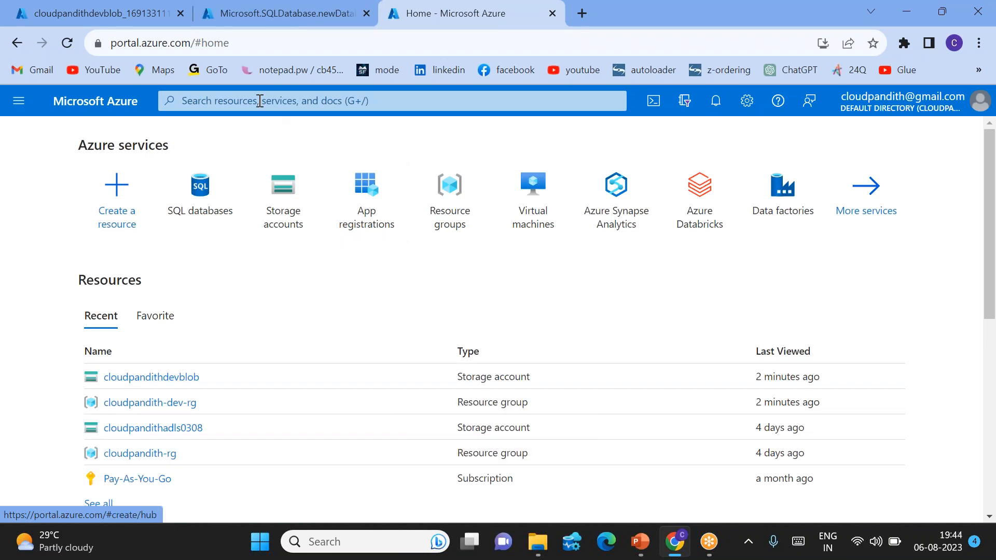
Step: Start creating a data factory and assign it to resource group cloudpandith-dev-rg
click(783, 187)
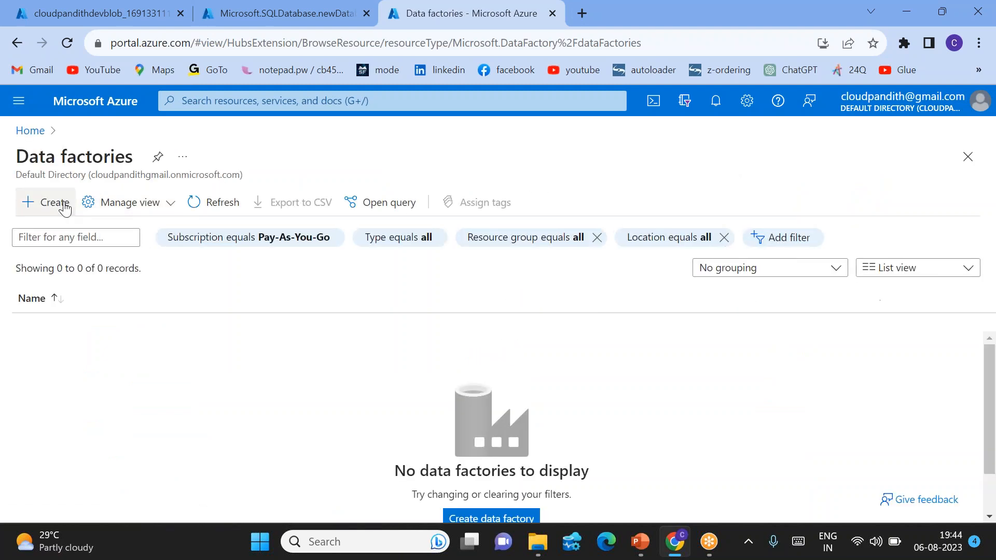
click(65, 207)
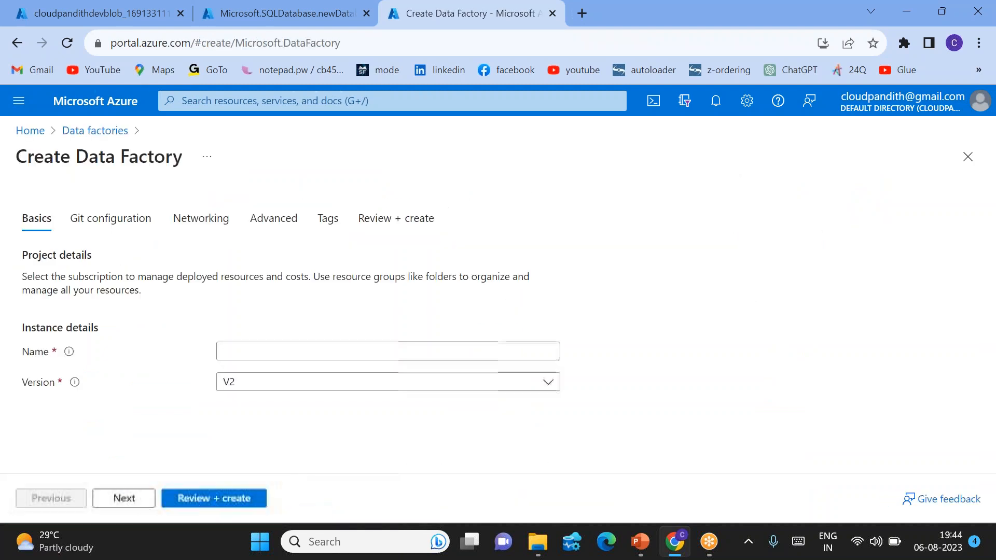
scroll(274, 286, down, 2)
click(251, 294)
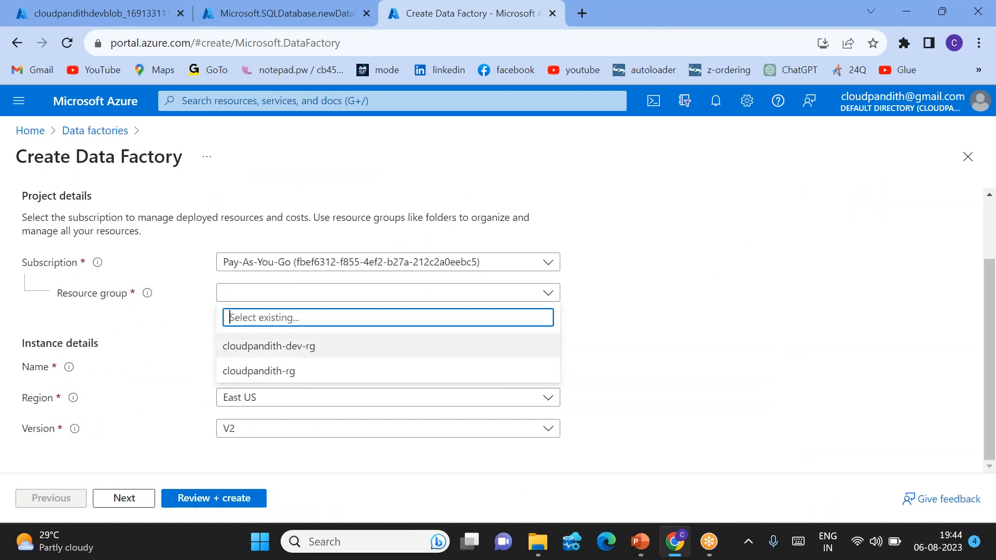
click(270, 345)
Step: Name the data factory cloudpandithadf06082, keep region East US and version V2, and create it
click(269, 372)
text(cloudpandith)
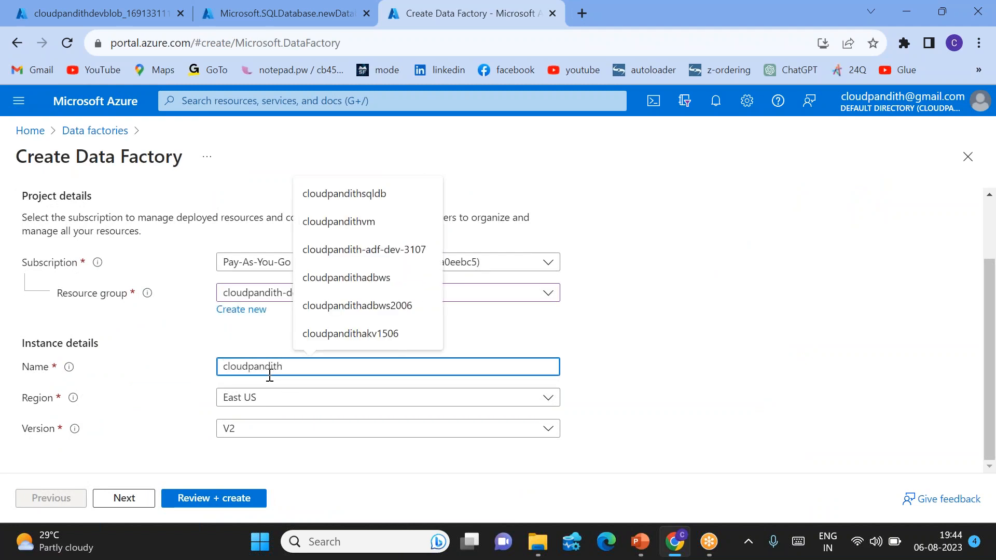
text(adf)
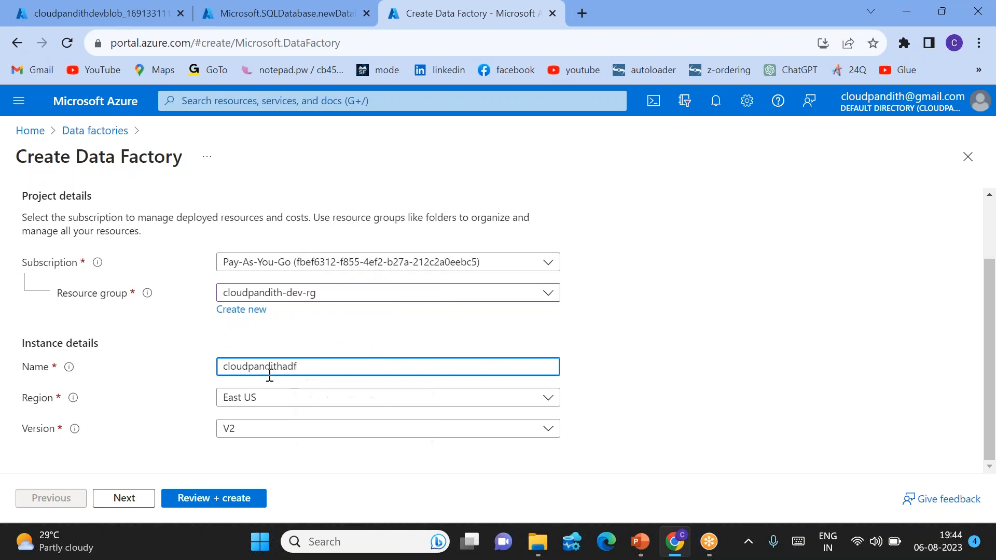
text(06082)
click(588, 331)
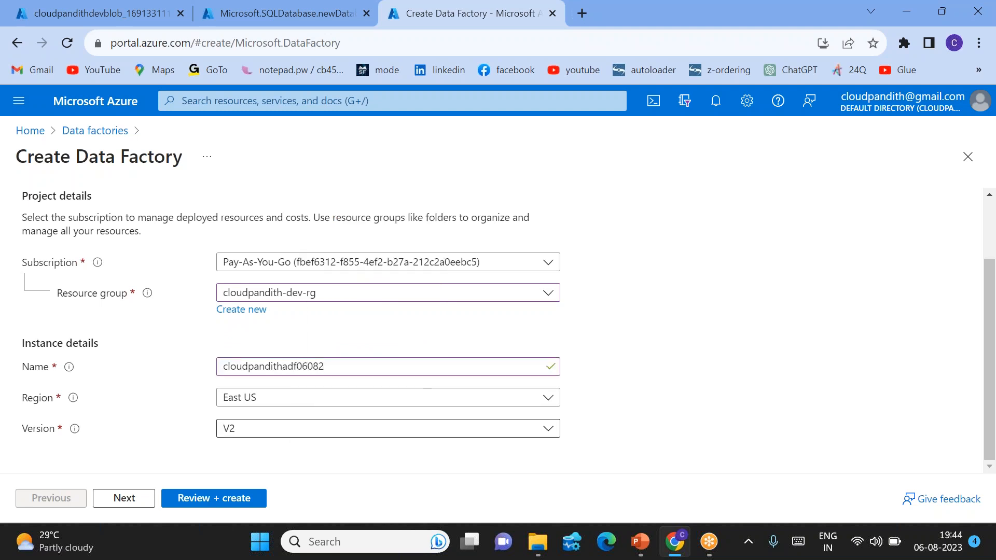
click(213, 500)
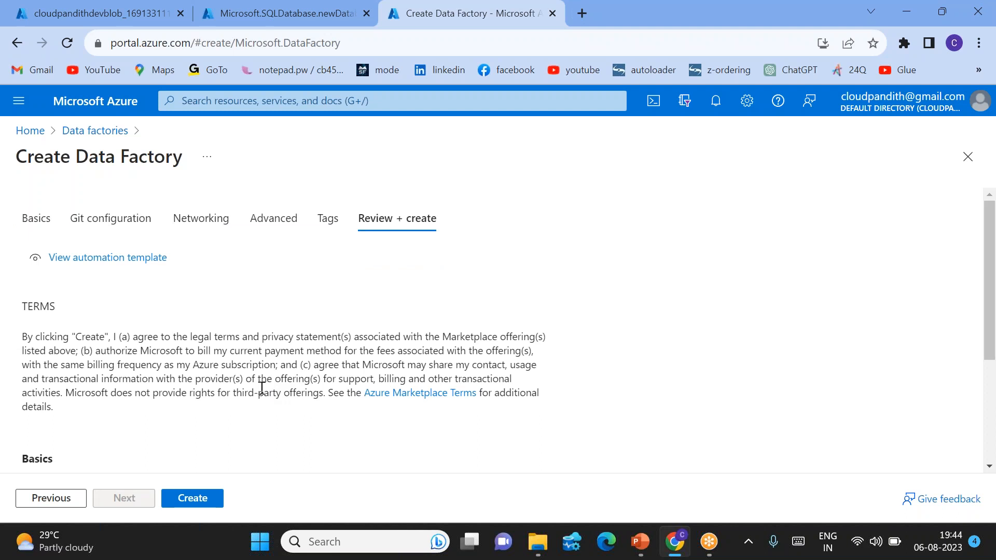
click(193, 500)
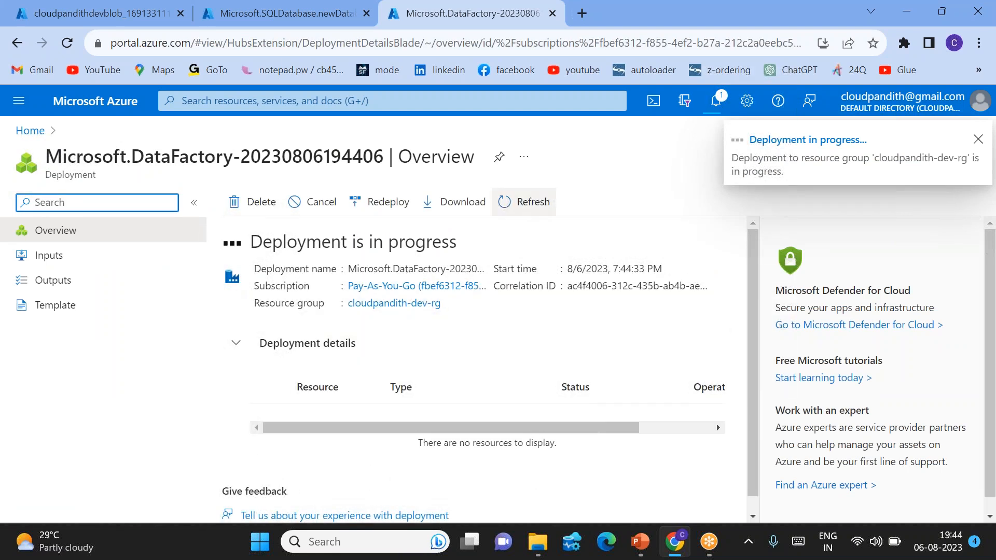
Step: Open the deployed SQL database's server firewall settings and set public network access to Selected networks
click(247, 13)
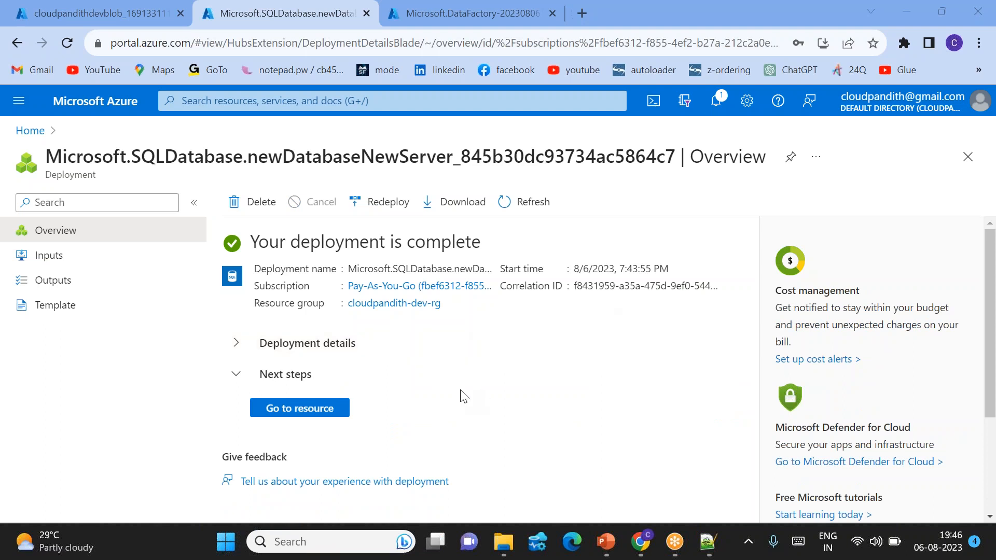
click(300, 407)
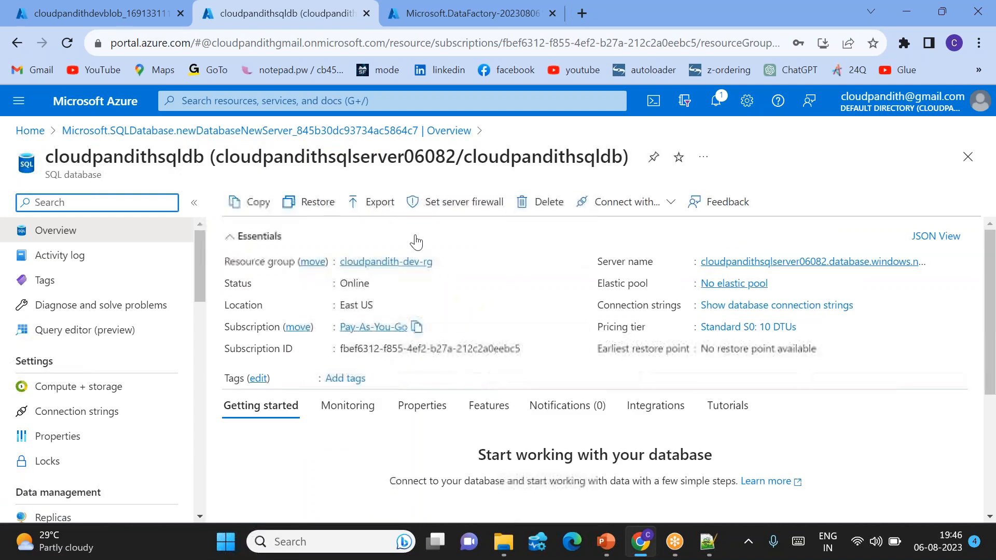
click(452, 210)
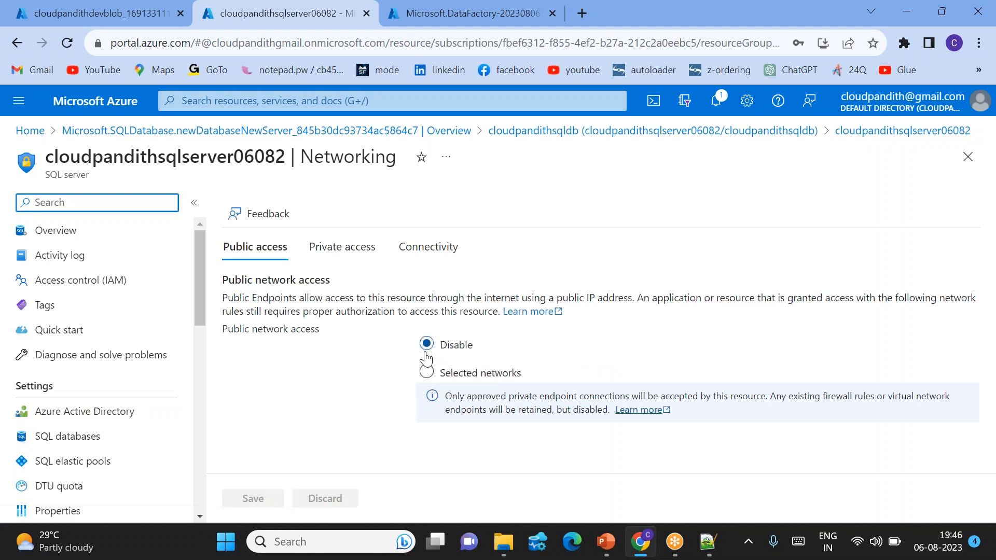
click(427, 373)
Step: Add the client IPv4 address as a firewall rule, allow Azure services to access the server, save, and return to the database overview
scroll(426, 378, down, 3)
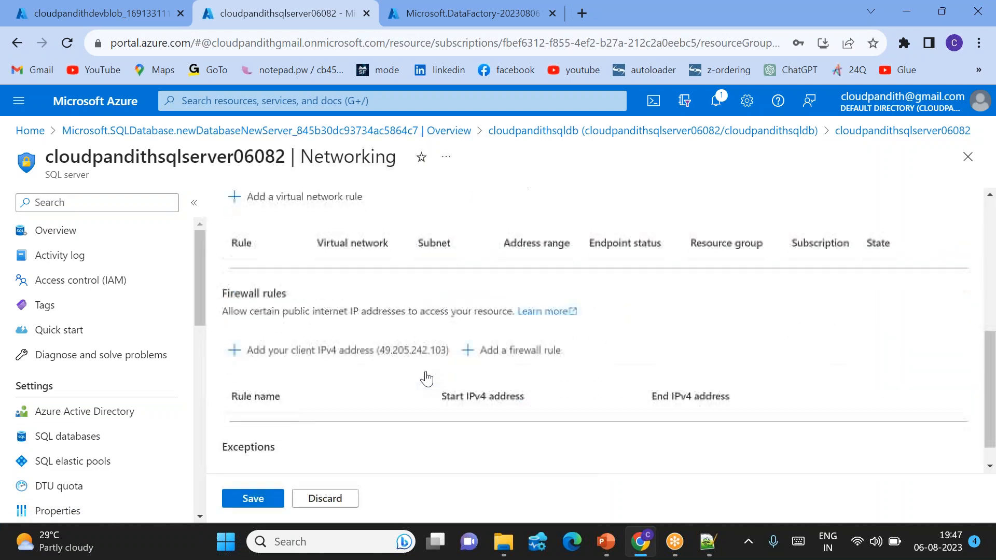
click(338, 356)
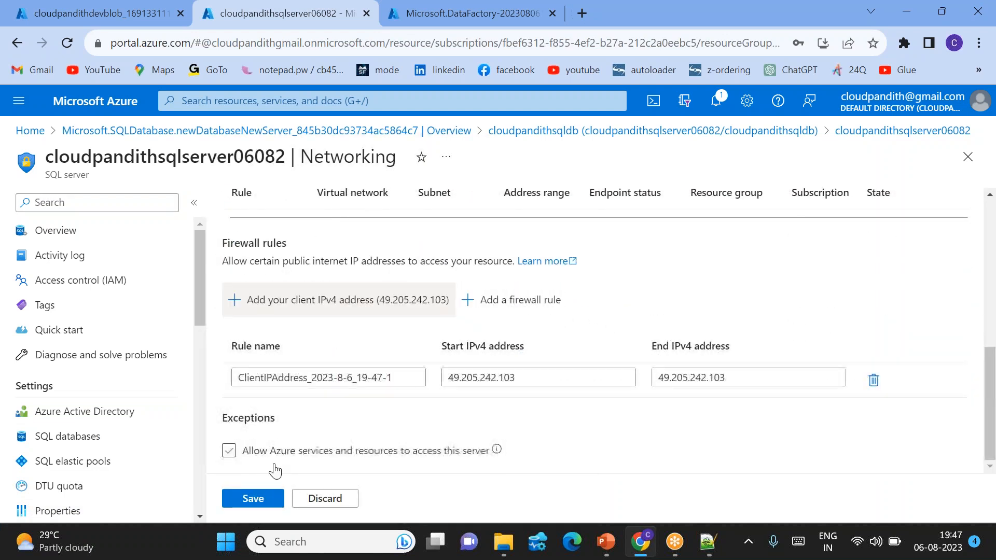
click(228, 452)
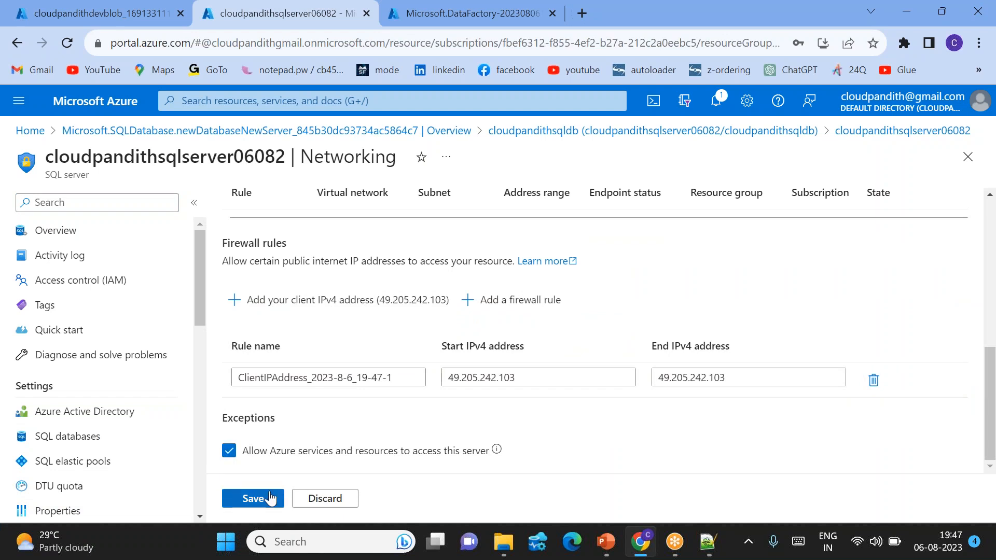
click(270, 498)
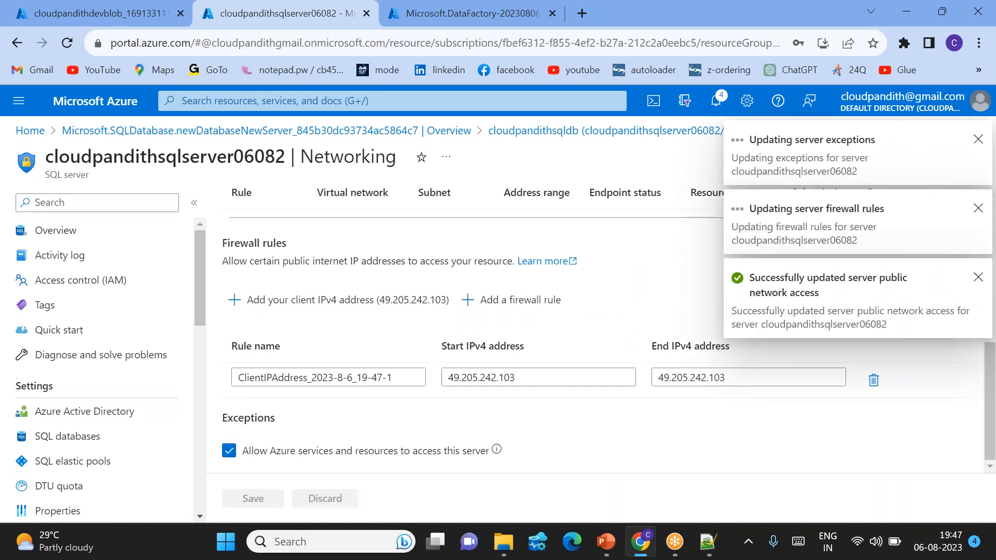
scroll(318, 402, up, 5)
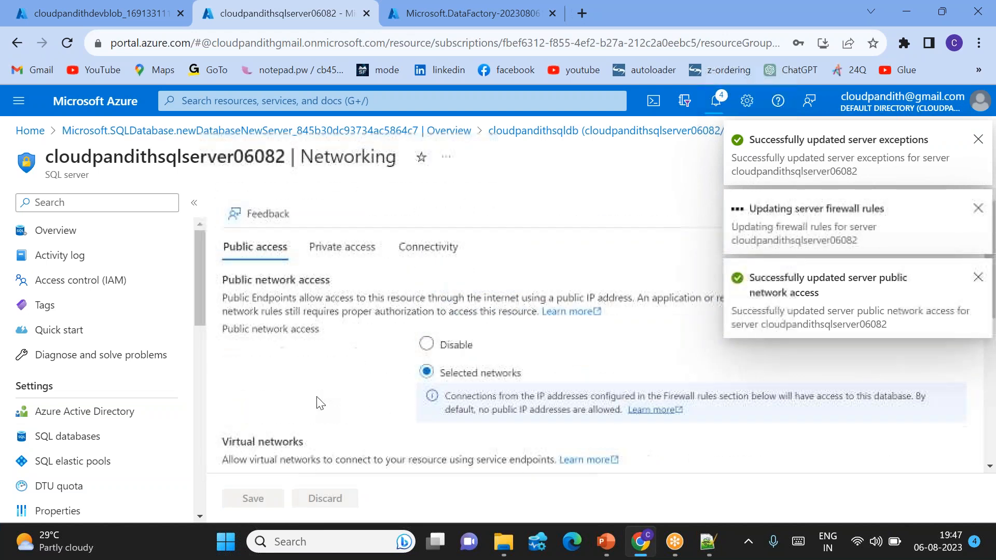
click(639, 132)
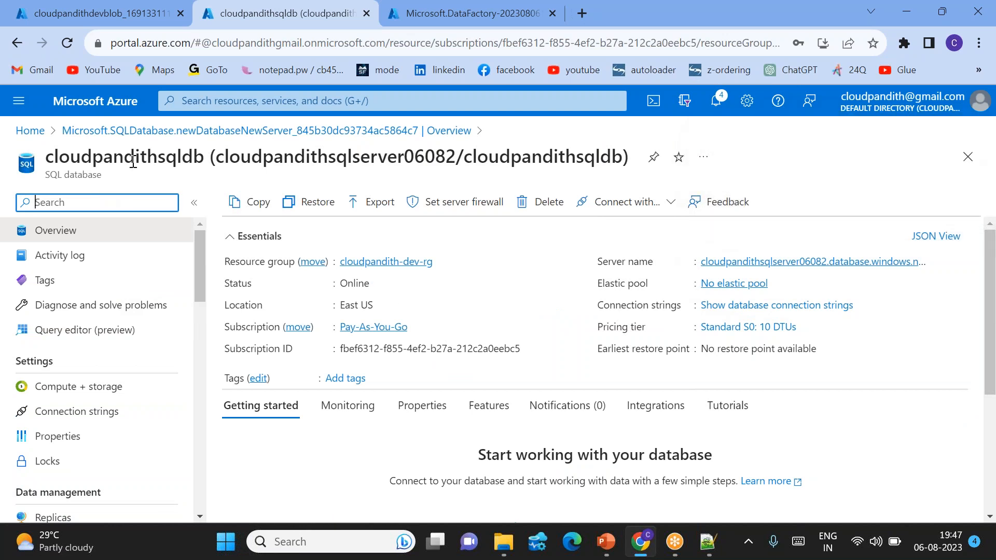
Step: Open the SQL database's query editor and sign in with the SQL server login password
click(64, 333)
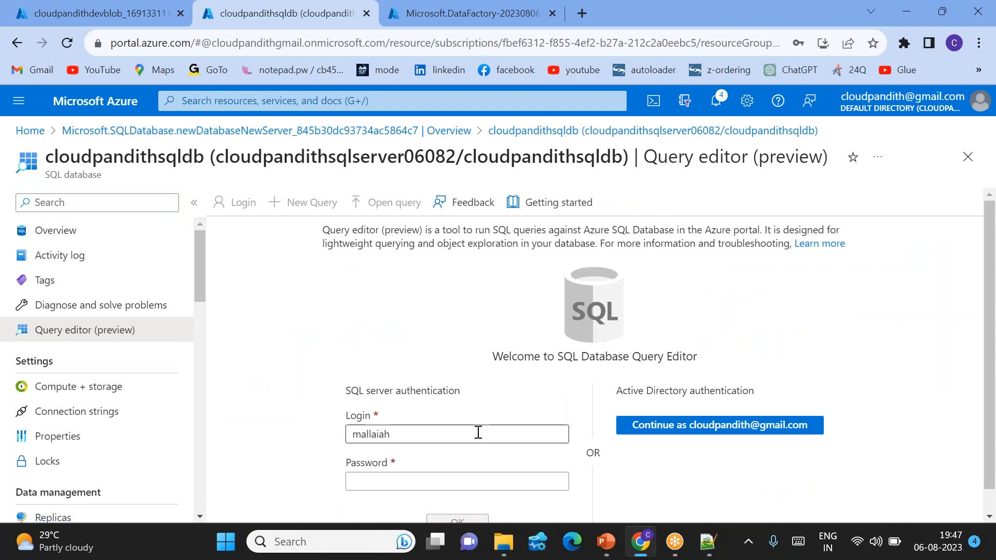
click(385, 475)
text(••)
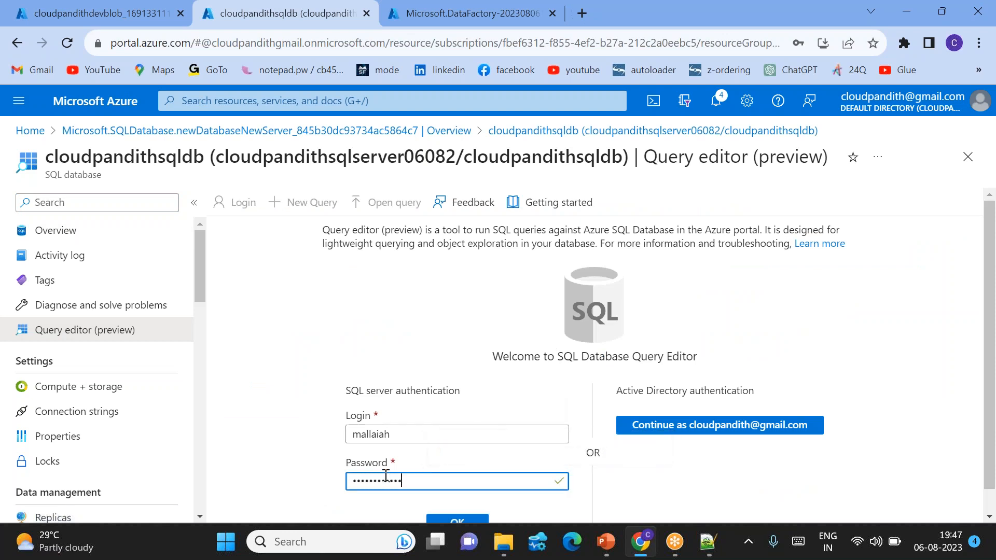
key(Return)
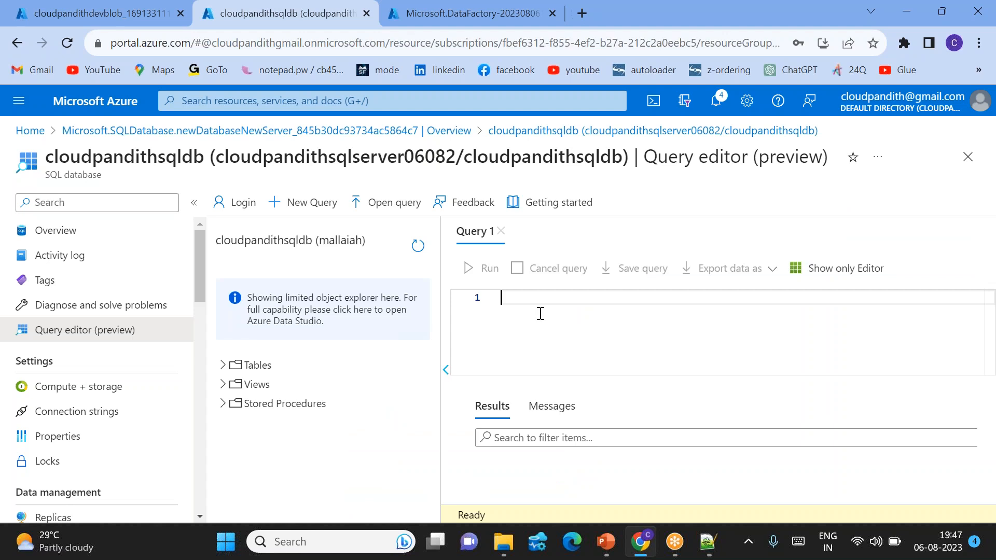
click(551, 301)
click(538, 542)
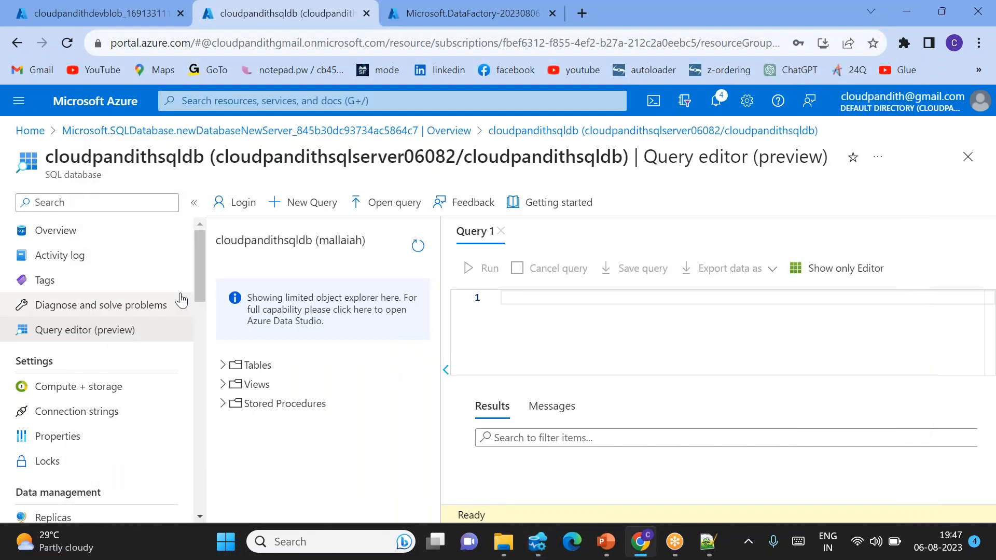
Step: Copy the server name from the database overview and use it as the server of a new connection in Azure Data Studio
click(67, 229)
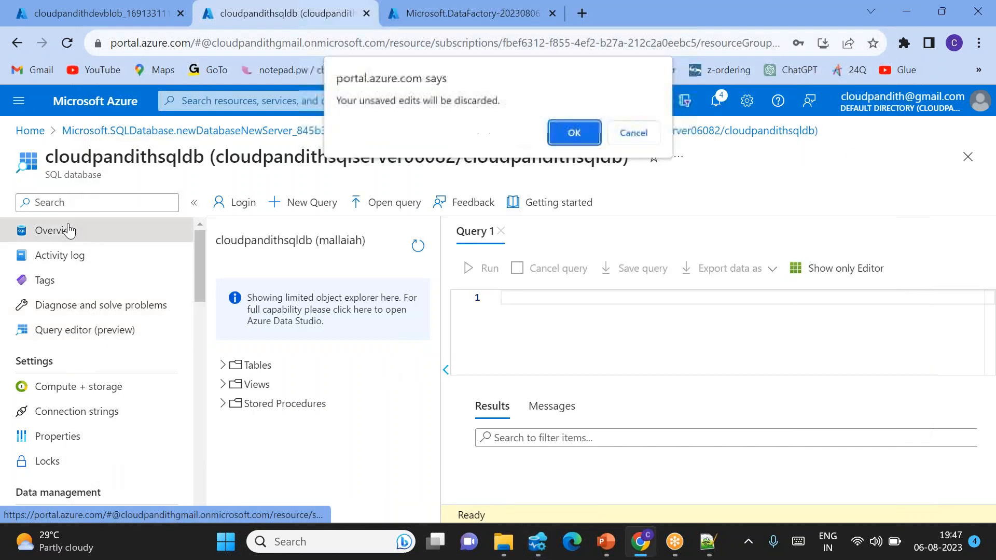
click(574, 133)
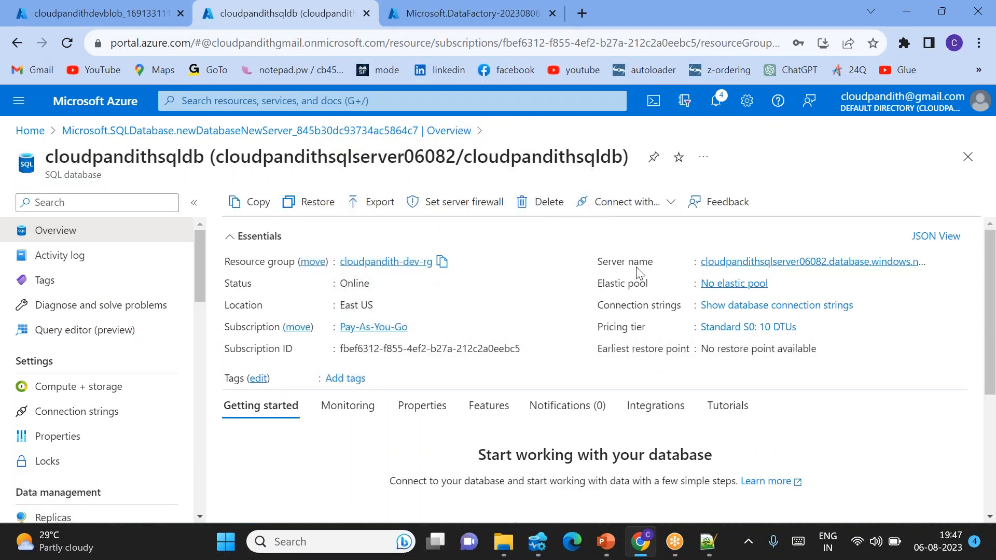
click(935, 263)
mouse_move(537, 542)
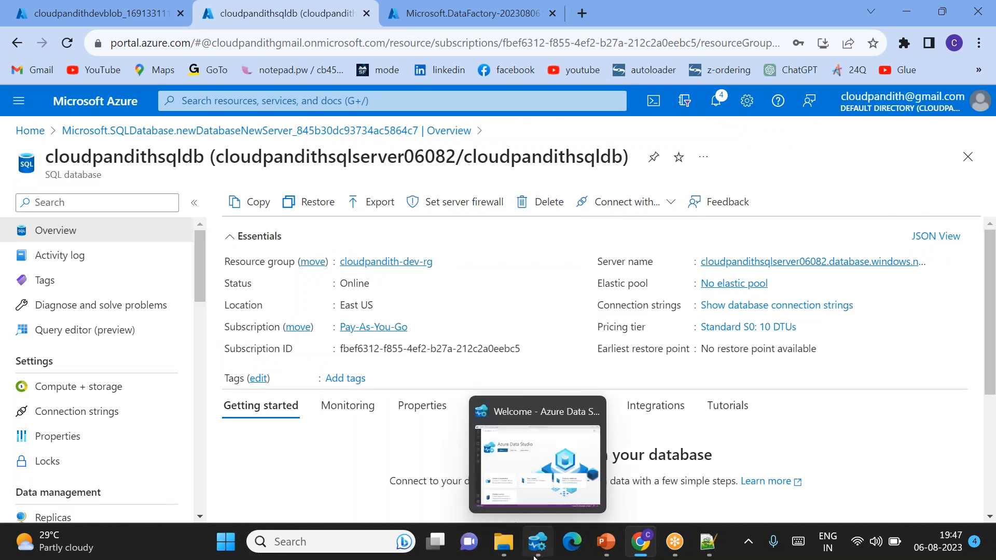
click(537, 490)
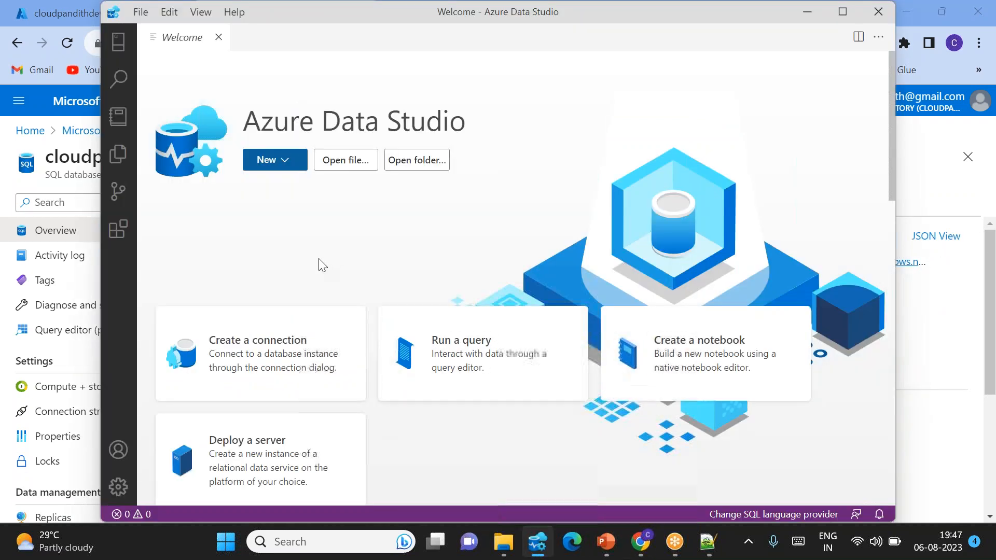
click(118, 41)
click(287, 59)
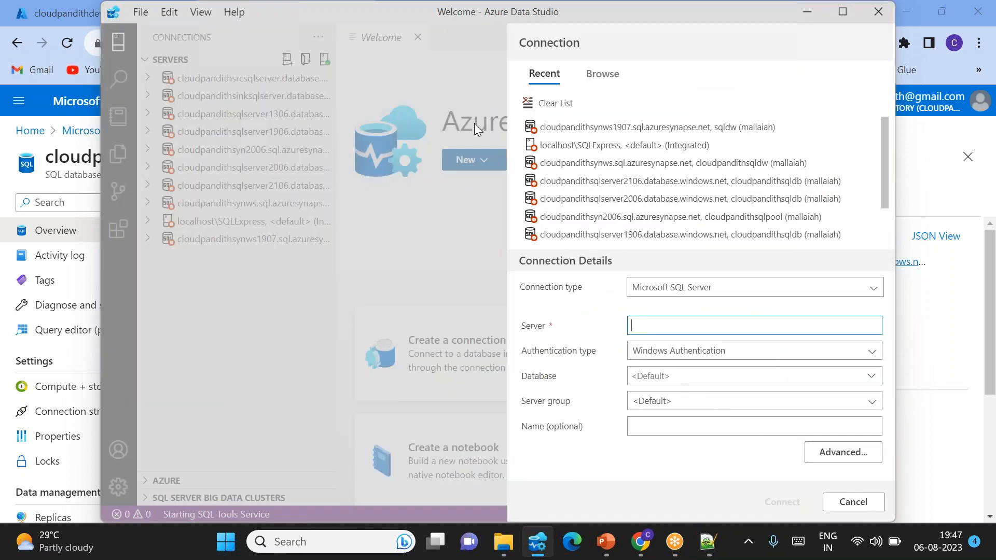
key(ctrl+v)
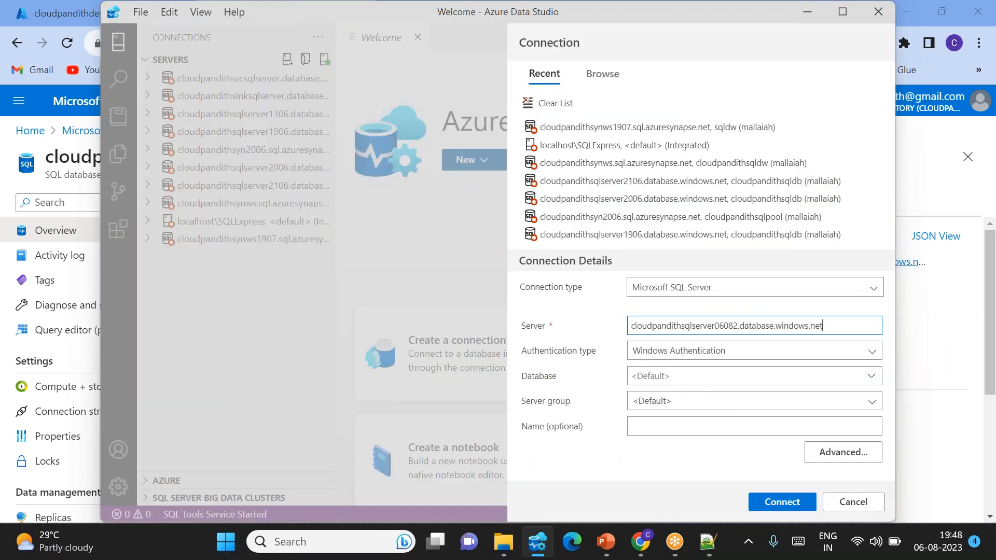
Step: Set the connection's authentication type to SQL Login and enter the SQL server user name and password
click(704, 357)
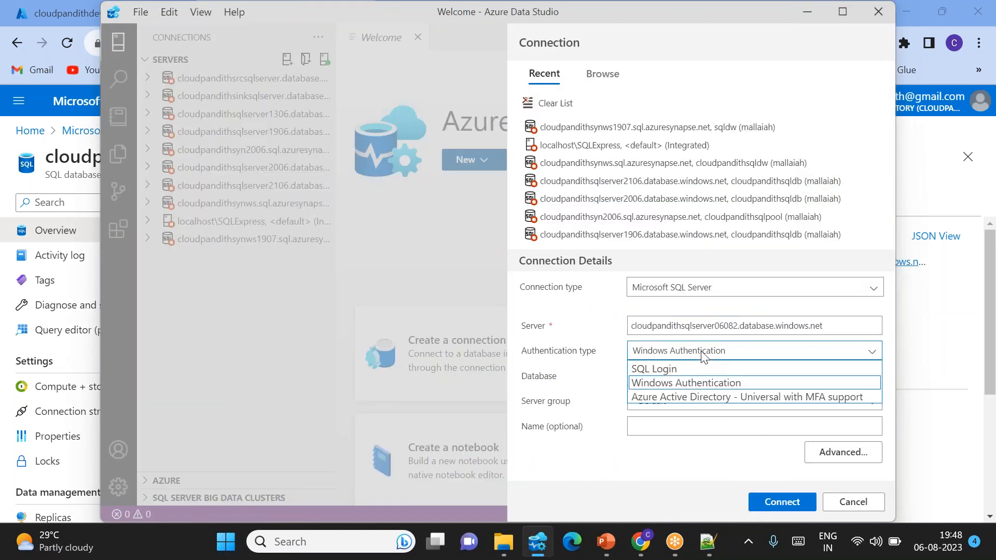
click(660, 367)
click(642, 303)
text(,mall)
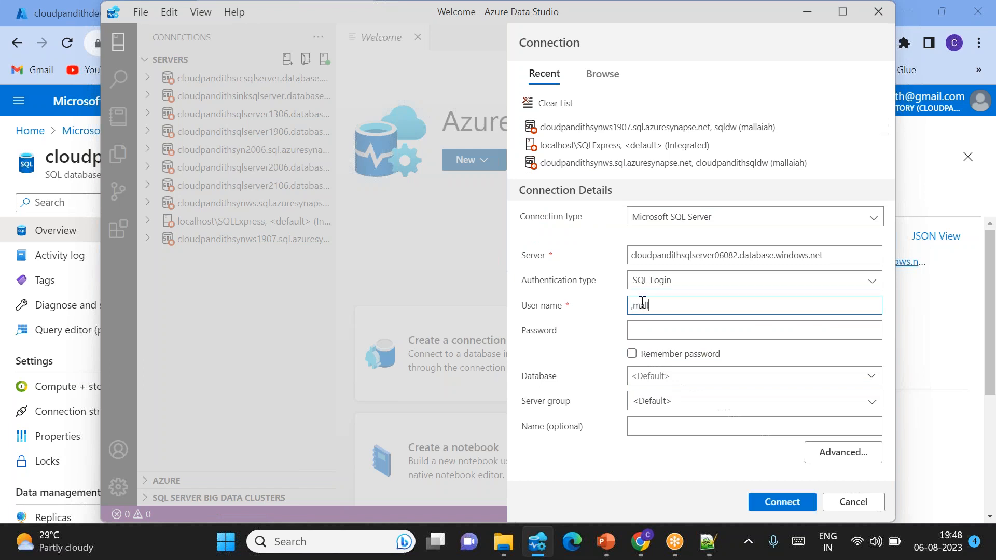
key(BackSpace)
key(BackSpace)
text(malla)
key(Tab)
text(•••••••••)
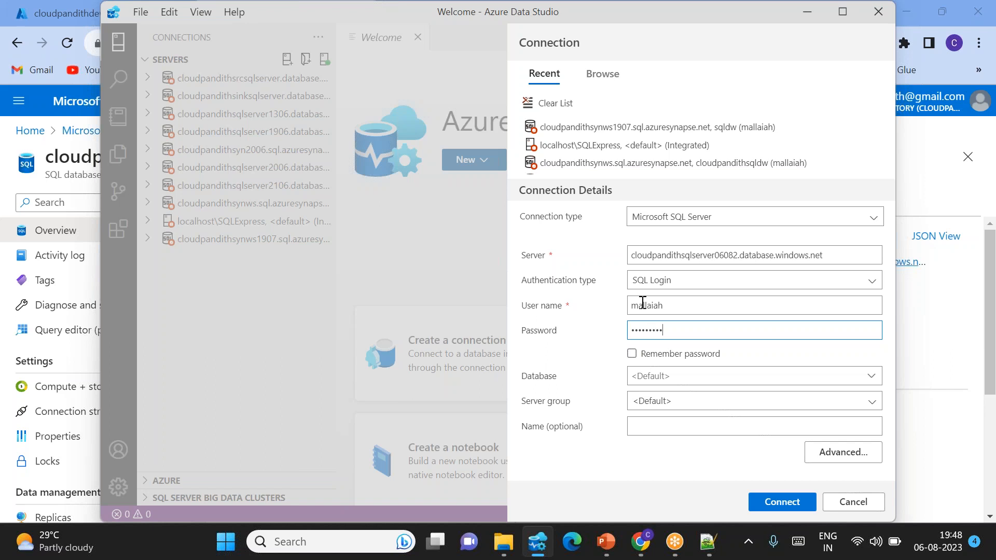
text(••)
Step: Copy the database name cloudpandithsqldb from the Azure portal into the connection's database field and connect
click(668, 381)
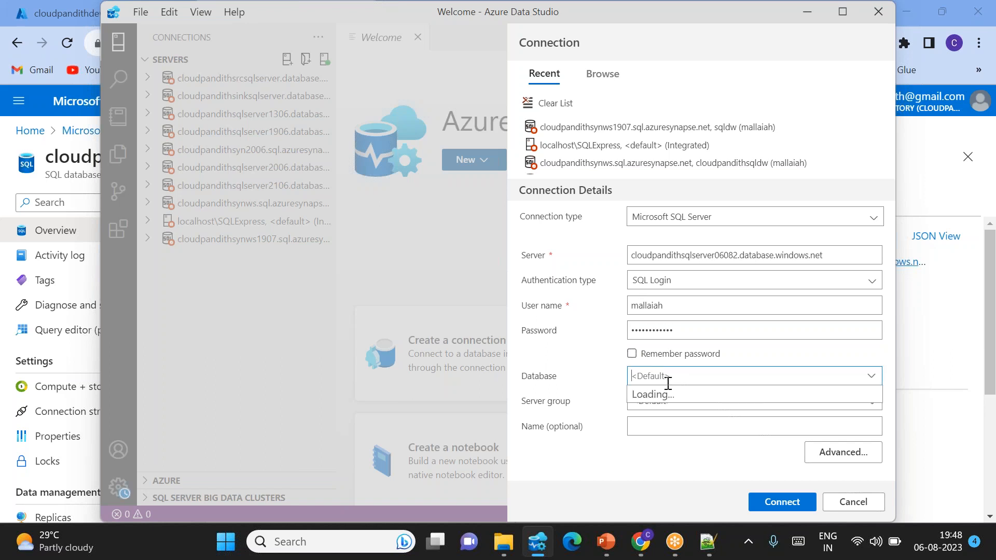
click(641, 541)
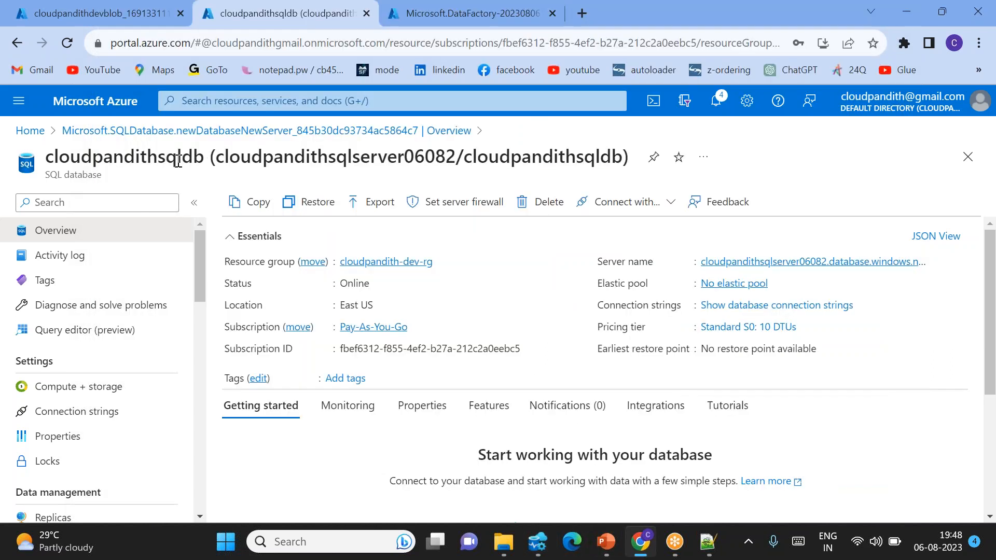
double_click(165, 158)
key(ctrl+c)
key(alt+Tab)
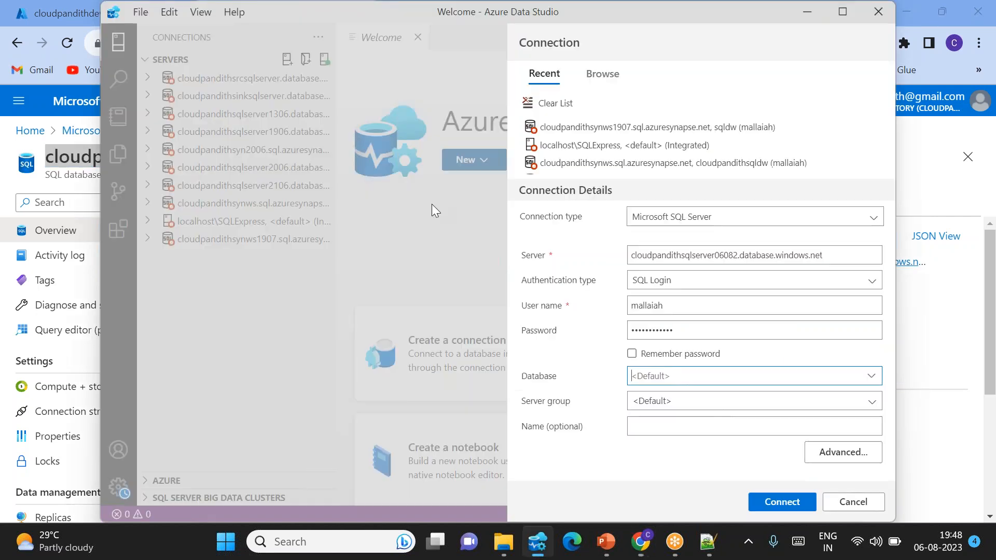
key(ctrl+v)
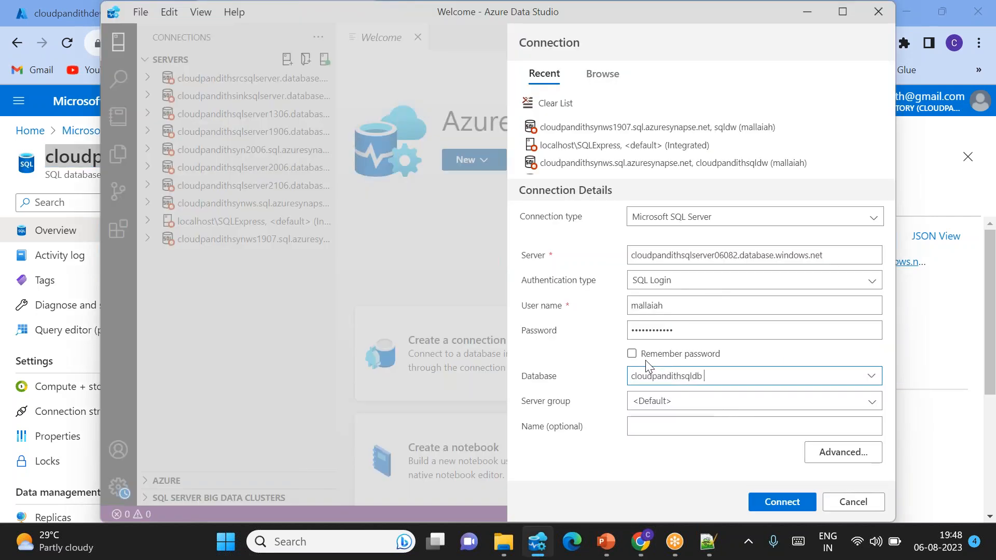
click(783, 503)
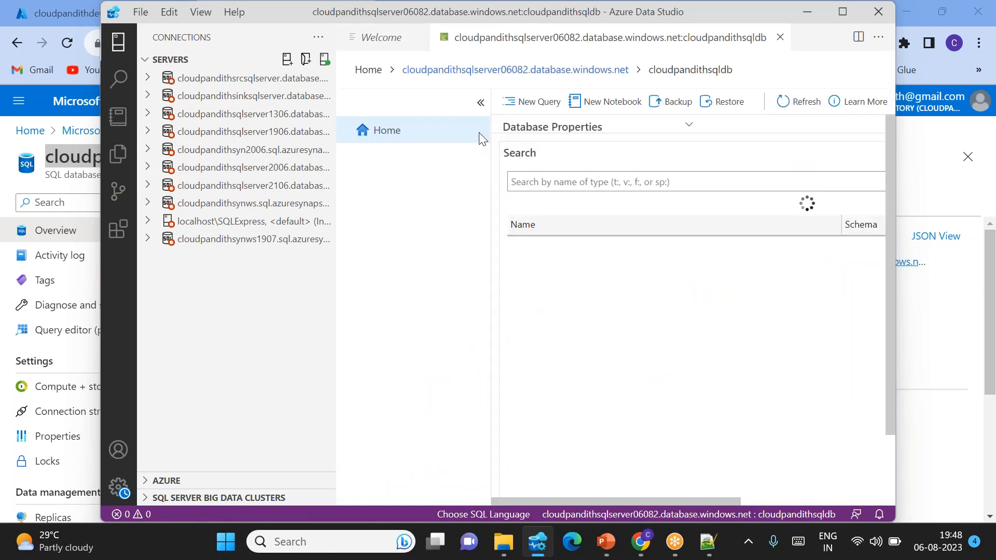
Step: Open a new query on cloudpandithsqldb and maximize the Azure Data Studio window
click(540, 102)
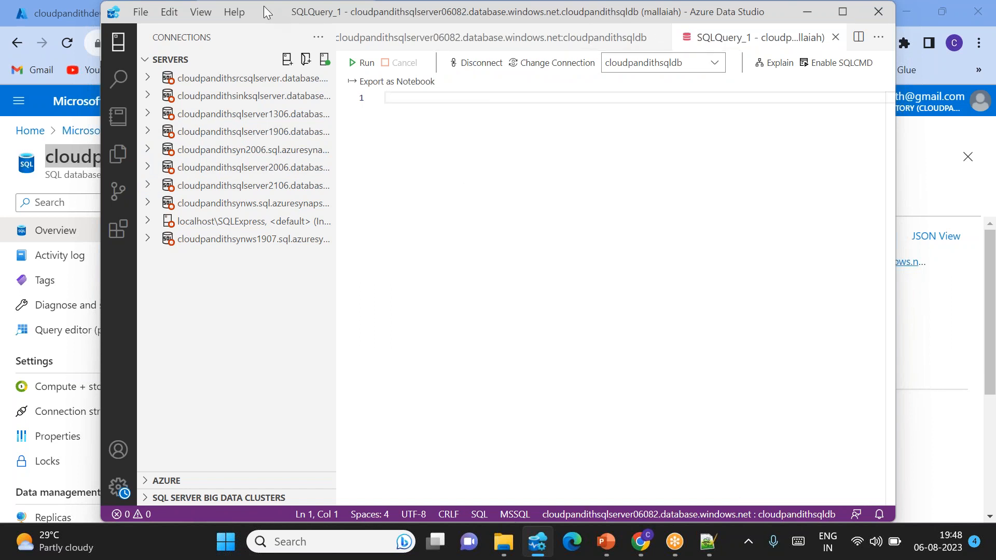
drag(261, 13, 231, 72)
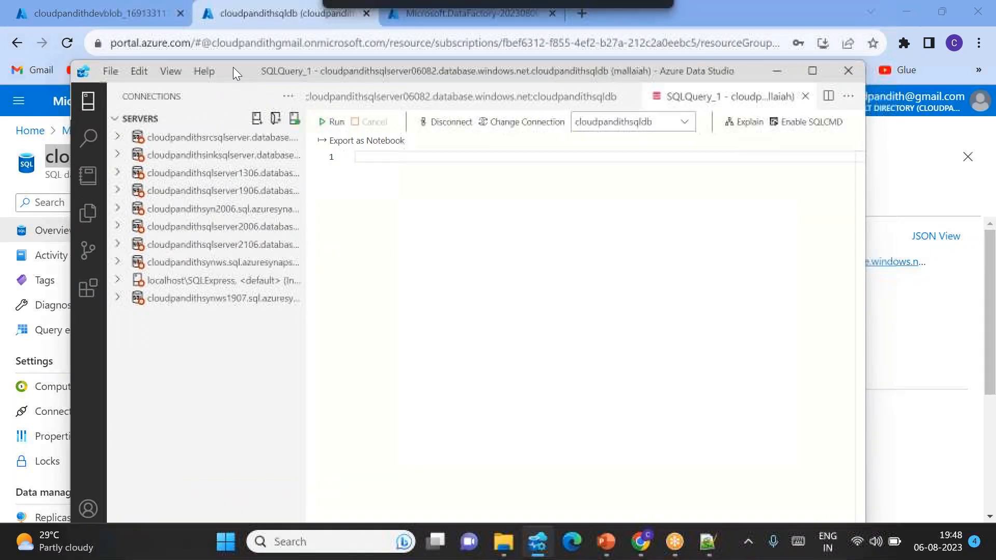
click(812, 71)
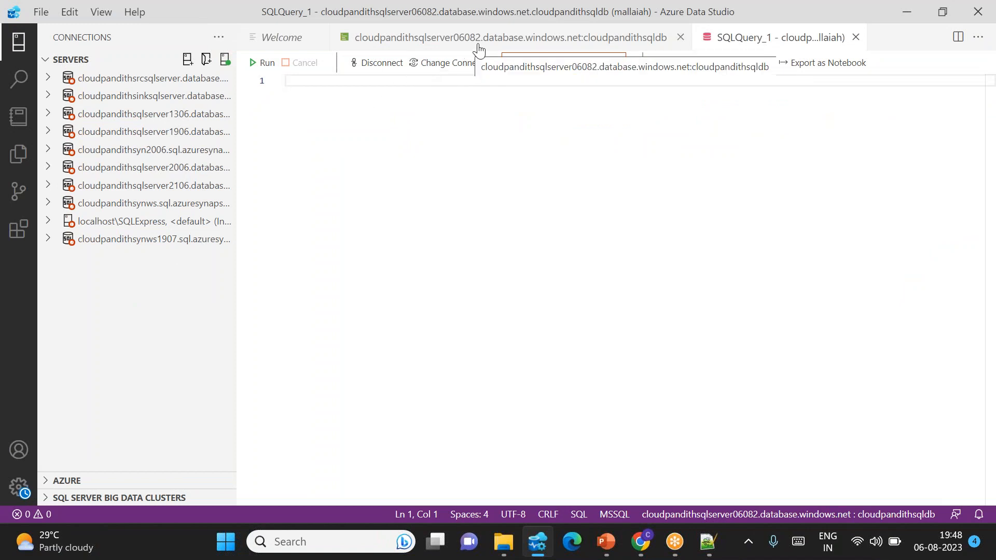
click(663, 16)
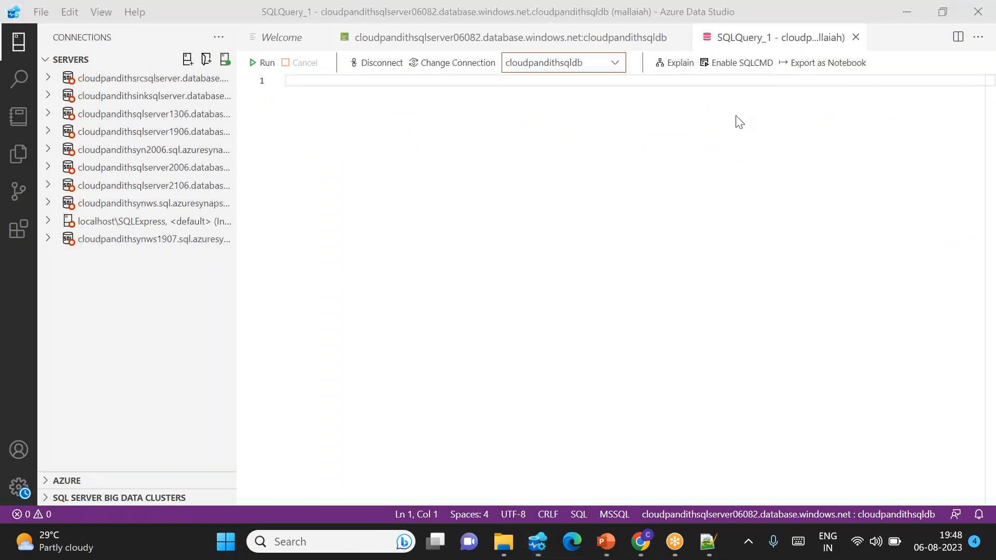
Step: Start another server connection and clear all entries from the recent connections list
click(189, 64)
click(190, 65)
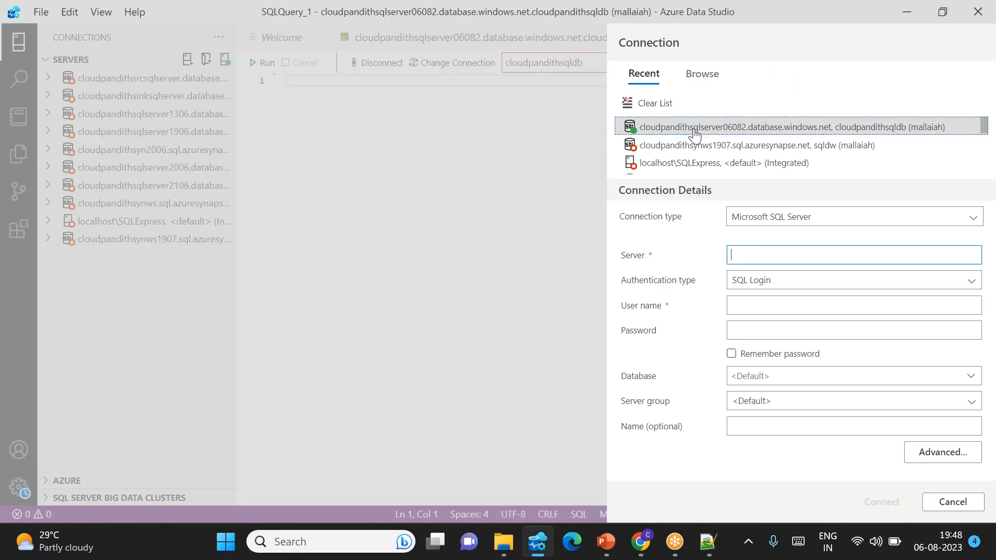
click(655, 103)
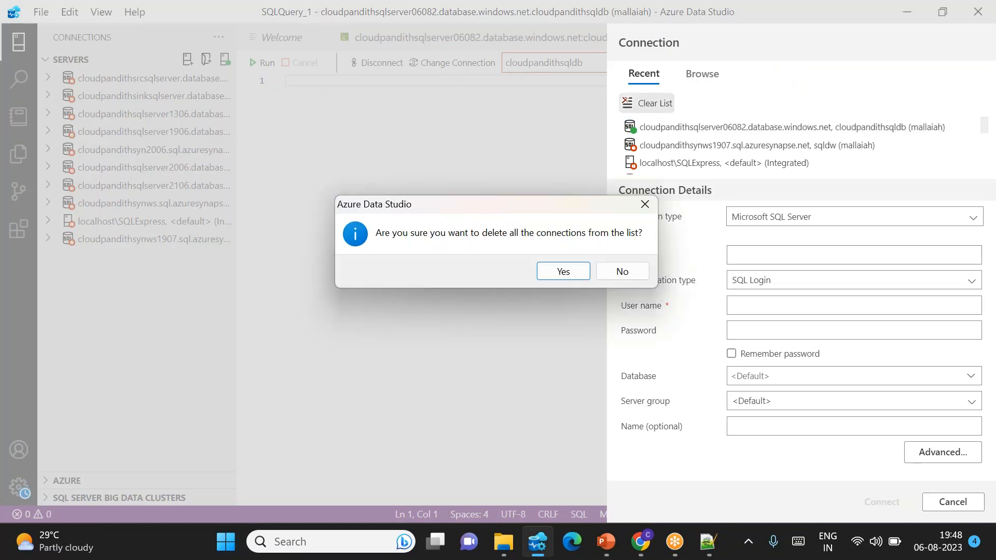
click(572, 270)
Step: Set the connection's database to cloudpandithsqldb and its server to cloudpandithsqlserver06082.database.windows.net, copied from the Azure portal
click(754, 253)
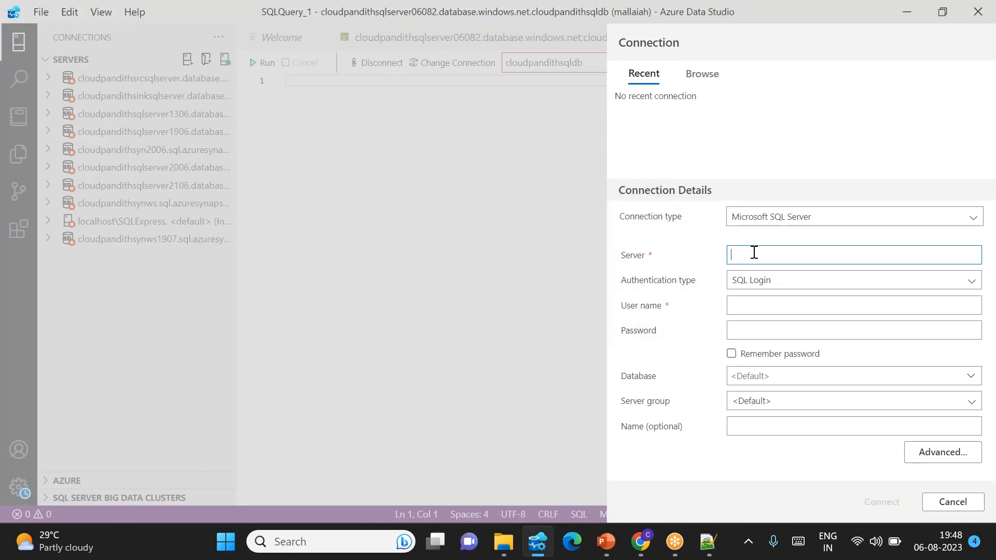
click(750, 376)
key(ctrl+v)
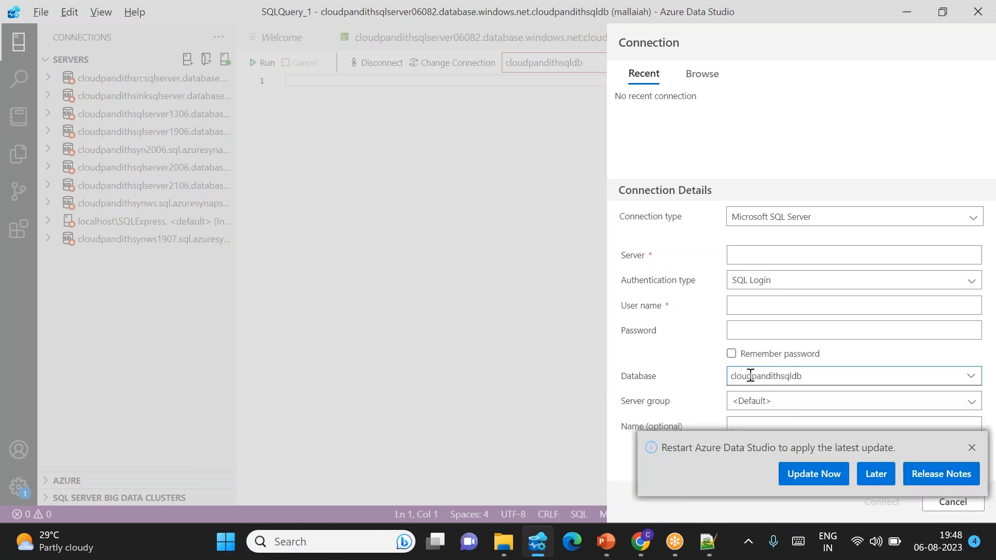
key(alt+Tab)
click(933, 263)
key(alt+Tab)
click(740, 255)
key(ctrl+v)
Step: Enter the SQL login user name and password, connect to the server, and dismiss the update notification
click(745, 305)
text(ma)
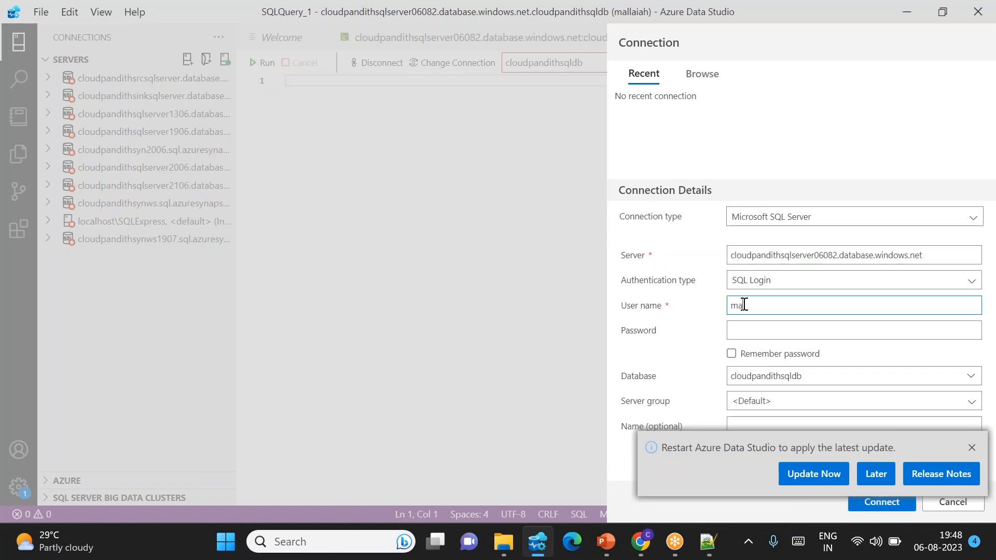
key(Tab)
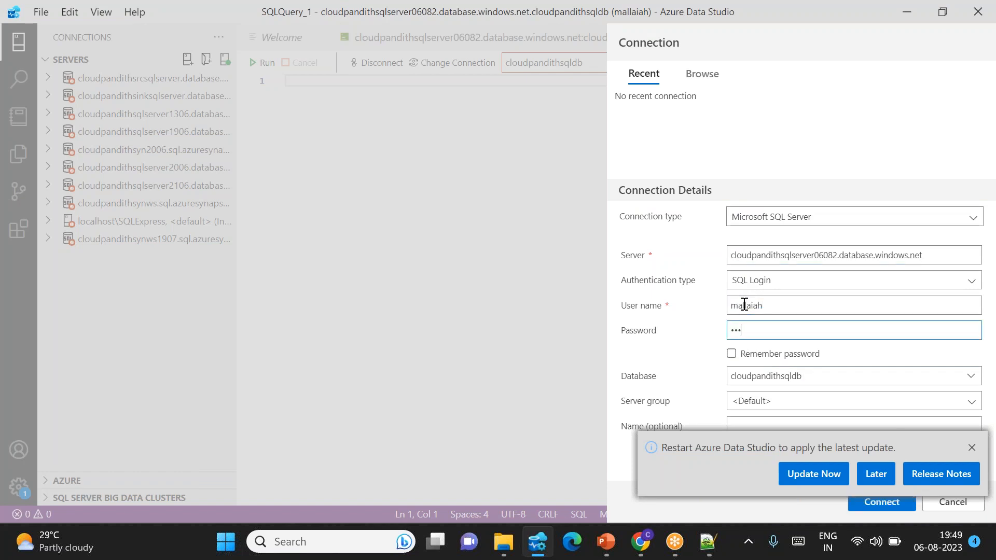
text(••••••••••)
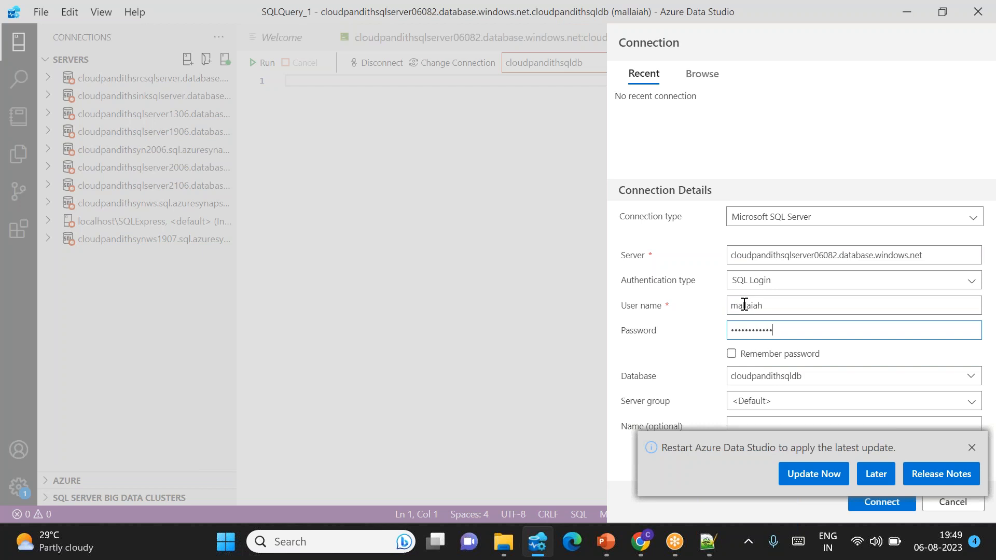
key(Return)
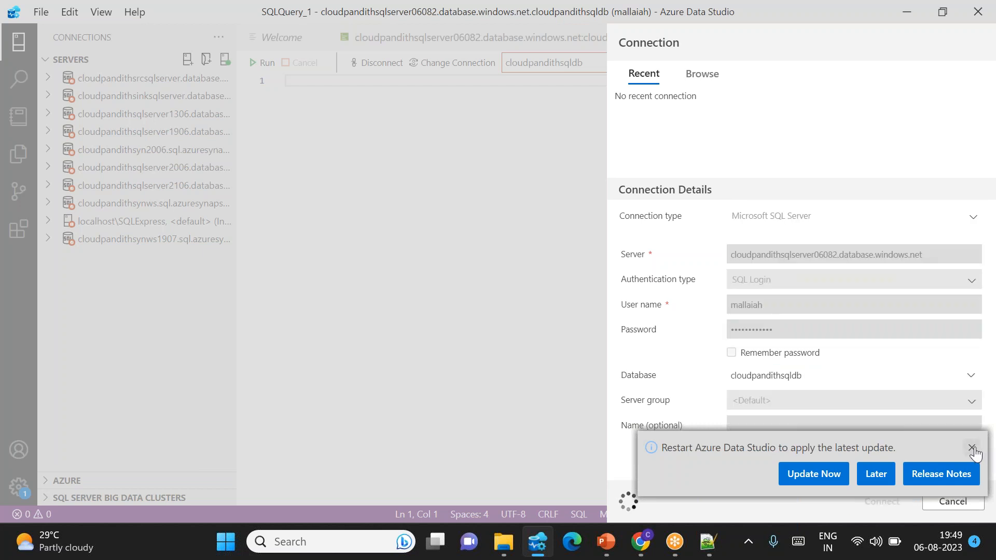
click(972, 447)
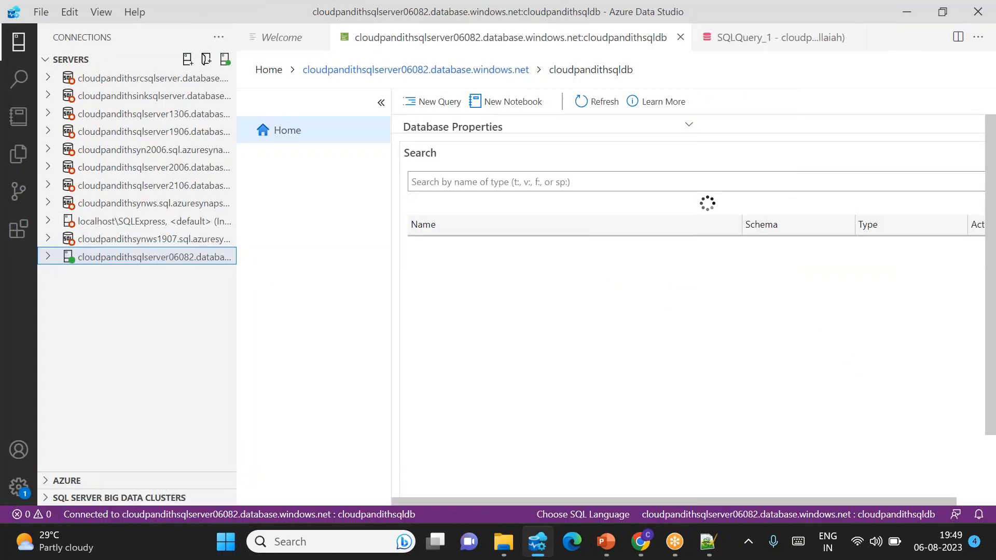
Step: Open new queries on cloudpandithsqldb from its database dashboard and from the connected cloudpandithsqlserver06082 server entry
click(426, 101)
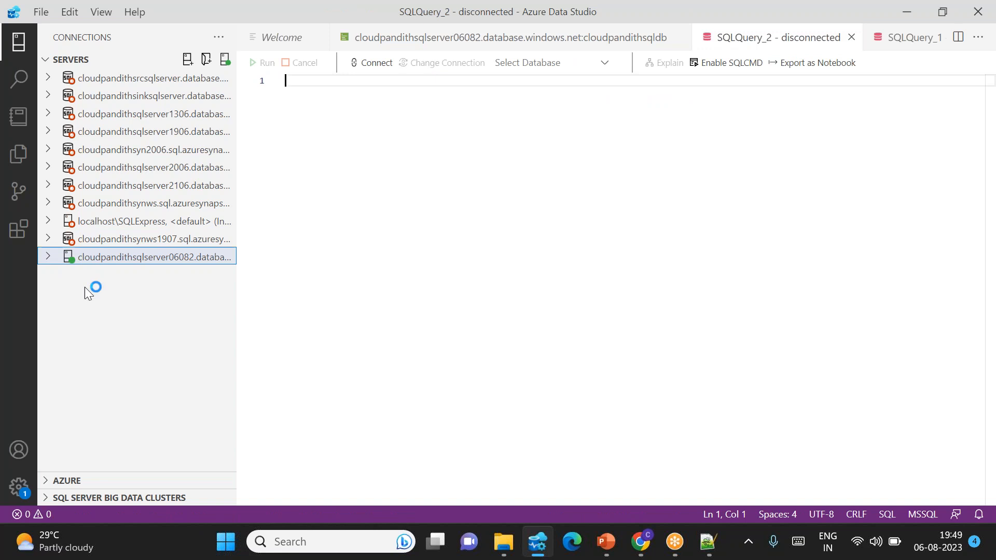
right_click(74, 264)
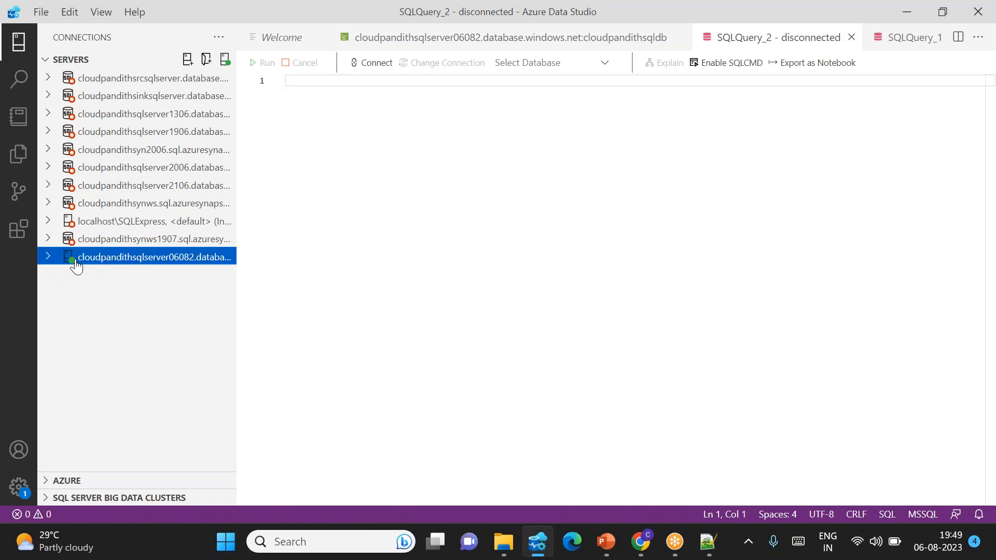
click(126, 293)
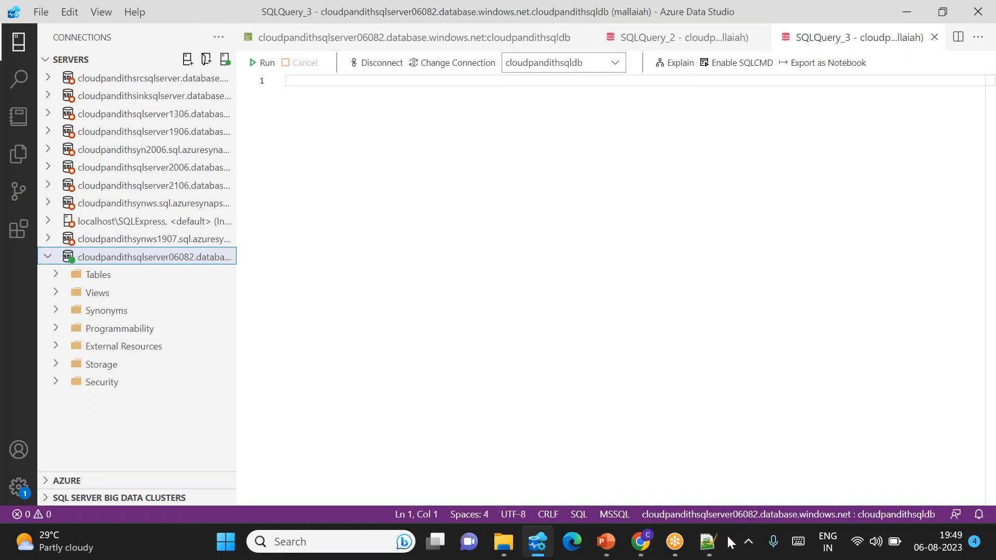
Step: Compare the CREATE TYPE cloudpandithtype definition in the Notepad++ script with the columns of the realdata file in Excel
click(708, 542)
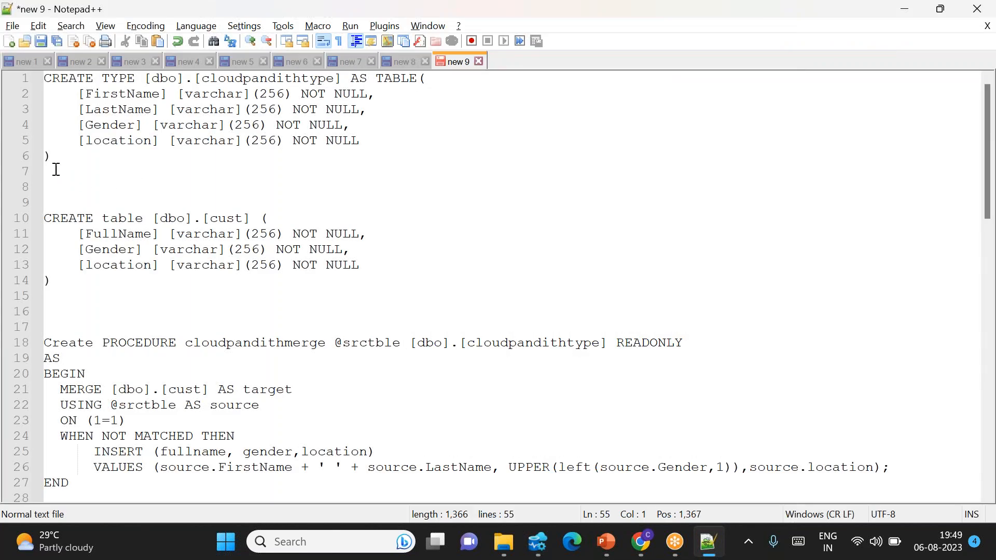
drag(61, 162, 45, 74)
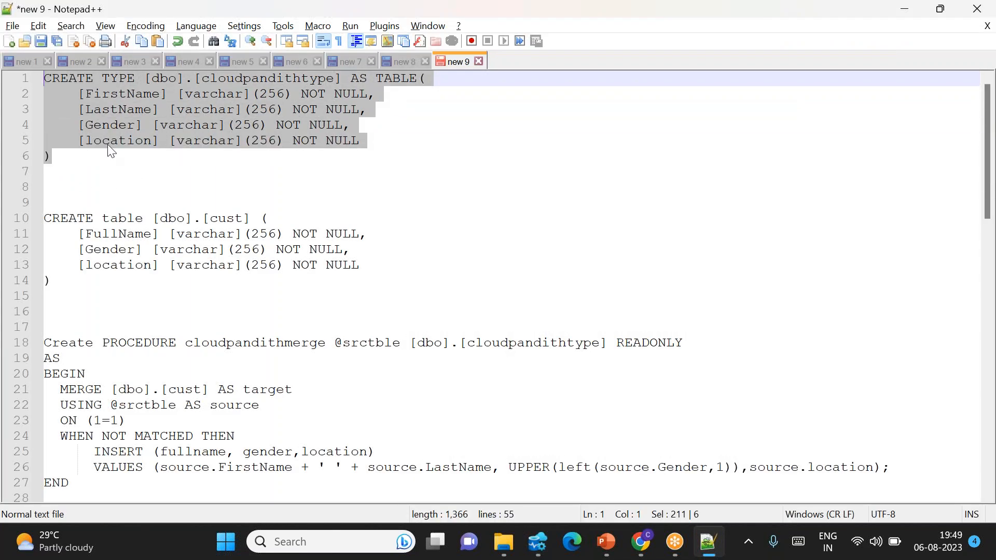
click(92, 156)
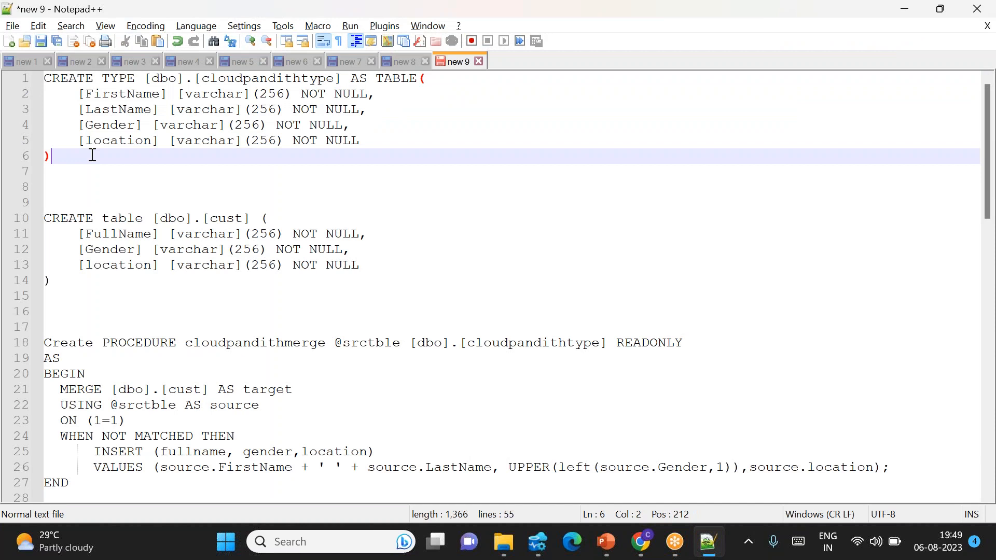
key(super+d)
double_click(33, 94)
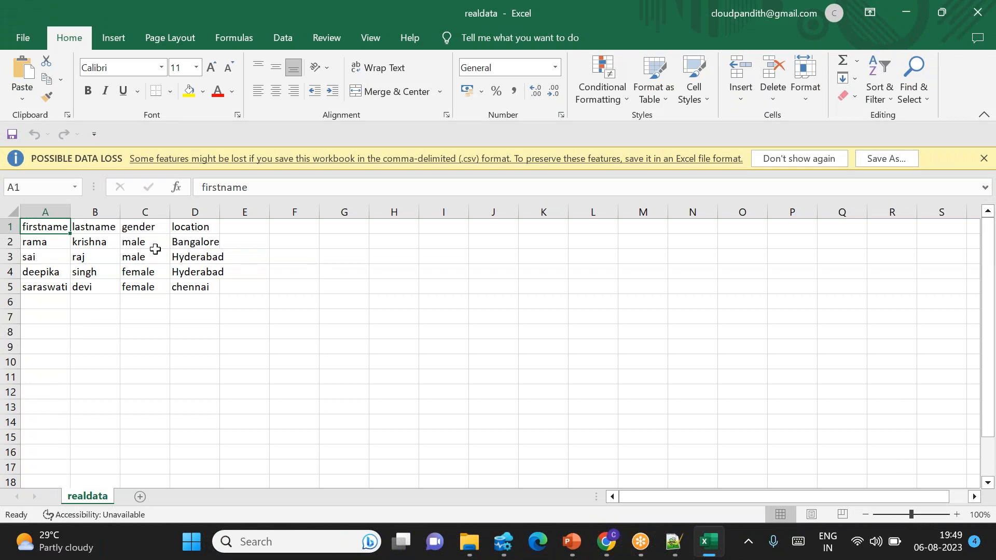
drag(58, 227, 201, 289)
click(251, 289)
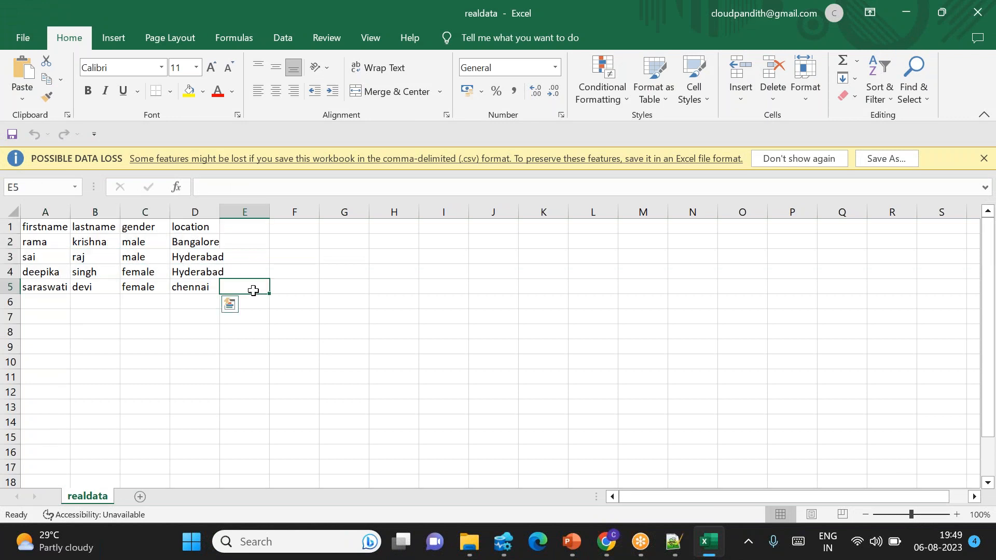
drag(37, 228, 196, 287)
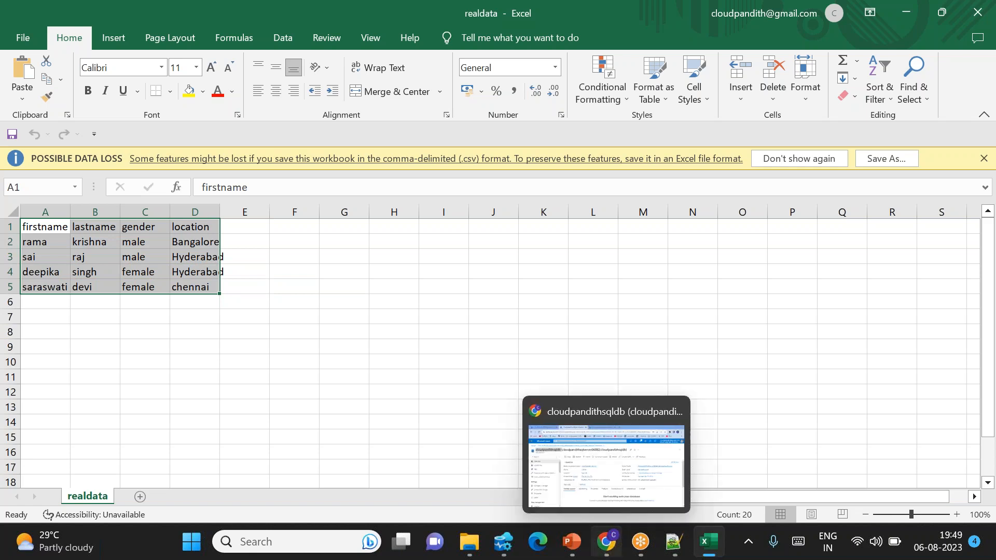
Step: Copy the CREATE TYPE cloudpandithtype and CREATE table cust statements from the Notepad++ script into SQLQuery_3 in Azure Data Studio
click(673, 542)
drag(76, 161, 35, 84)
drag(62, 285, 29, 218)
scroll(206, 291, down, 1)
drag(83, 450, 22, 299)
scroll(202, 225, up, 1)
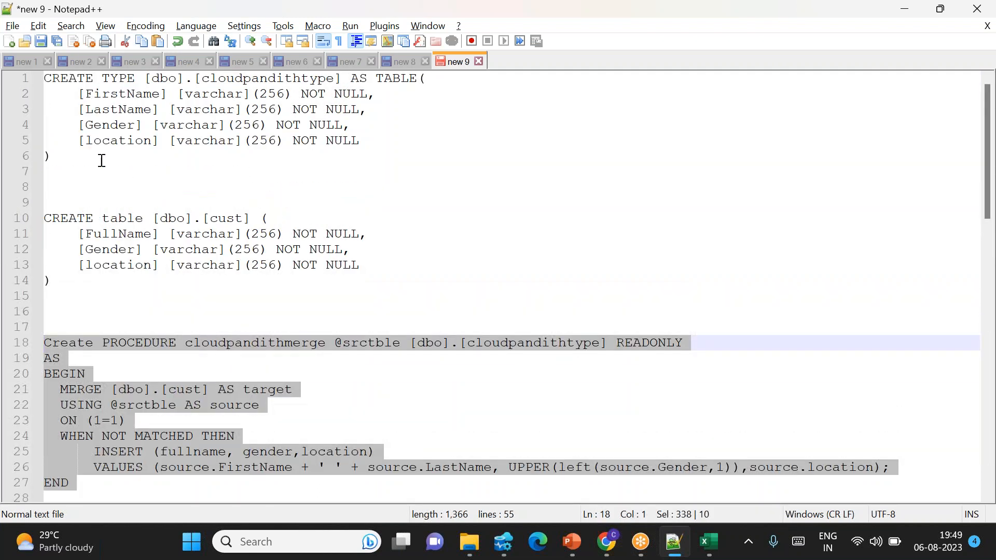
drag(62, 164, 38, 76)
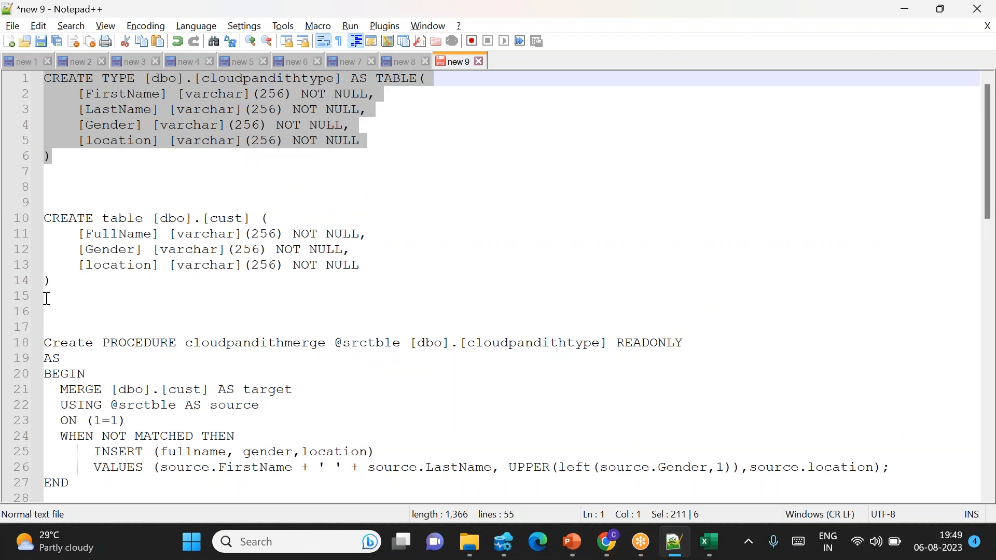
drag(65, 275, 42, 79)
key(ctrl+c)
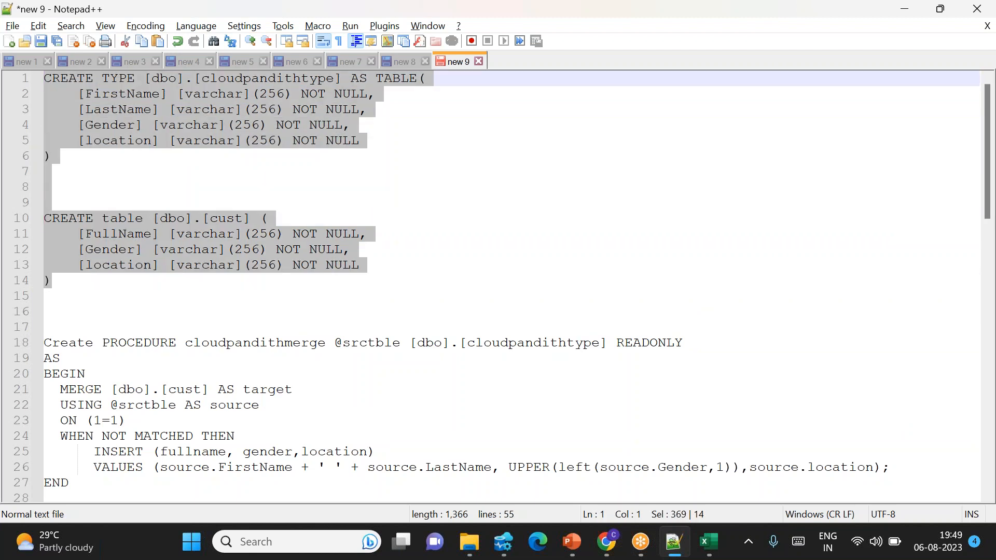
click(504, 542)
key(ctrl+v)
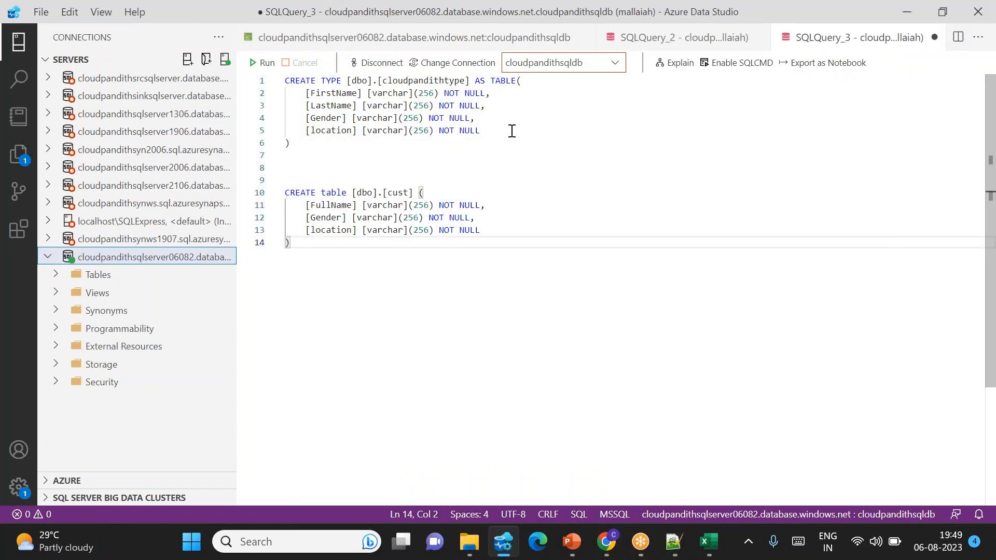
Step: Run the CREATE TYPE cloudpandithtype and CREATE table cust statements one at a time, and add blank lines below them
drag(314, 149, 284, 80)
key(F5)
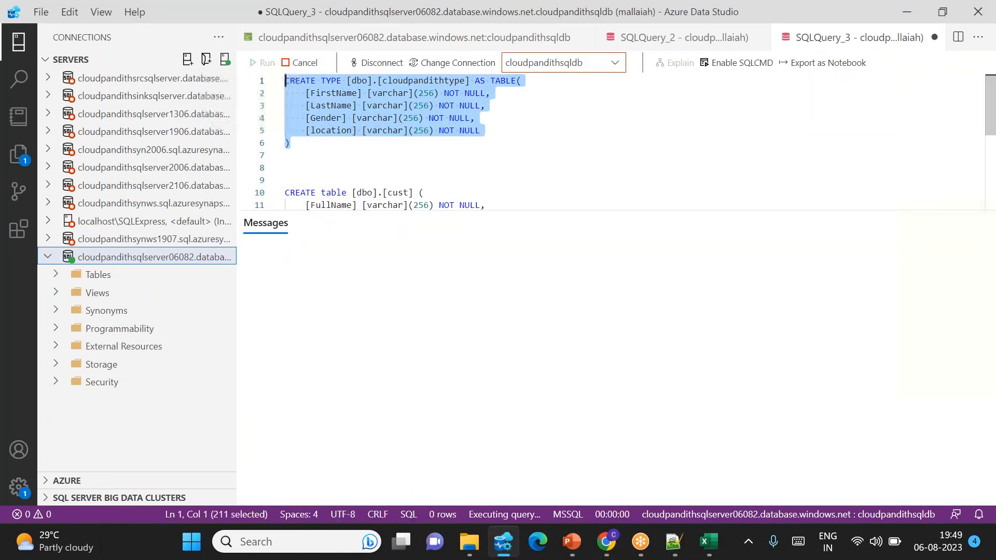
scroll(433, 173, down, 2)
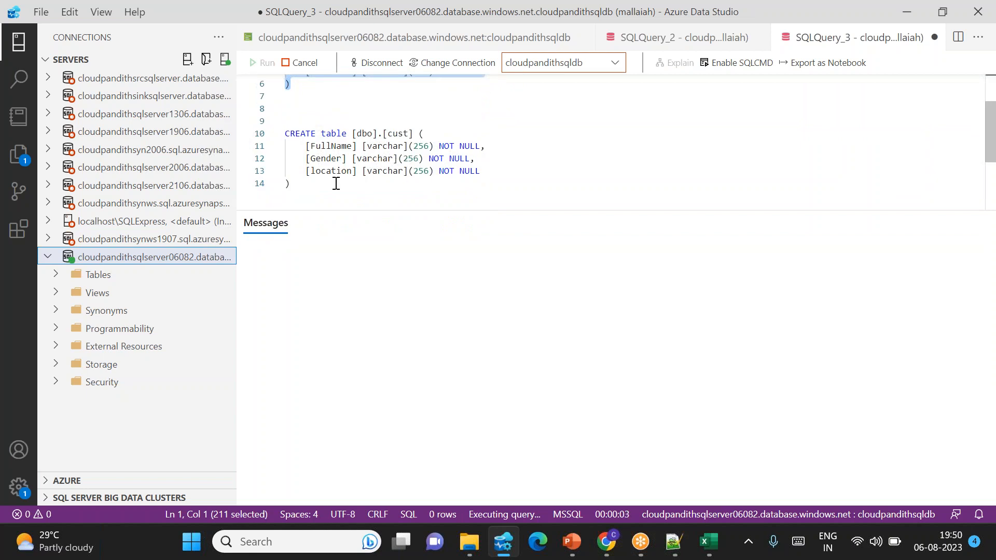
drag(302, 188, 285, 133)
click(264, 70)
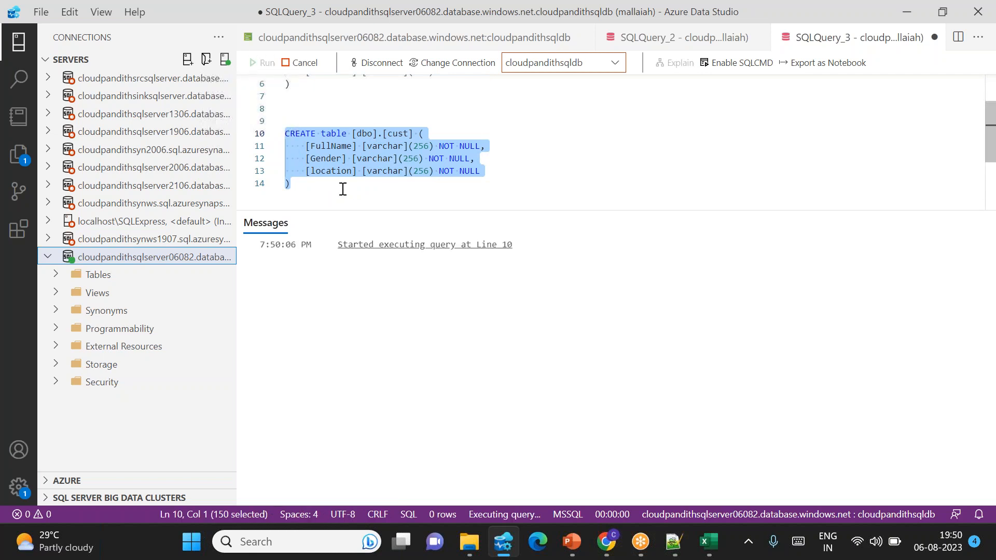
click(314, 183)
key(Return)
key(Return)
key(Return)
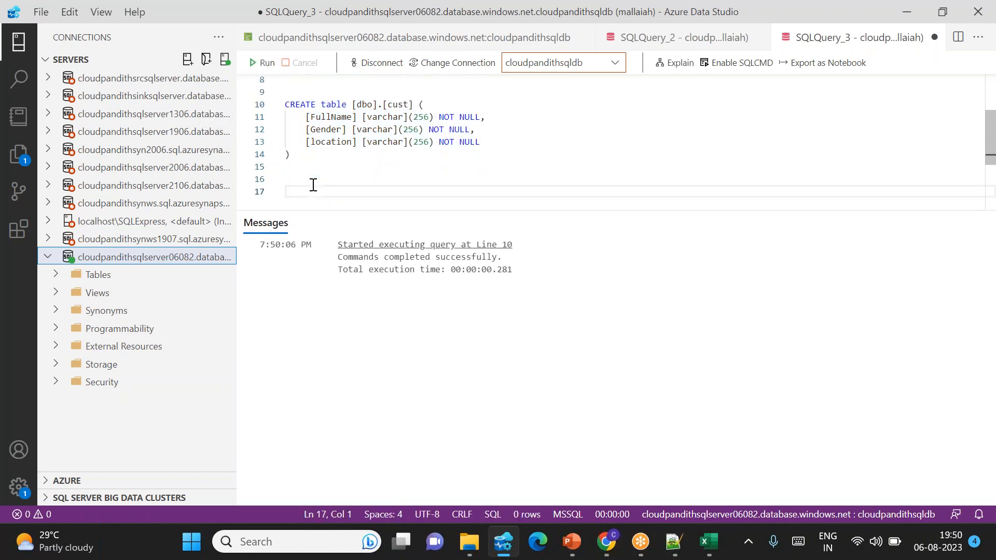
key(alt+Tab)
click(292, 125)
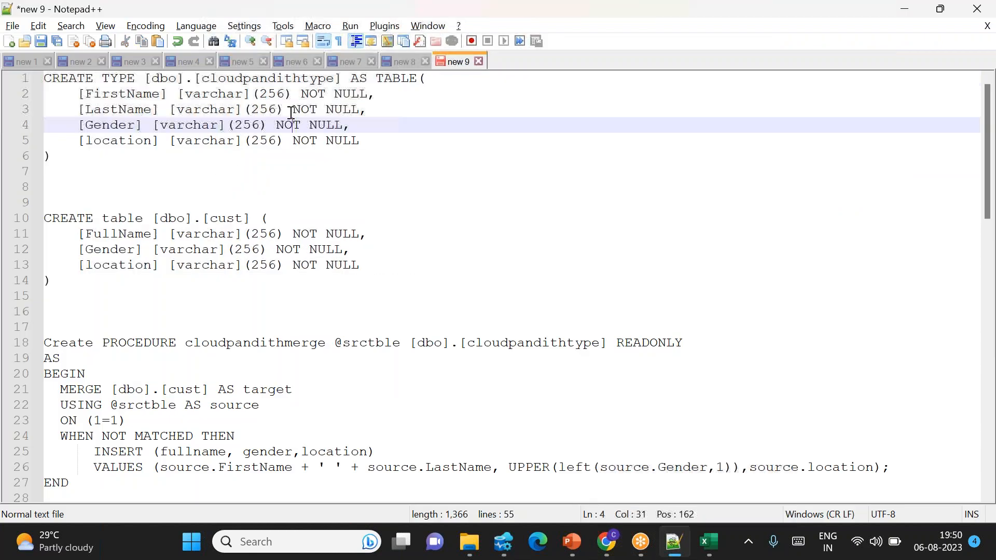
double_click(259, 79)
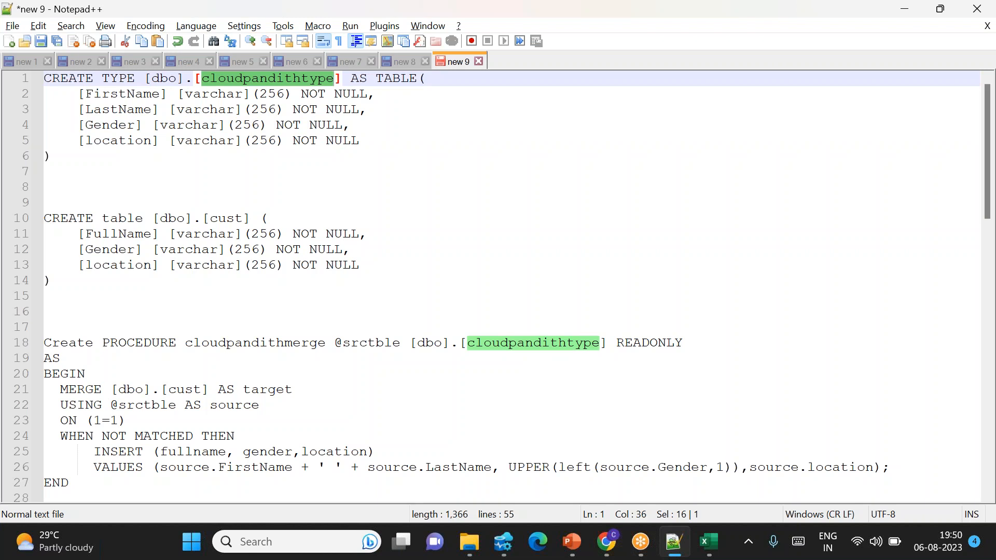
double_click(132, 405)
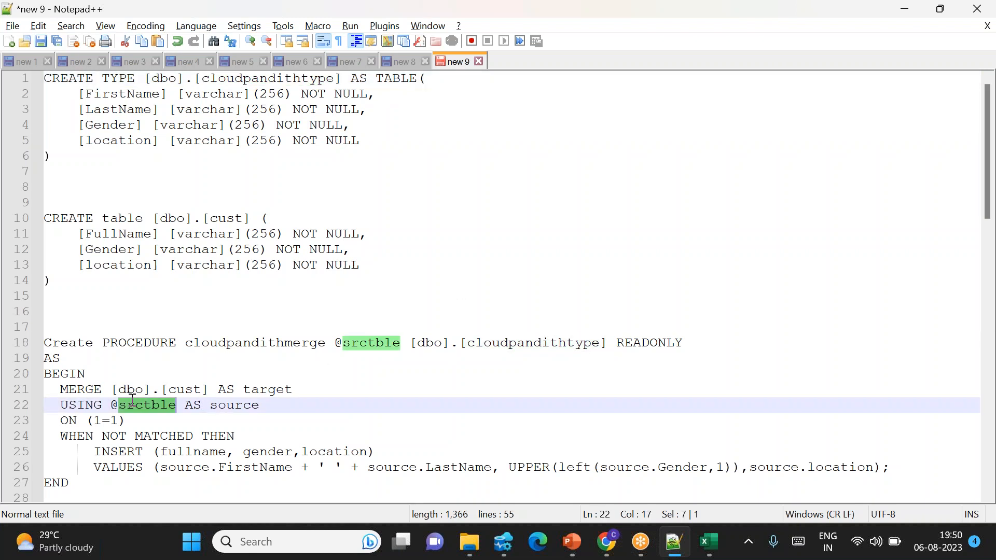
double_click(176, 389)
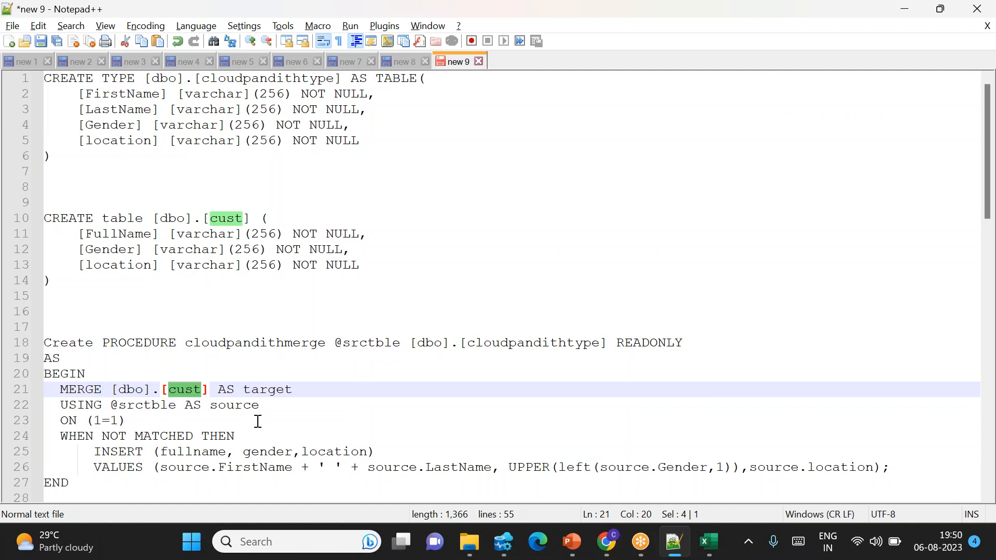
scroll(219, 421, down, 2)
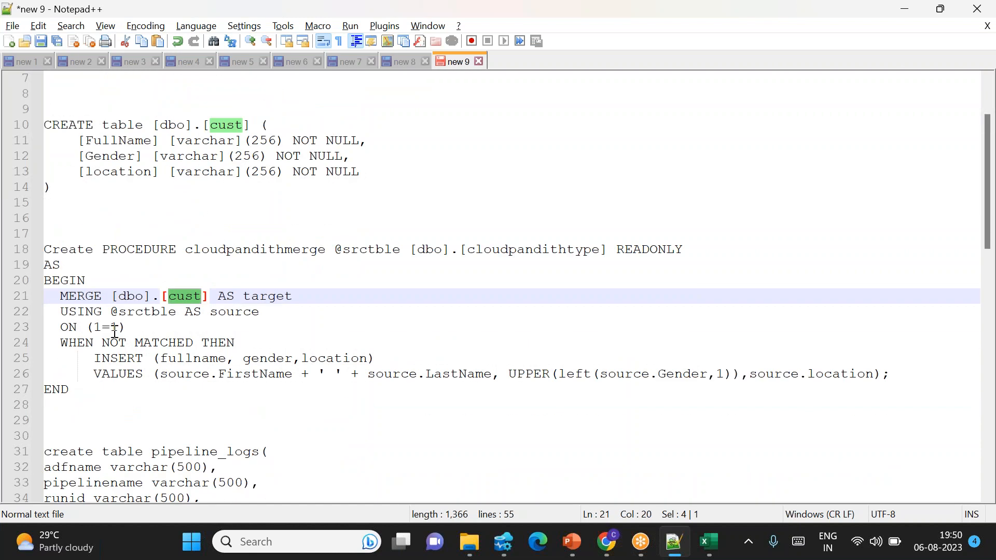
drag(68, 295, 93, 389)
click(95, 390)
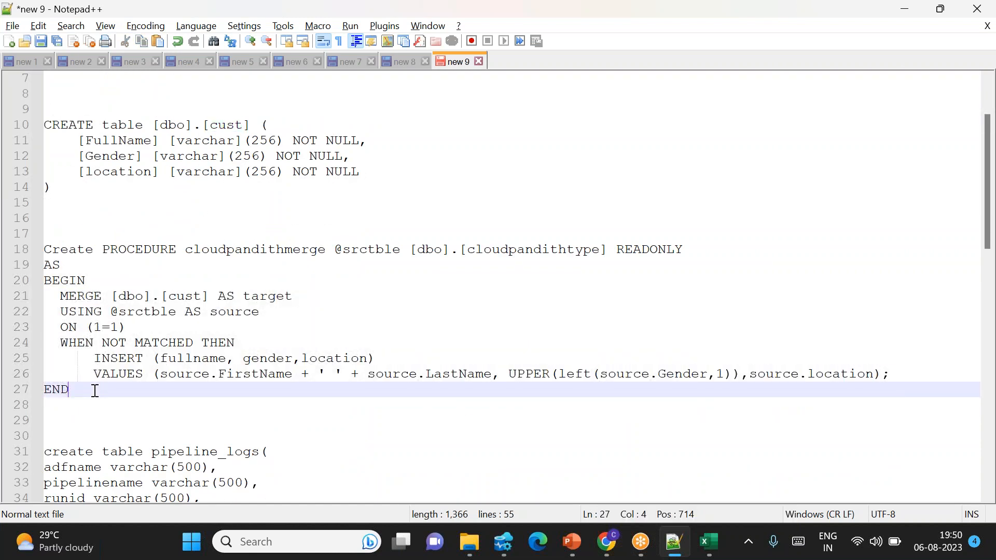
drag(181, 376, 461, 386)
click(558, 374)
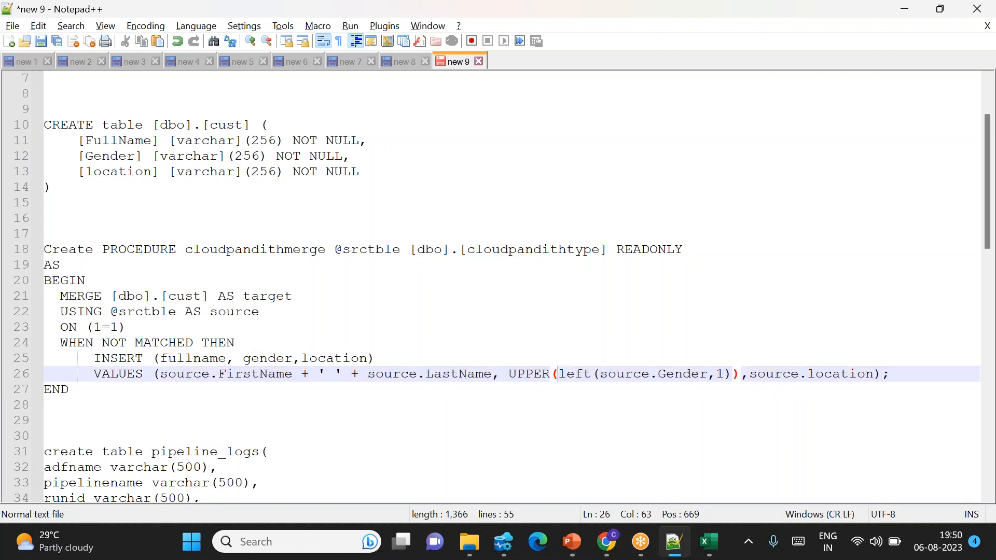
drag(570, 379, 726, 379)
Step: Copy the cloudpandithmerge procedure from Notepad++ into the end of SQLQuery_3 and run only that statement
drag(94, 389, 43, 249)
key(ctrl+c)
key(alt+Tab)
click(388, 199)
key(ctrl+v)
drag(387, 198, 285, 80)
key(F5)
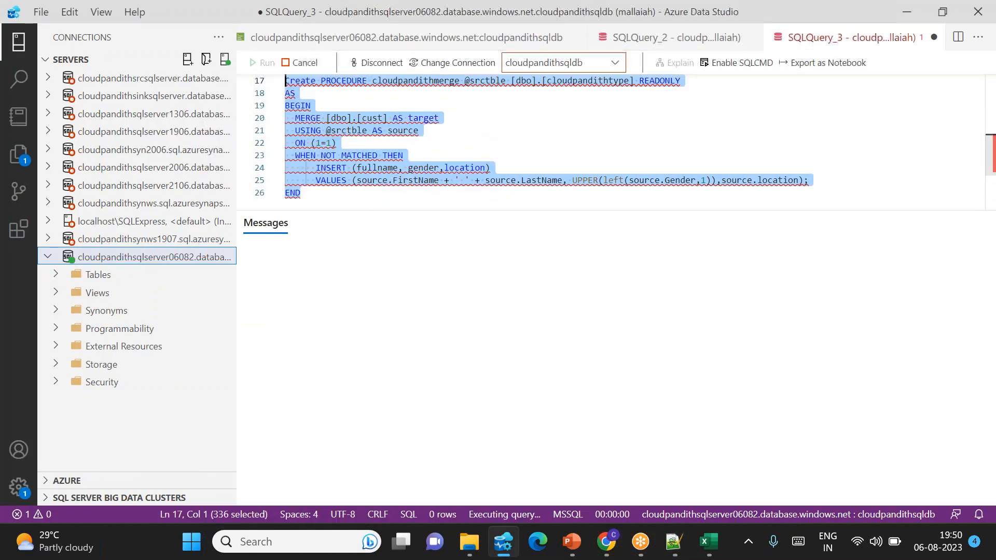
Step: Add blank lines below the procedure and copy the create table pipeline_logs statement from Notepad++ into the query
click(365, 155)
scroll(366, 155, down, 2)
click(313, 147)
key(Return)
key(Return)
key(Return)
key(alt+Tab)
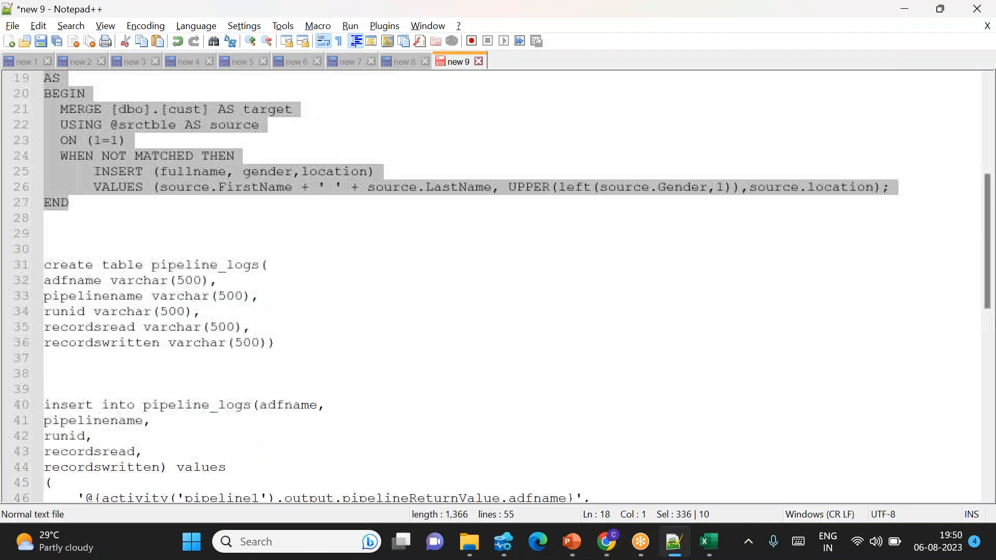
drag(291, 342, 32, 267)
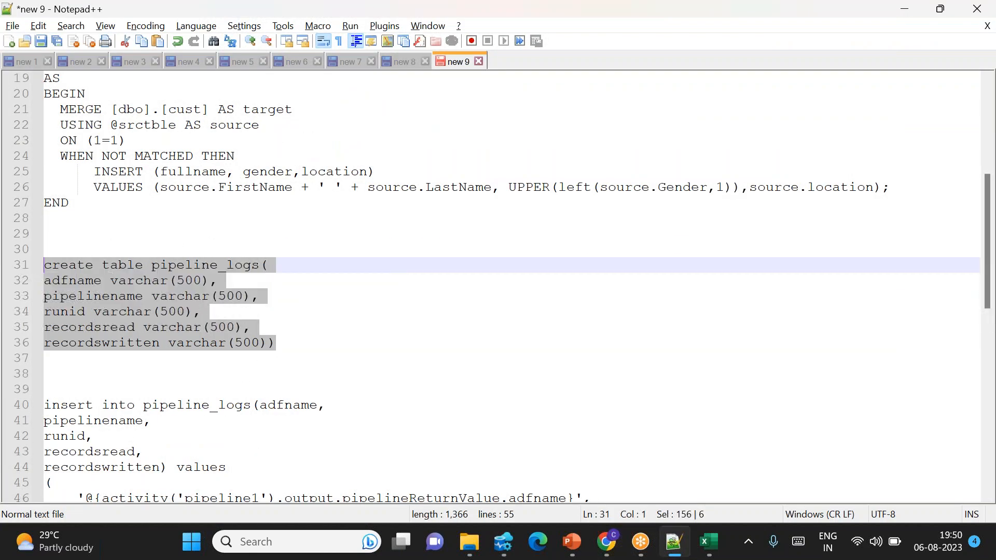
key(ctrl+c)
key(alt+Tab)
key(ctrl+v)
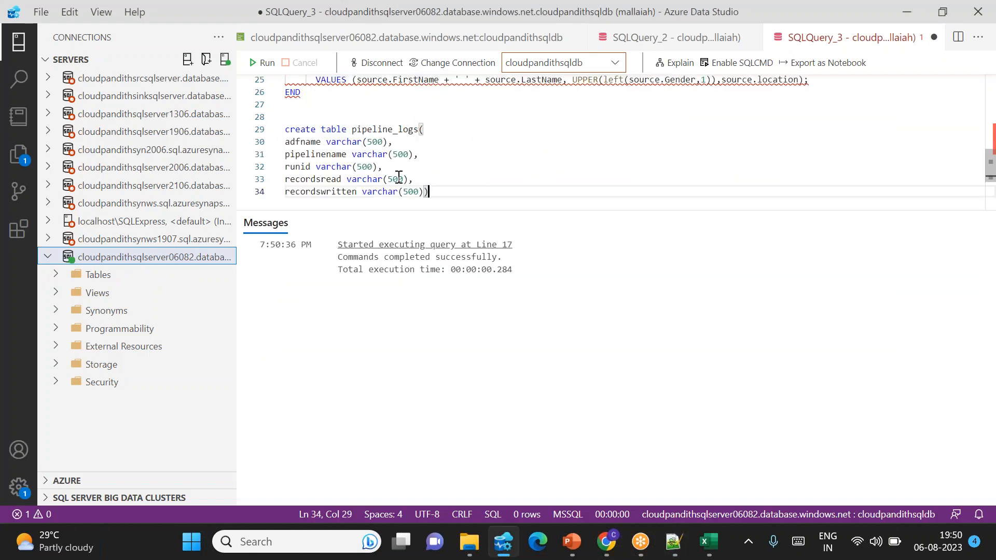
Step: Examine the pipeline_logs column definitions adfname, pipelinename, runid, recordsread and recordswritten in the query
double_click(296, 143)
key(ctrl+shift+Right)
double_click(309, 154)
key(ctrl+shift+Right)
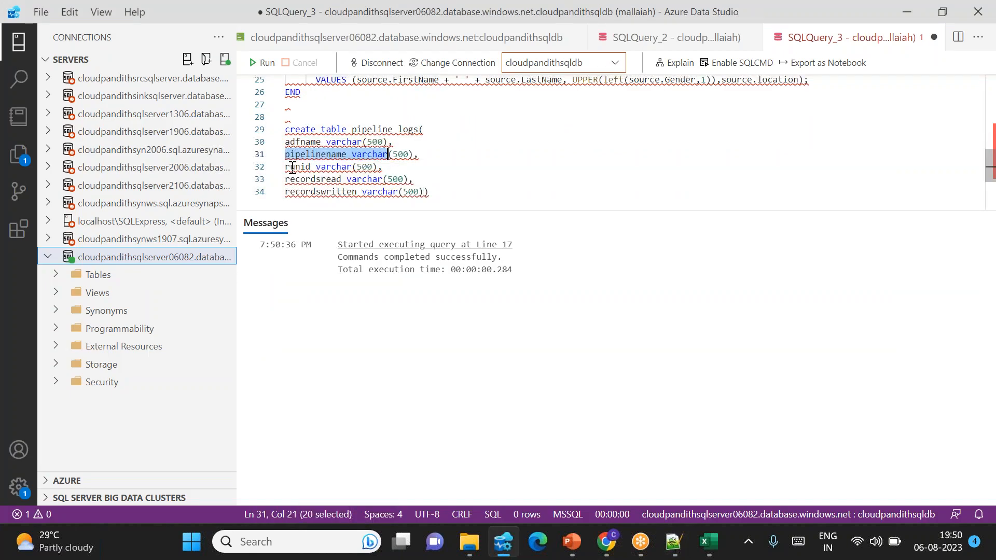
double_click(287, 169)
key(ctrl+shift+Right)
double_click(314, 179)
key(ctrl+shift+Right)
double_click(333, 191)
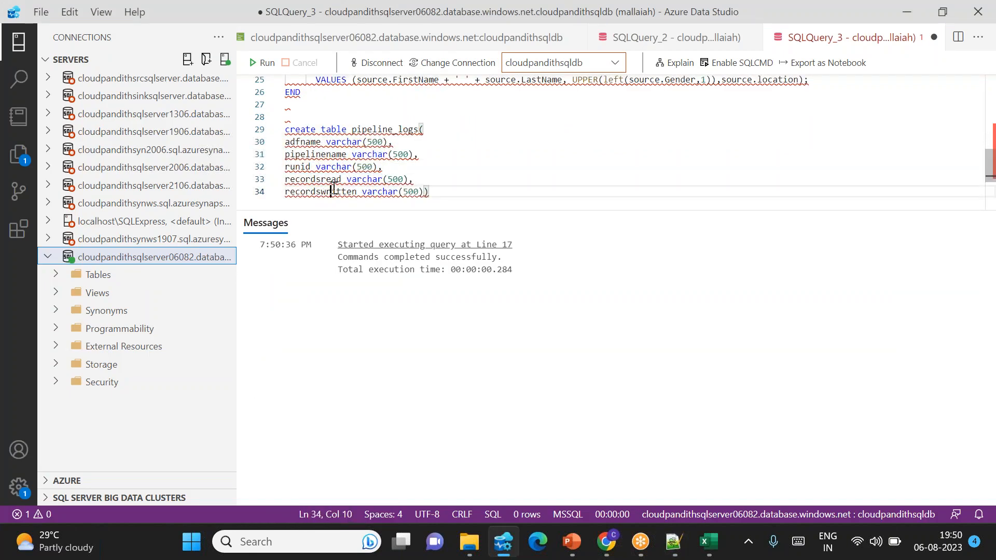
key(ctrl+shift+Right)
Step: Run only the create table pipeline_logs statement and add blank lines below it
drag(472, 201, 284, 129)
click(263, 63)
click(438, 193)
key(Return)
key(Return)
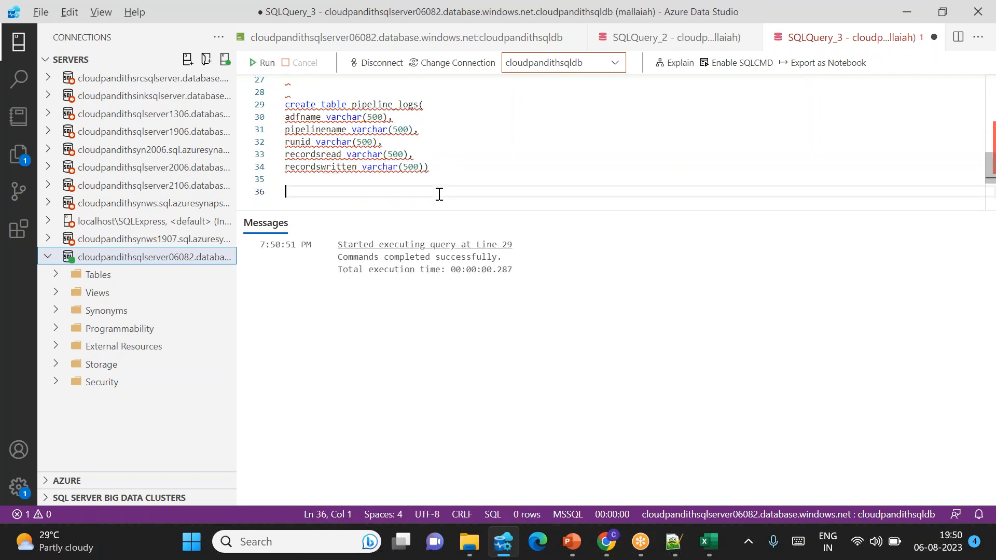
Step: Copy the insert into pipeline_logs statement with the pipeline1 return values from Notepad++ into the end of the query
key(alt+Tab)
scroll(197, 382, down, 2)
scroll(165, 448, down, 1)
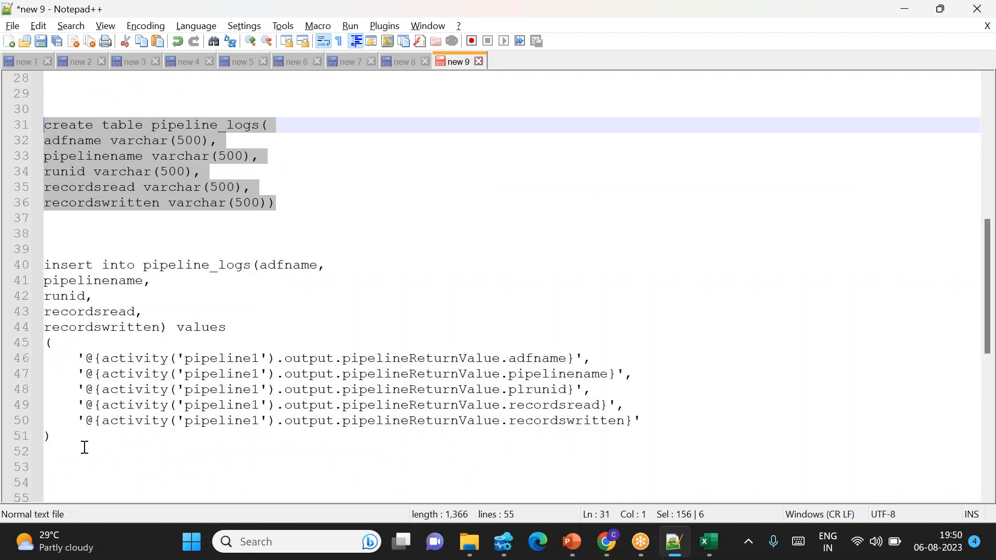
click(68, 445)
drag(68, 445, 45, 266)
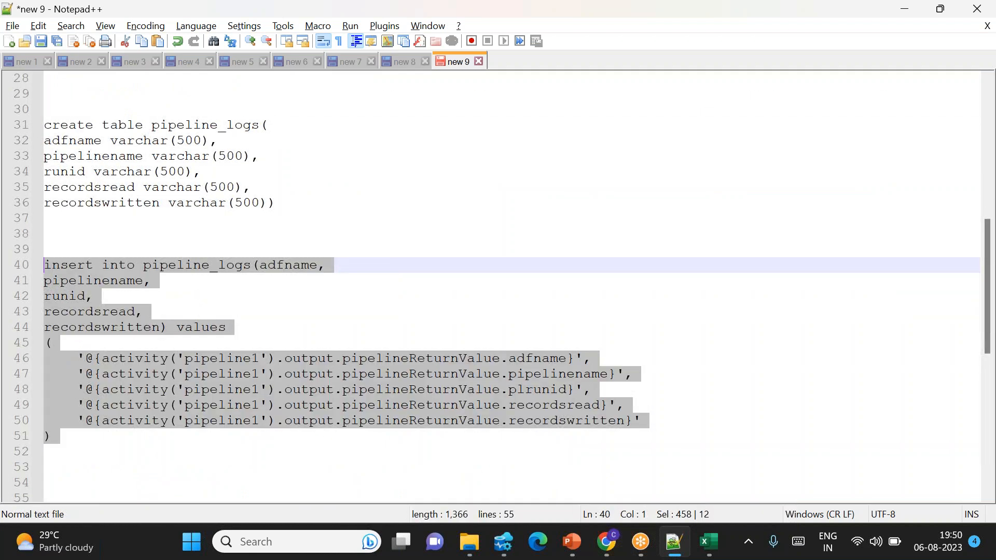
key(ctrl+c)
key(alt+Tab)
key(ctrl+v)
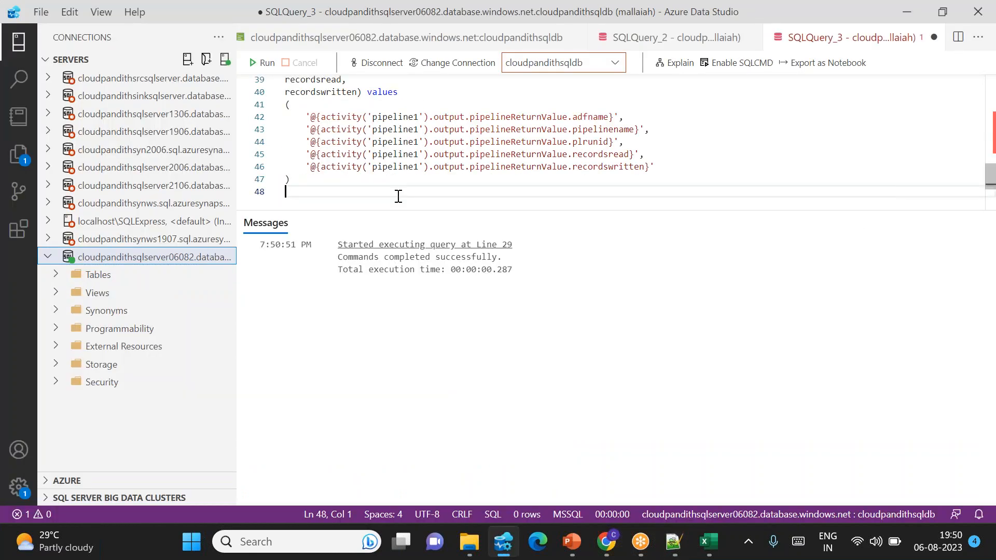
Step: Delete the pasted insert into pipeline_logs statement from the query
scroll(331, 171, up, 3)
scroll(342, 147, down, 2)
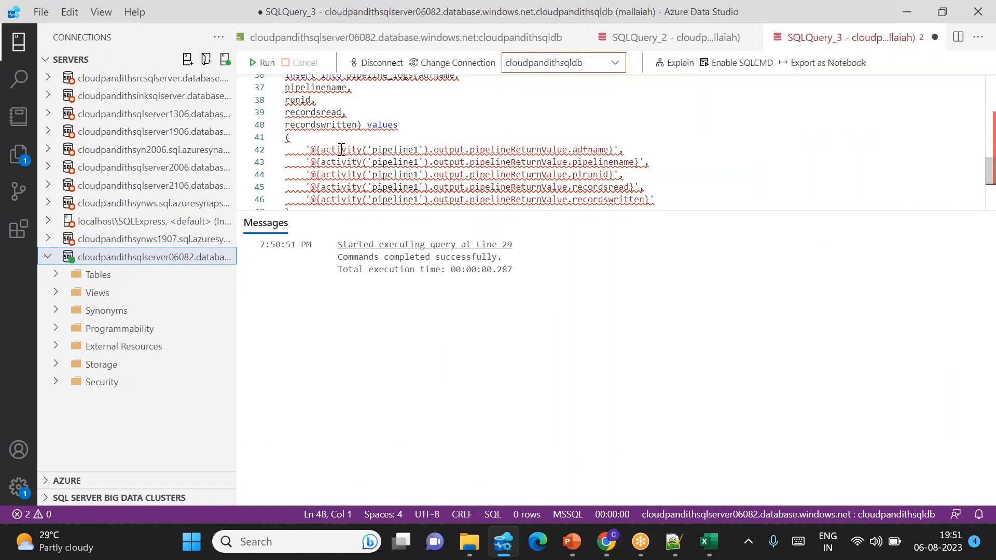
drag(288, 94, 311, 198)
key(BackSpace)
Step: Review the pipeline_logs table, cloudpandithmerge procedure, cust table and cloudpandithtype statements in the query
scroll(372, 132, up, 3)
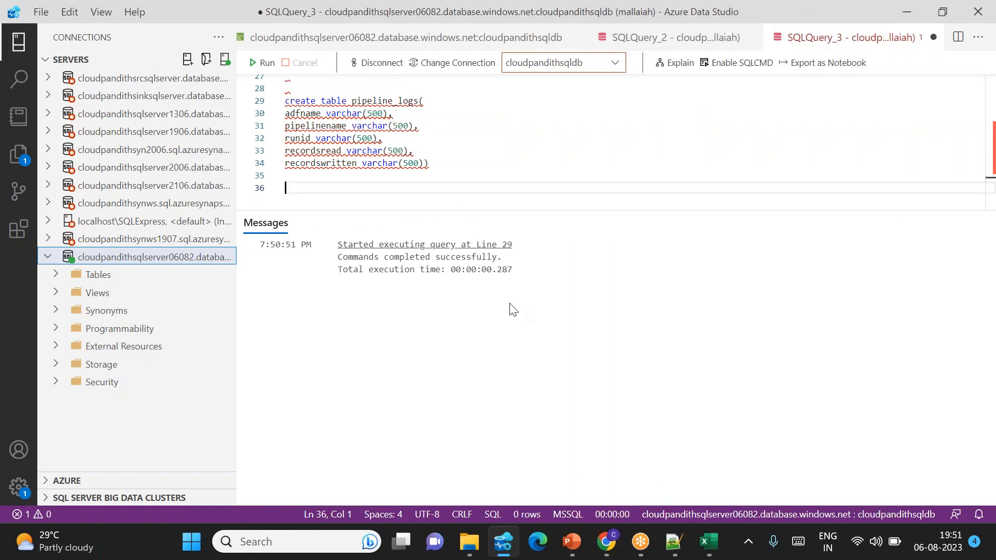
scroll(368, 157, up, 4)
scroll(368, 157, up, 2)
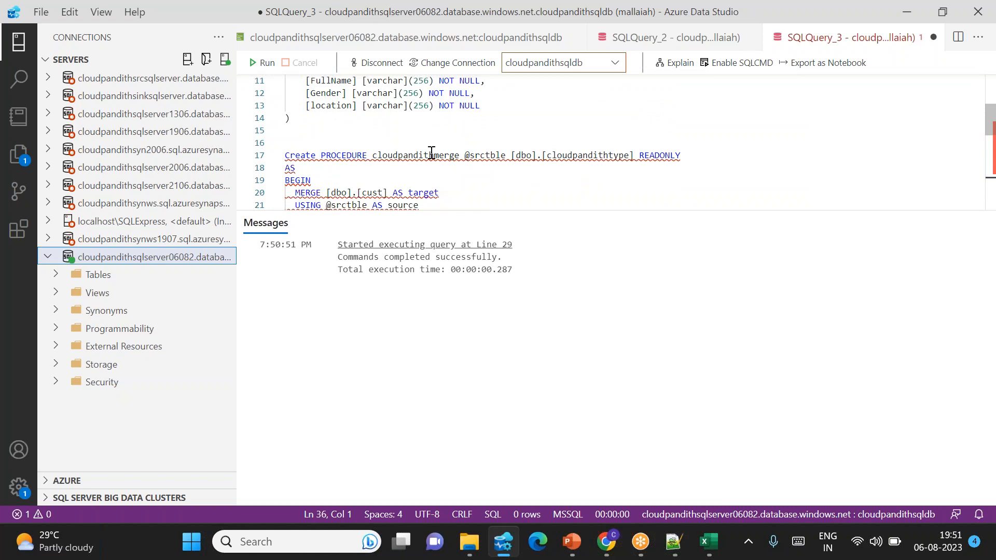
double_click(431, 154)
scroll(431, 152, up, 4)
scroll(432, 153, down, 2)
scroll(429, 154, up, 2)
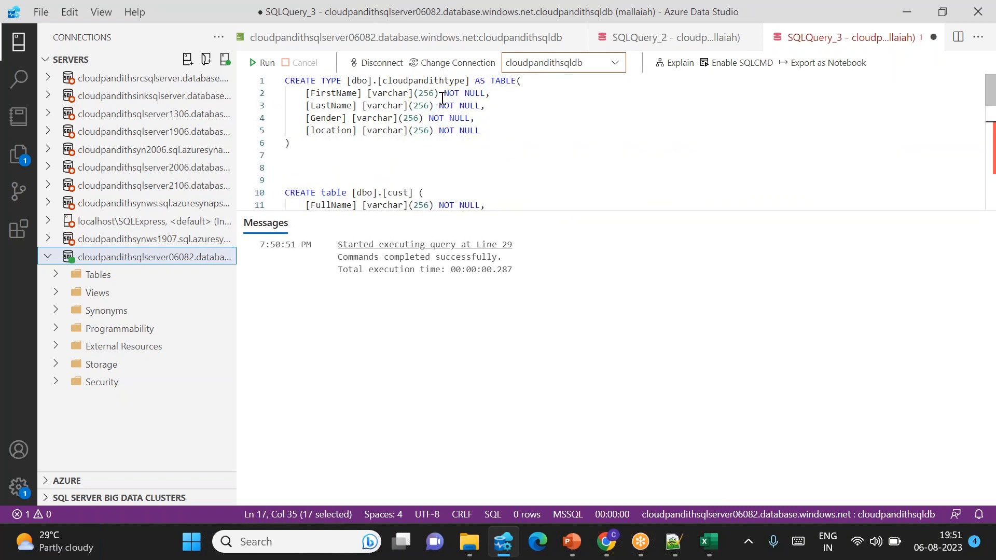
Step: Switch to the Azure portal in Chrome and open the containers list of the cloudpandithdevblob storage account
double_click(423, 82)
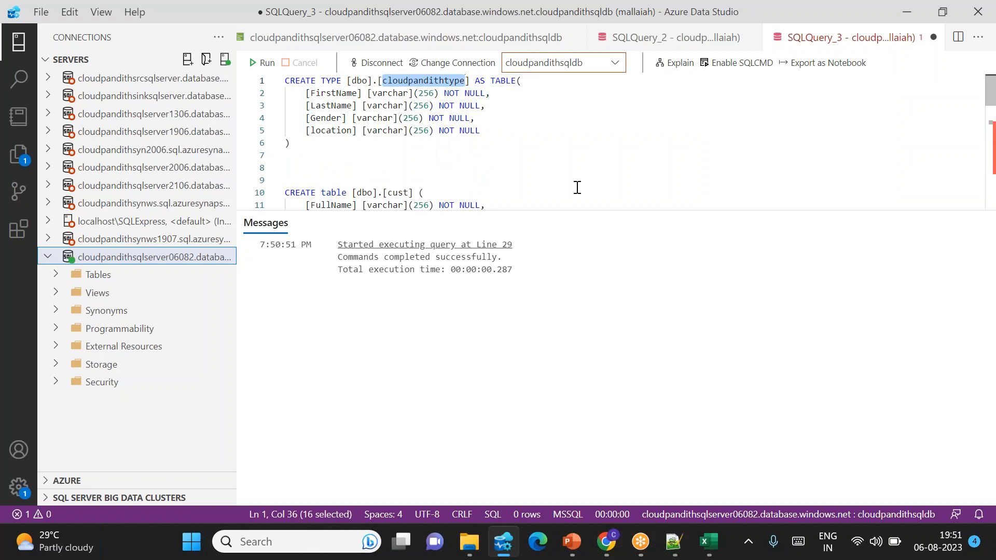
mouse_move(605, 554)
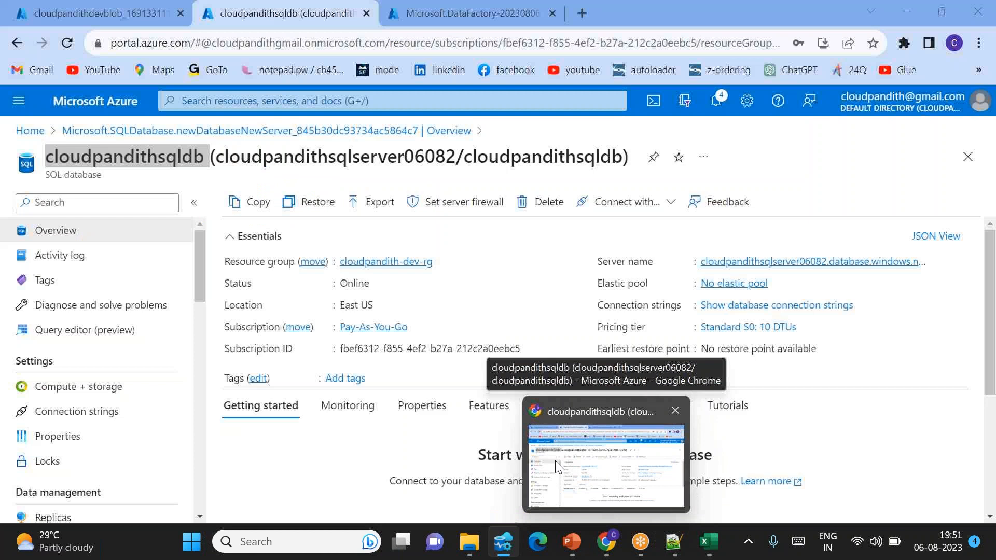
click(555, 461)
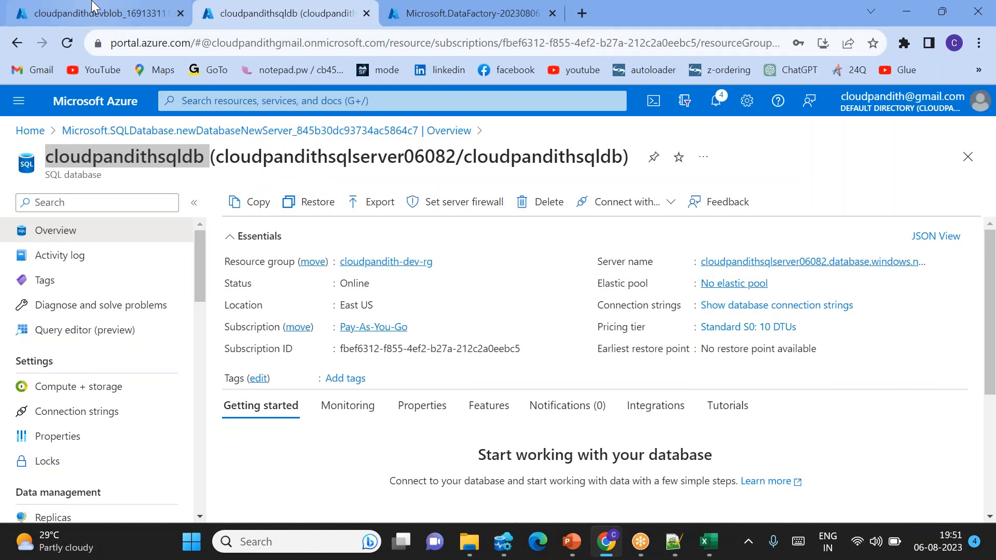
click(98, 13)
click(303, 388)
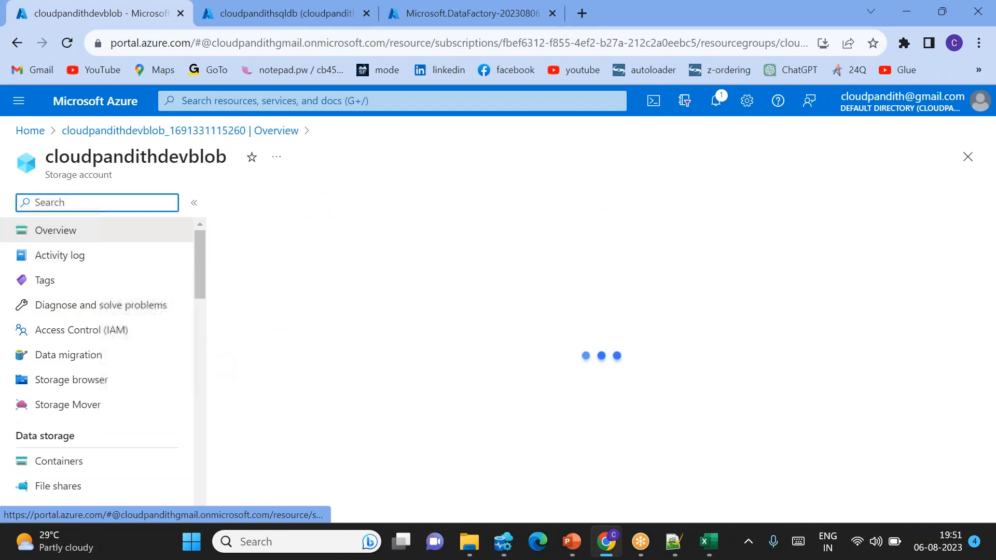
click(72, 484)
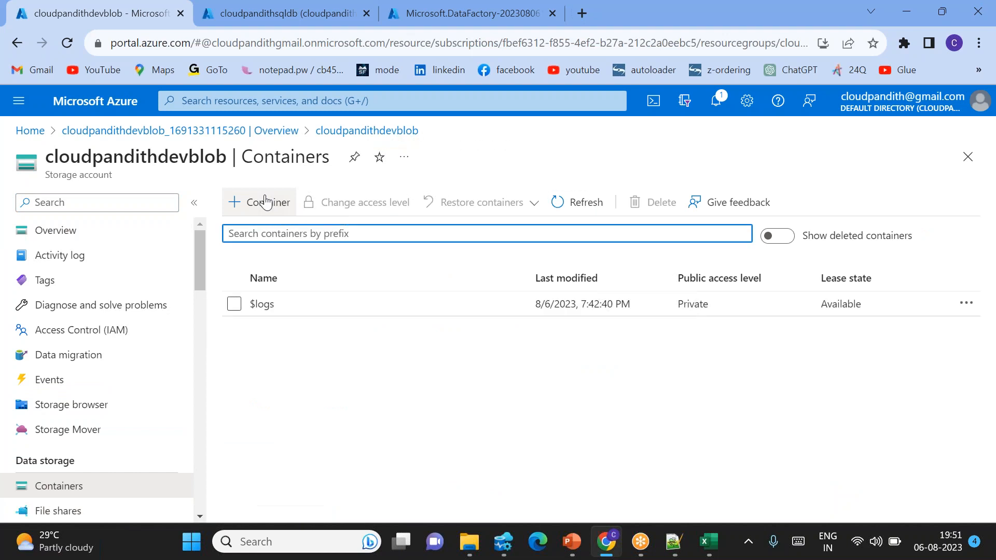
Step: Create a private container named global in the storage account and open it
click(265, 201)
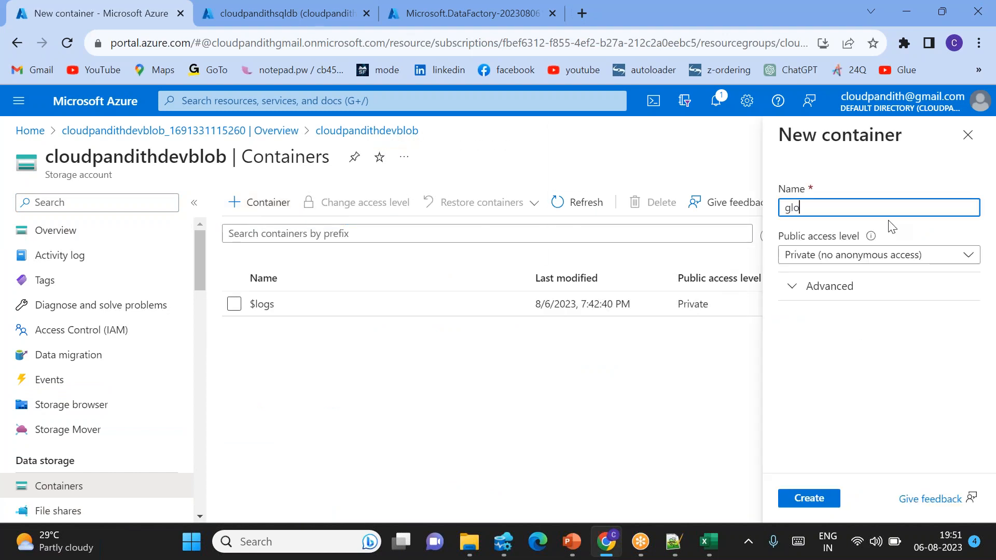
key(Return)
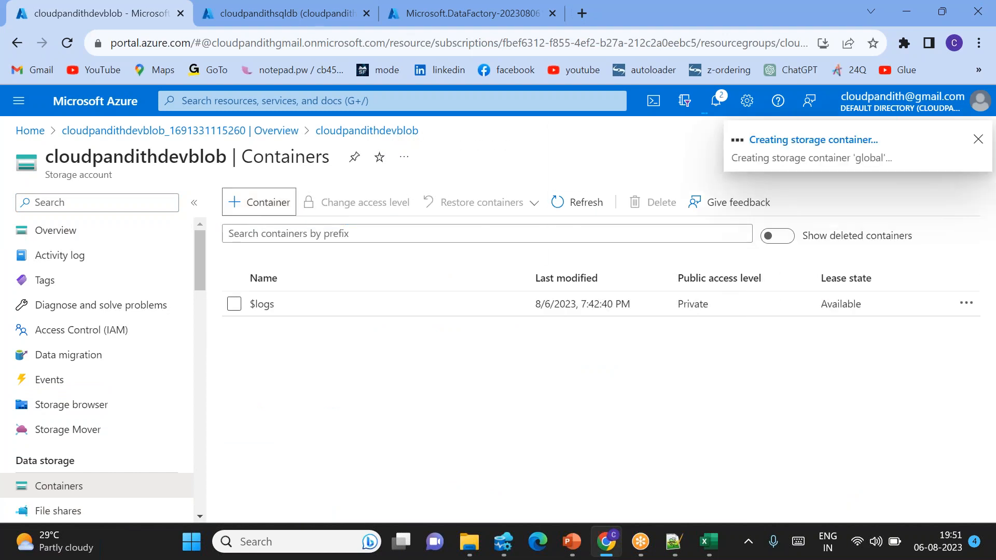
click(265, 334)
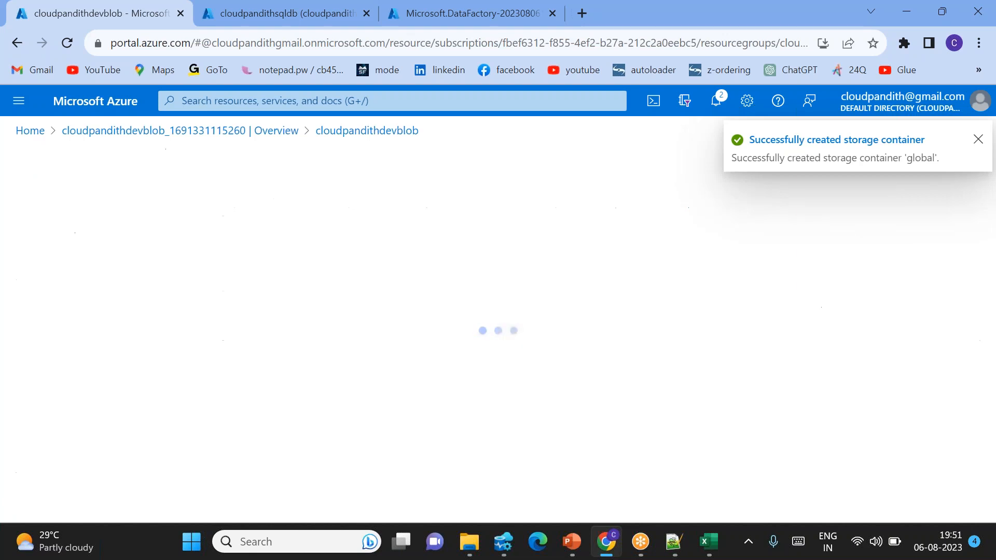
Step: Start a blob upload in the global container and choose realdata.csv from the Desktop
click(259, 204)
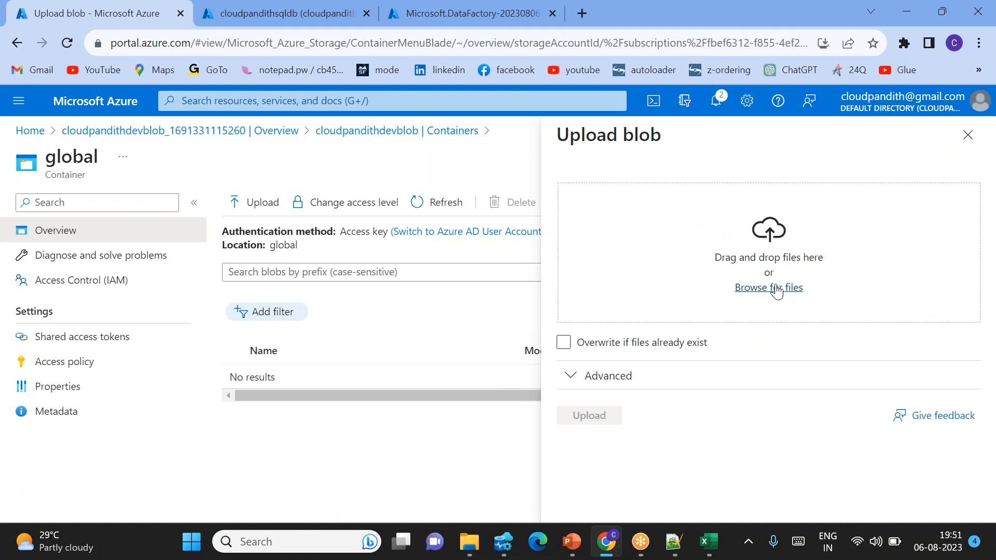
click(769, 287)
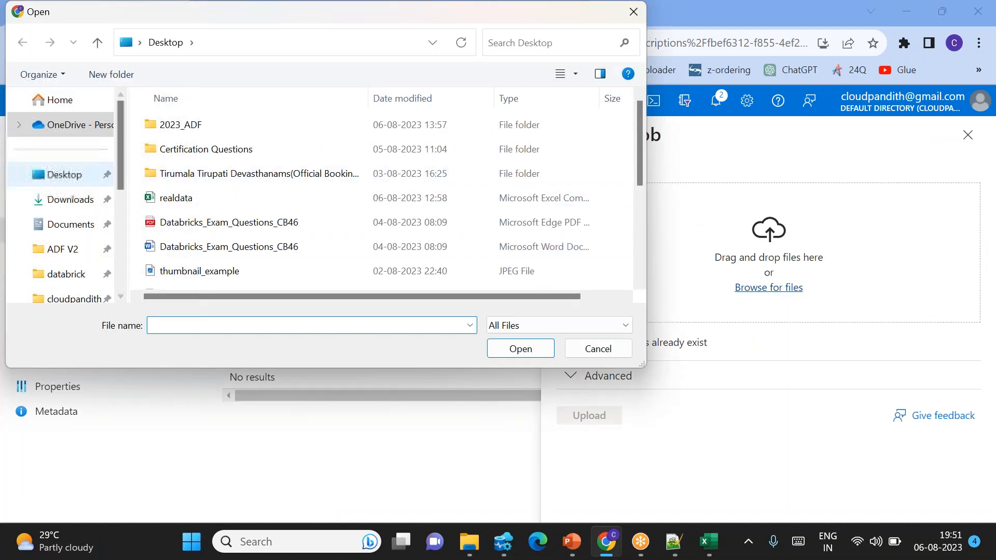
click(180, 325)
text(rea)
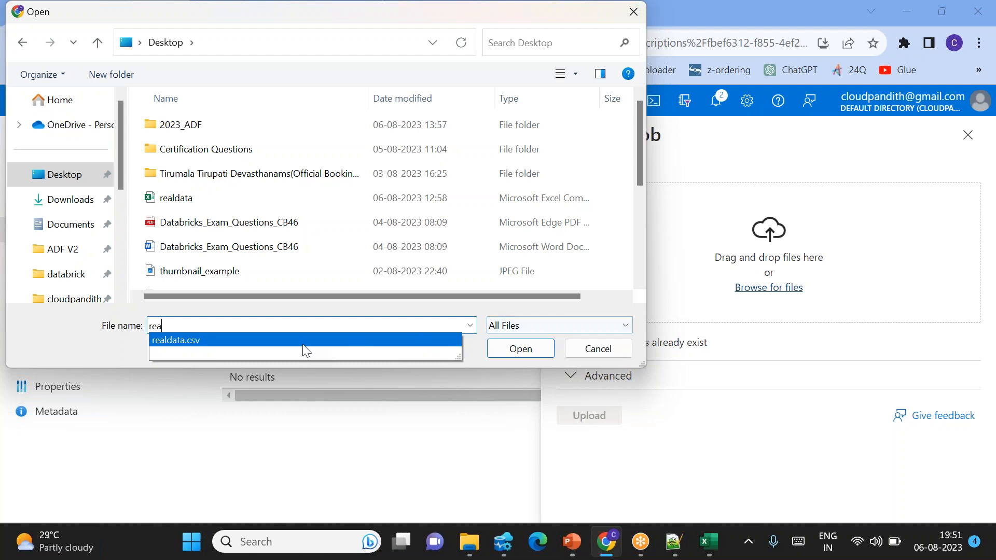
click(335, 345)
click(521, 348)
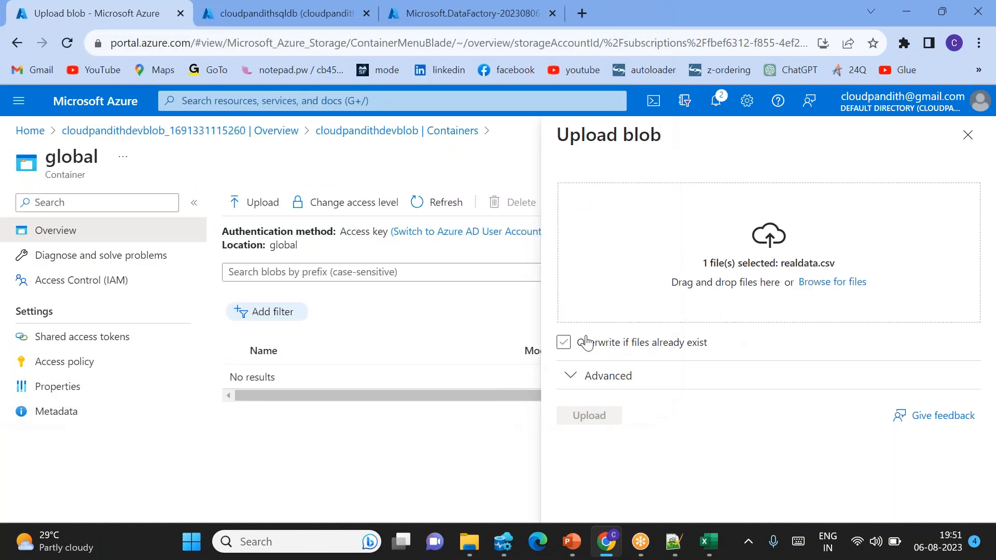
Step: Upload realdata.csv into a folder named cust and open that folder in the container
click(584, 377)
scroll(699, 414, down, 5)
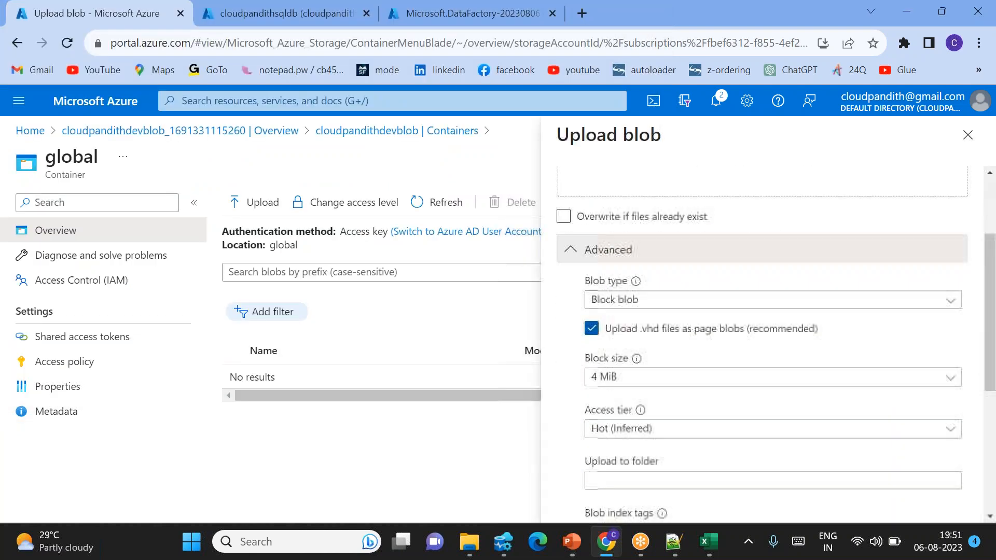
click(607, 346)
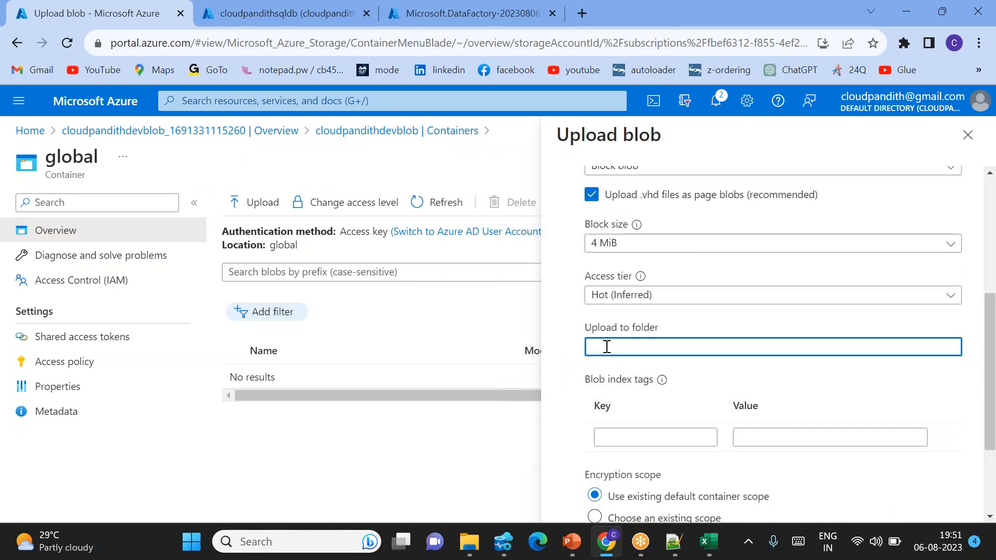
scroll(739, 393, down, 3)
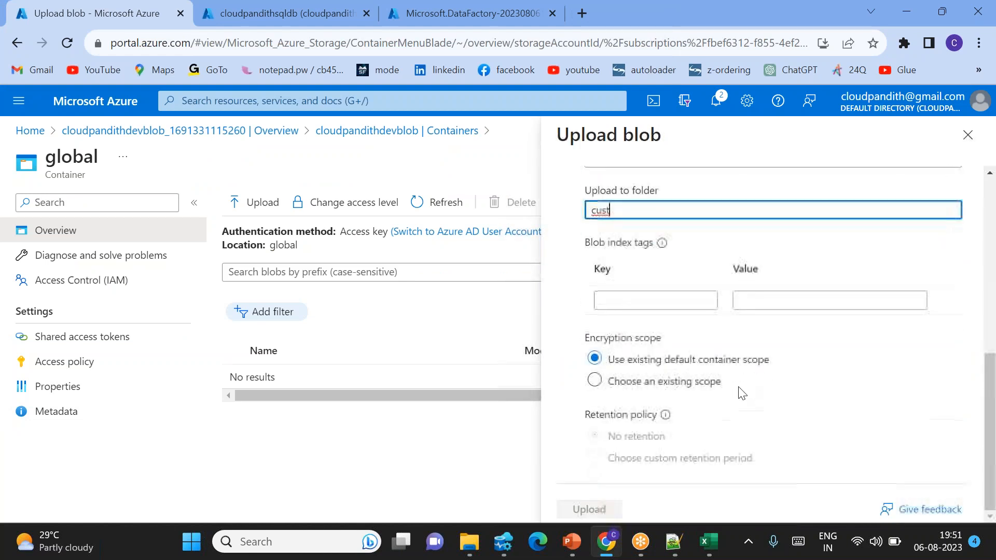
click(589, 509)
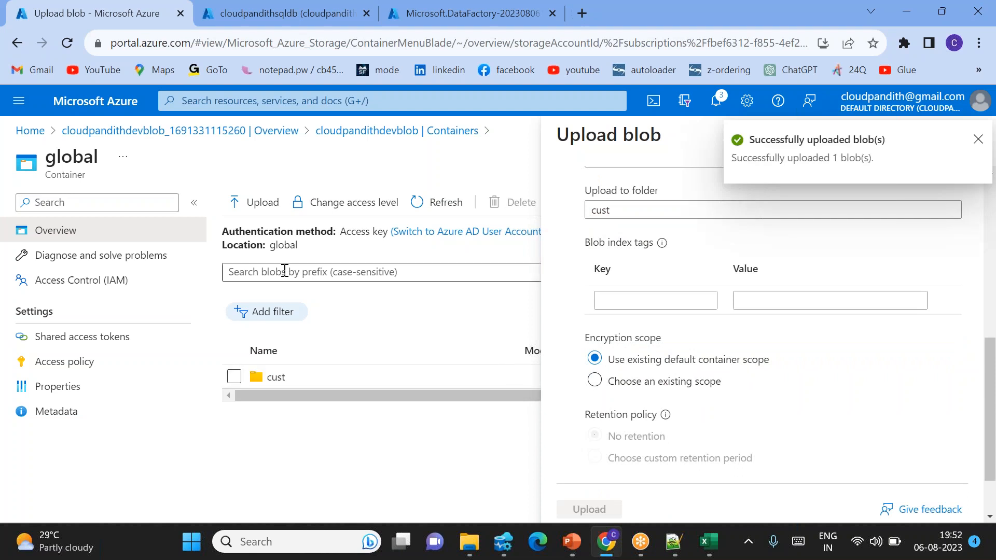
click(281, 379)
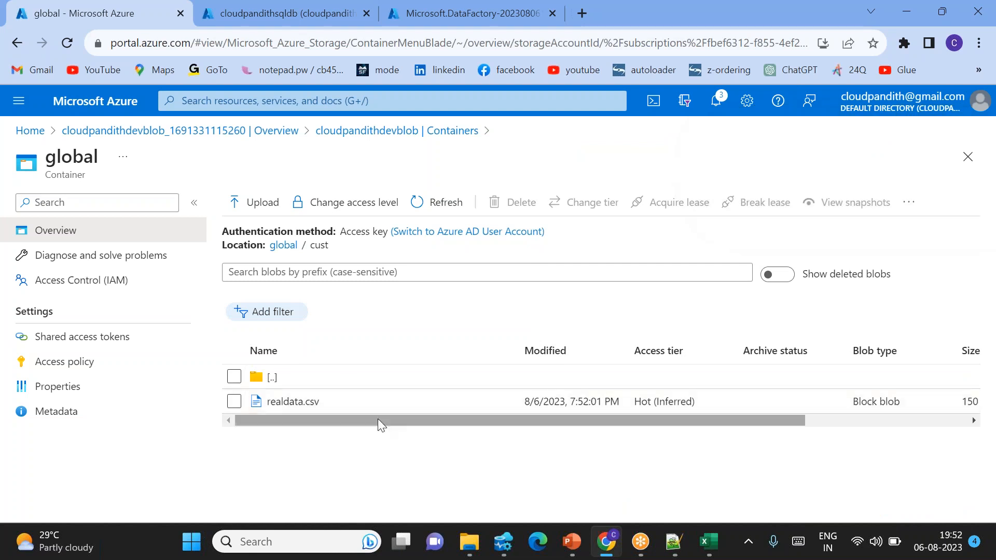
Step: Switch to Azure Data Studio and refresh and expand the Tables folder of the cloudpandithsqlserver06082 connection
click(285, 13)
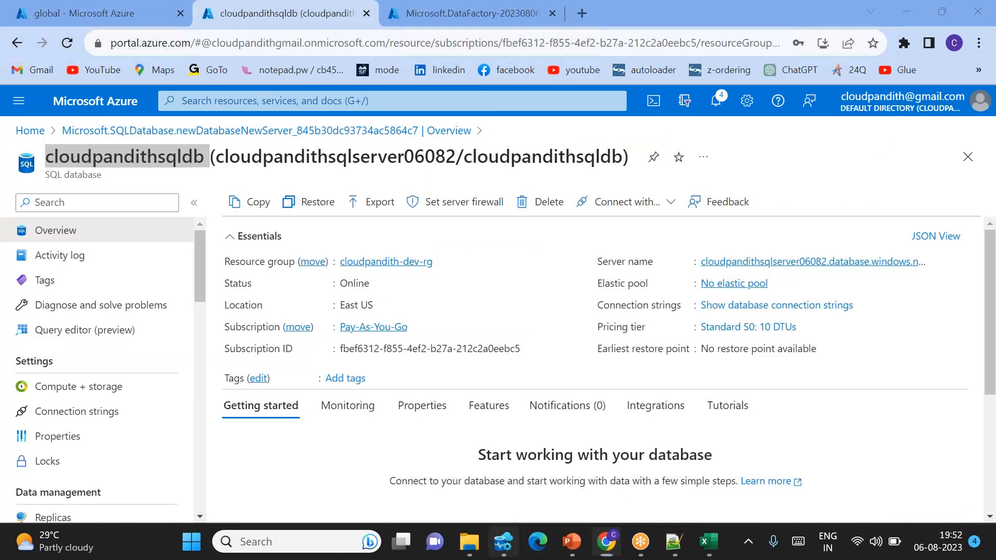
click(503, 542)
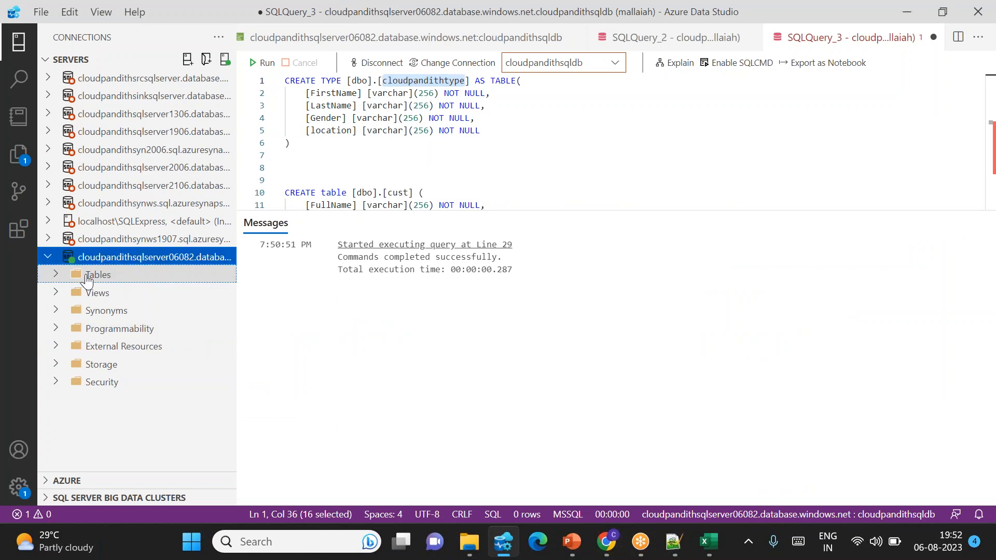
right_click(86, 280)
click(133, 327)
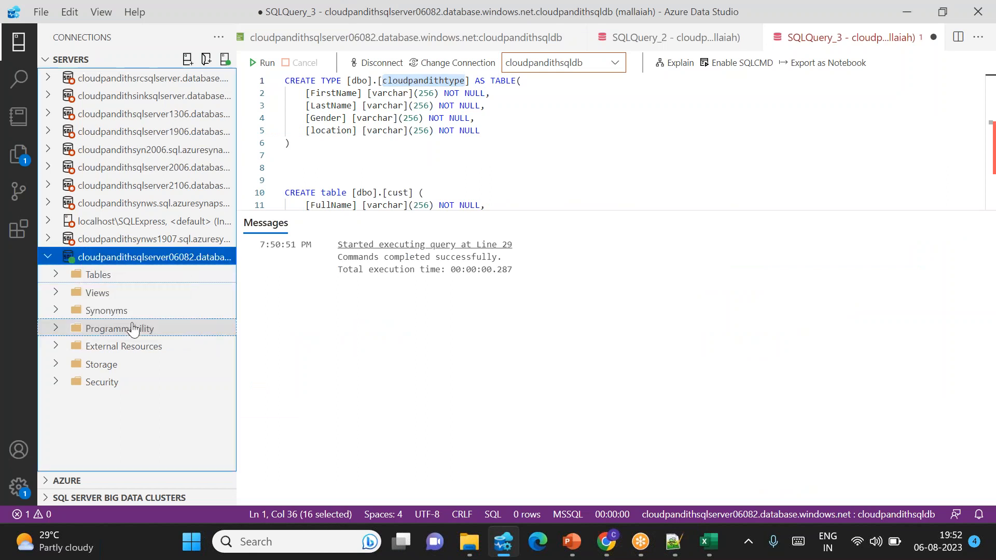
click(55, 278)
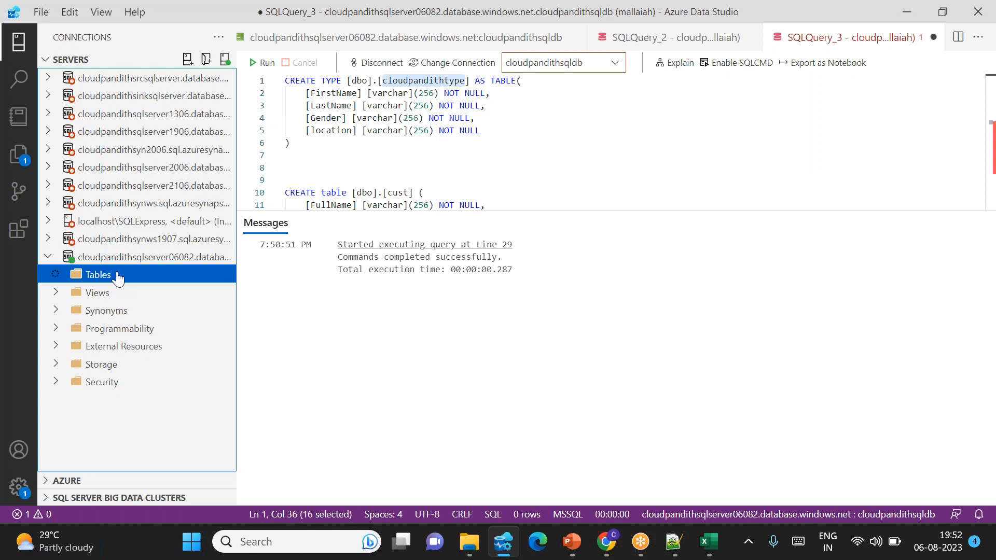
Step: Review the cust table name and its FullName, Gender and location columns in the create table statement
double_click(404, 195)
scroll(397, 176, down, 2)
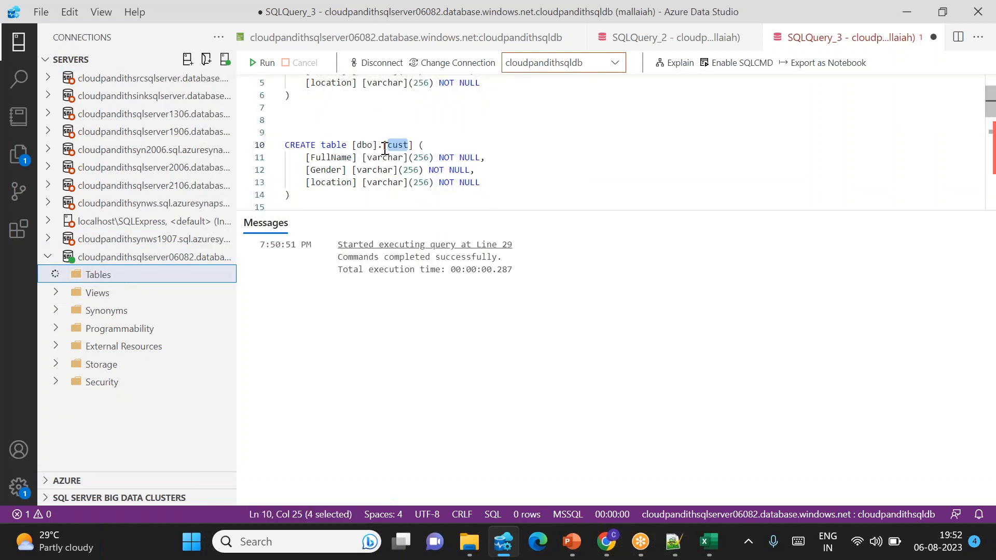
double_click(323, 159)
double_click(327, 170)
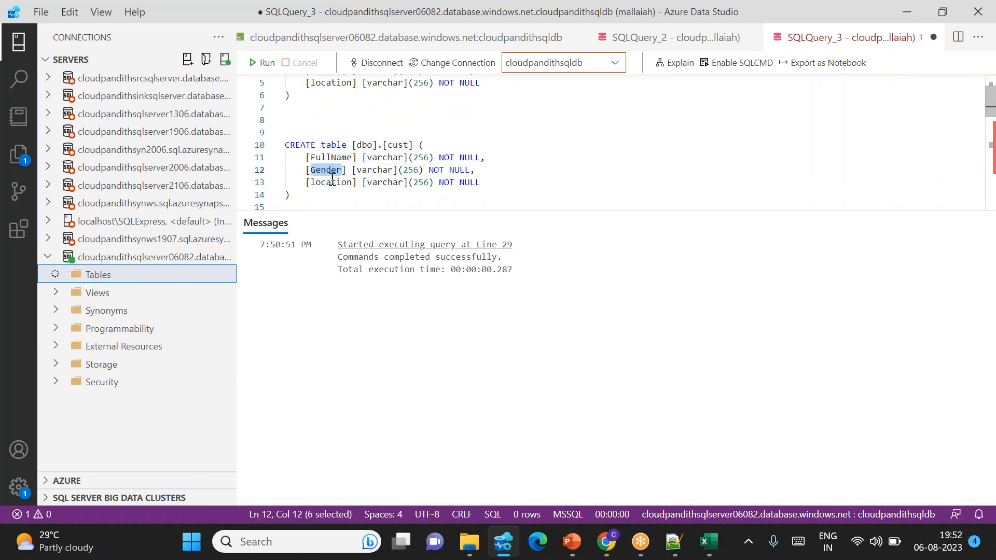
double_click(332, 184)
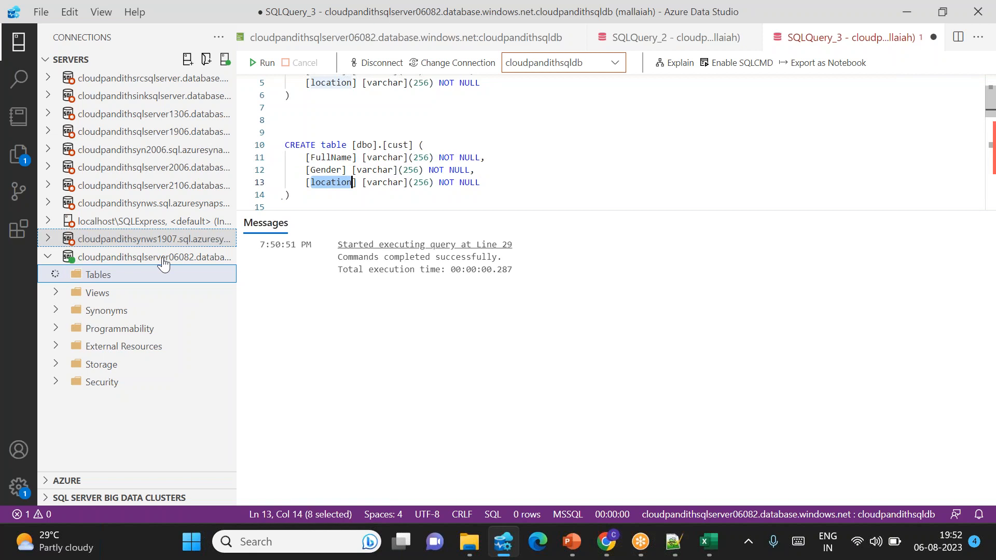
Step: Refresh the cloudpandithsqlserver06082 Tables folder again and check it for the dbo.cust and dbo.pipeline_logs tables
click(96, 276)
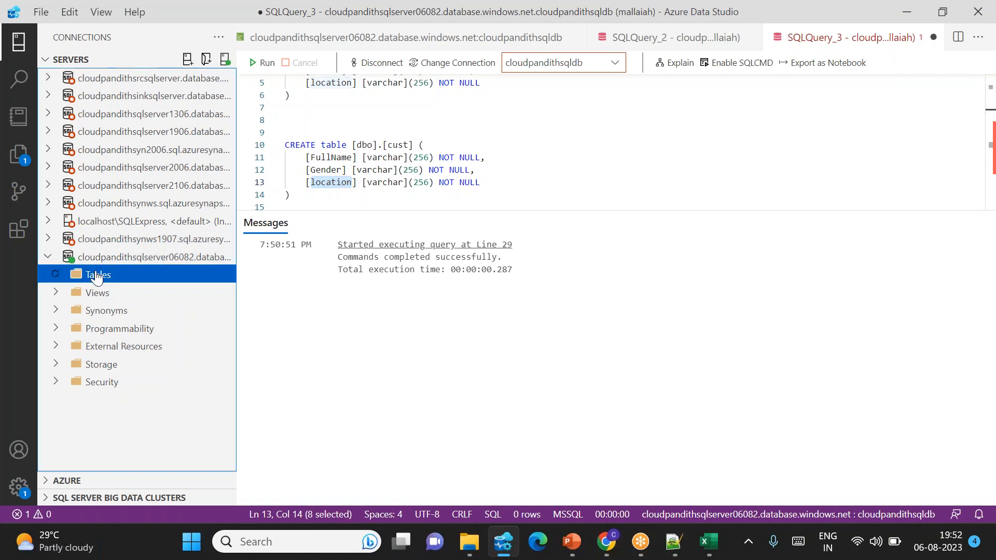
right_click(96, 276)
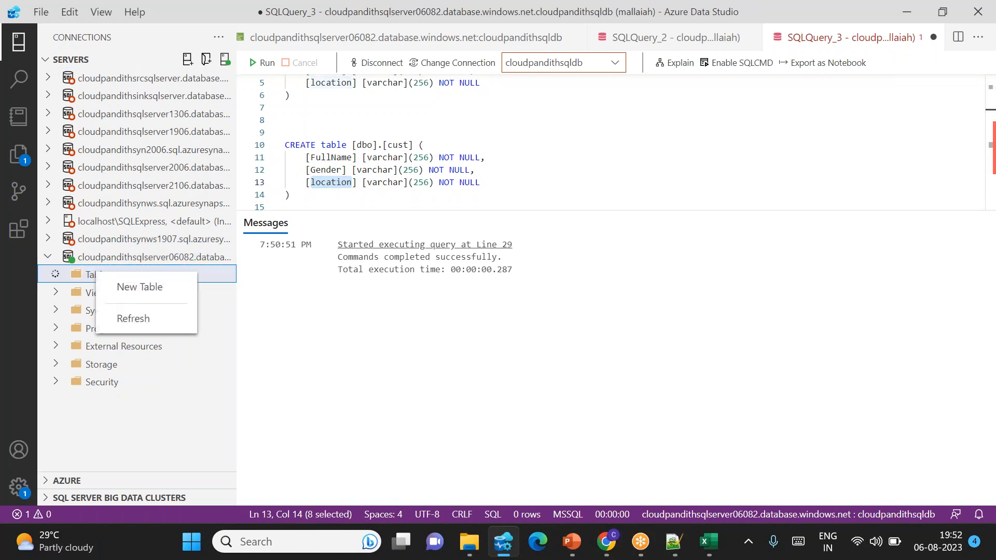
click(124, 321)
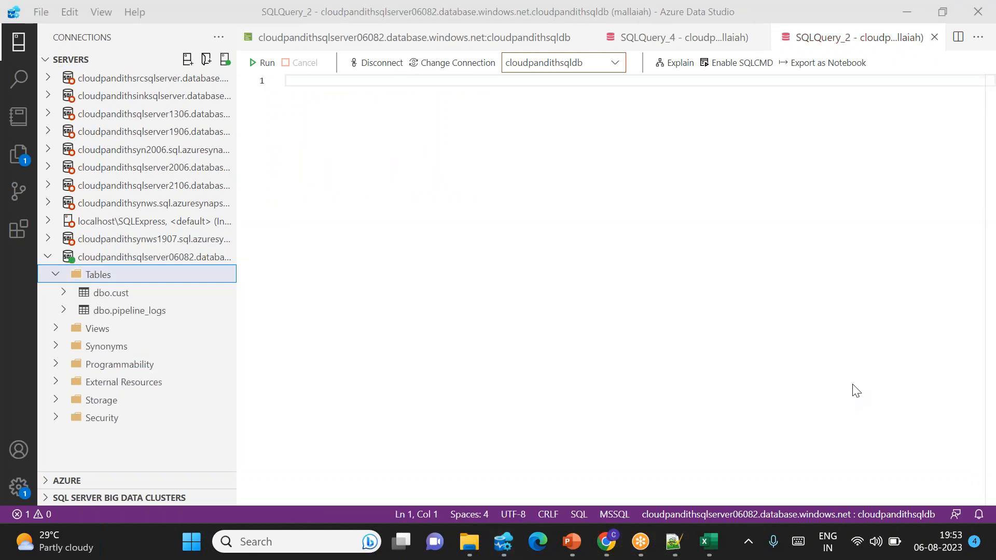
click(856, 391)
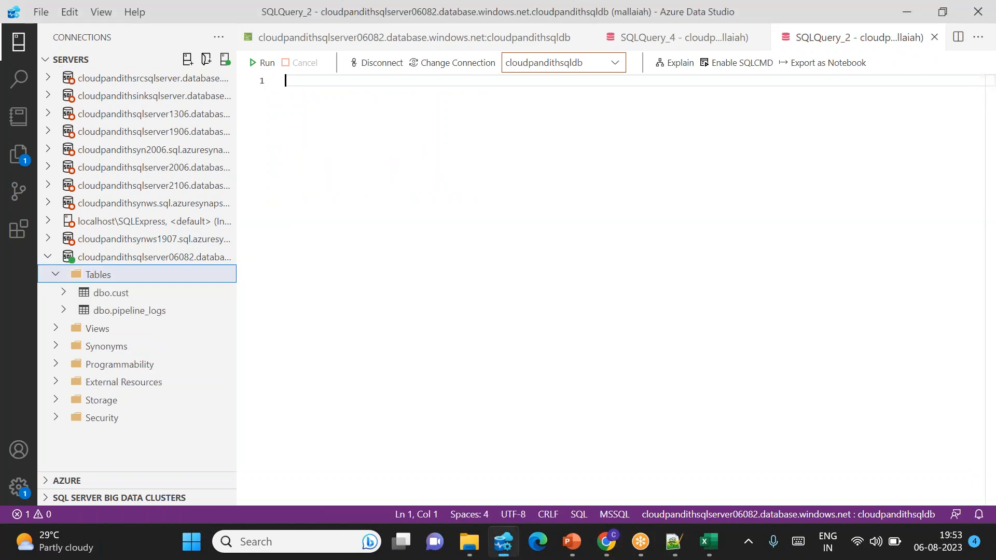
click(136, 313)
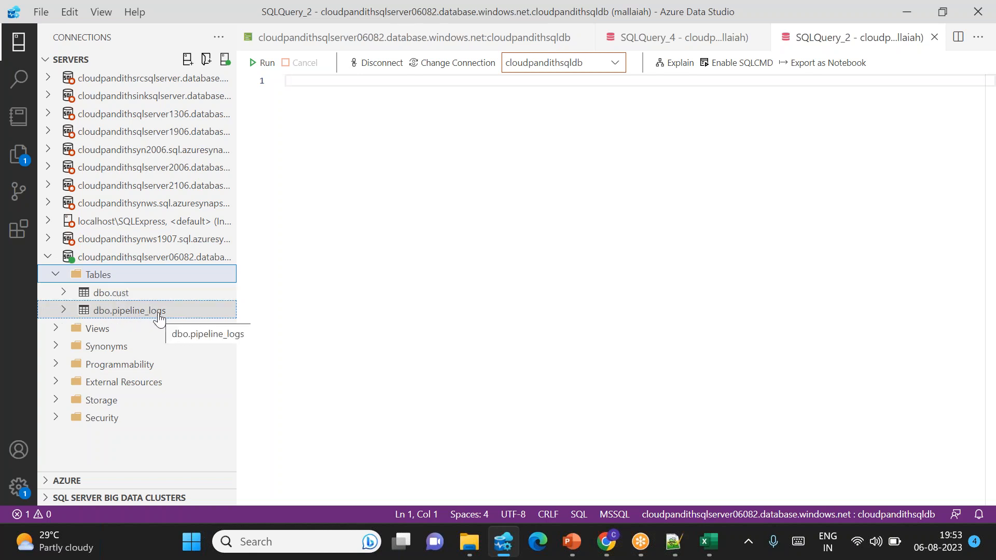
click(368, 275)
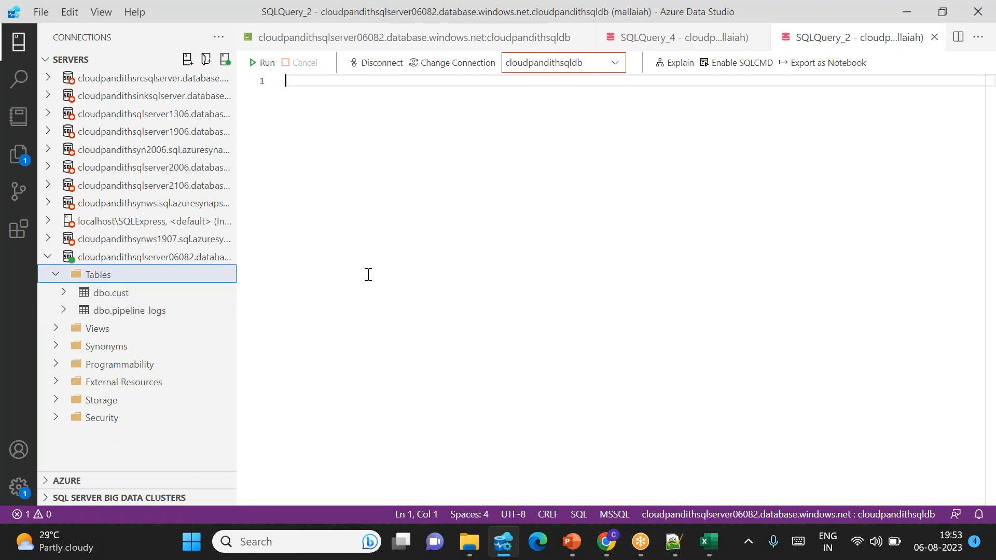
Step: Switch to the Azure portal in Chrome, open the deployed cloudpandithadf06082 data factory and launch Azure Data Factory Studio
mouse_move(606, 541)
click(602, 504)
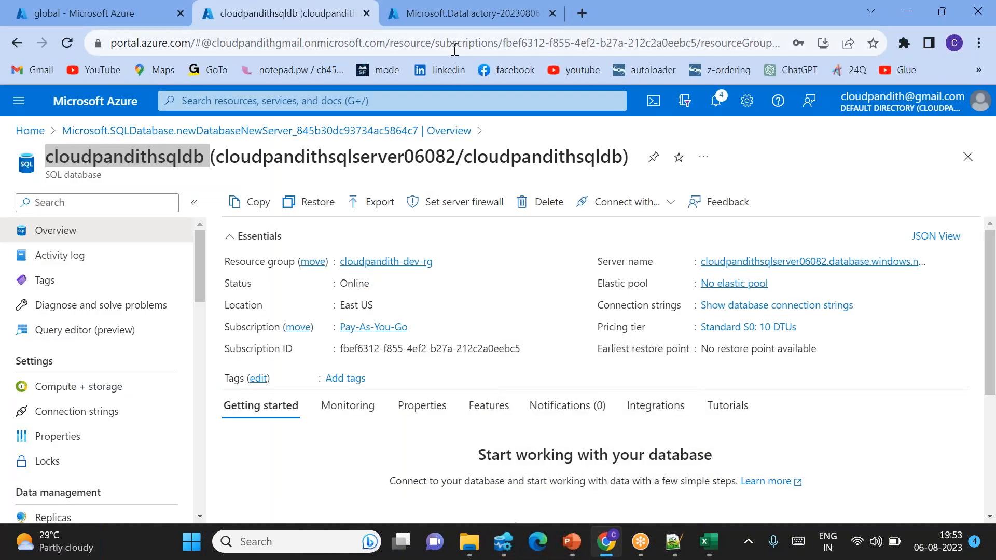
click(421, 20)
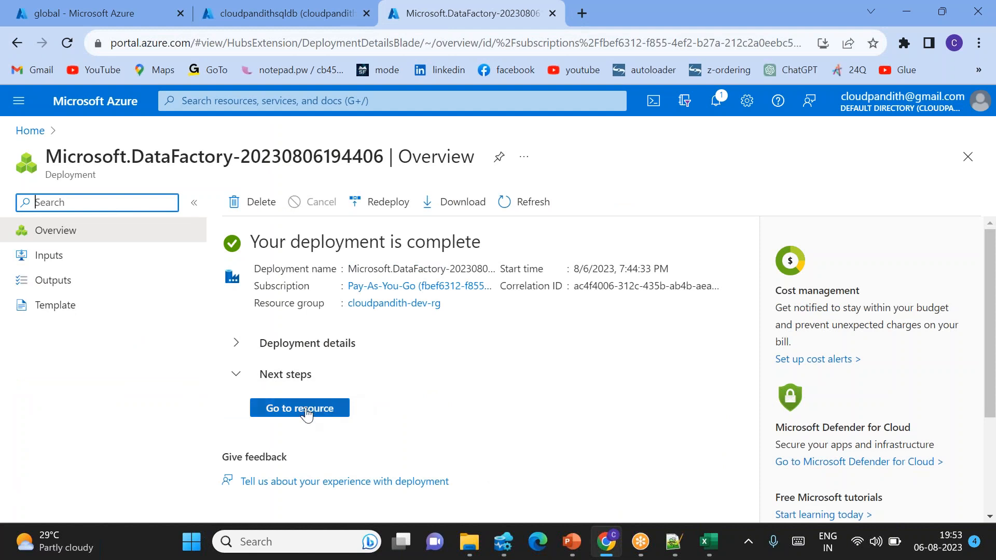
click(306, 409)
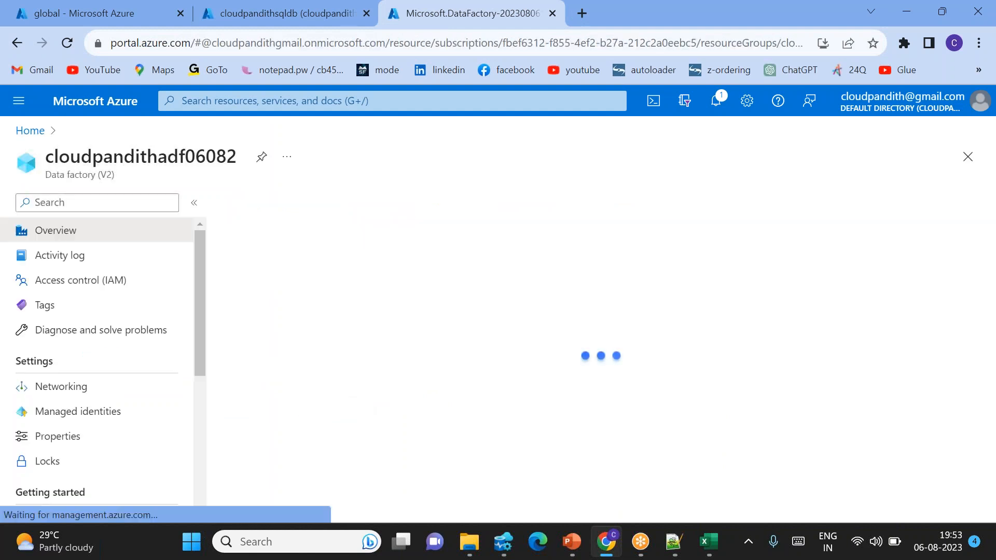
scroll(482, 431, down, 2)
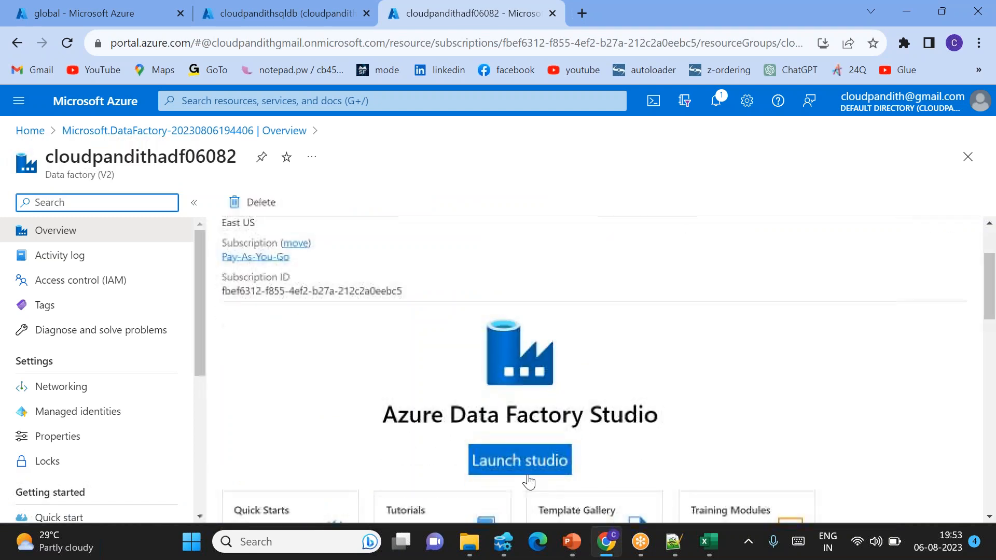
click(517, 467)
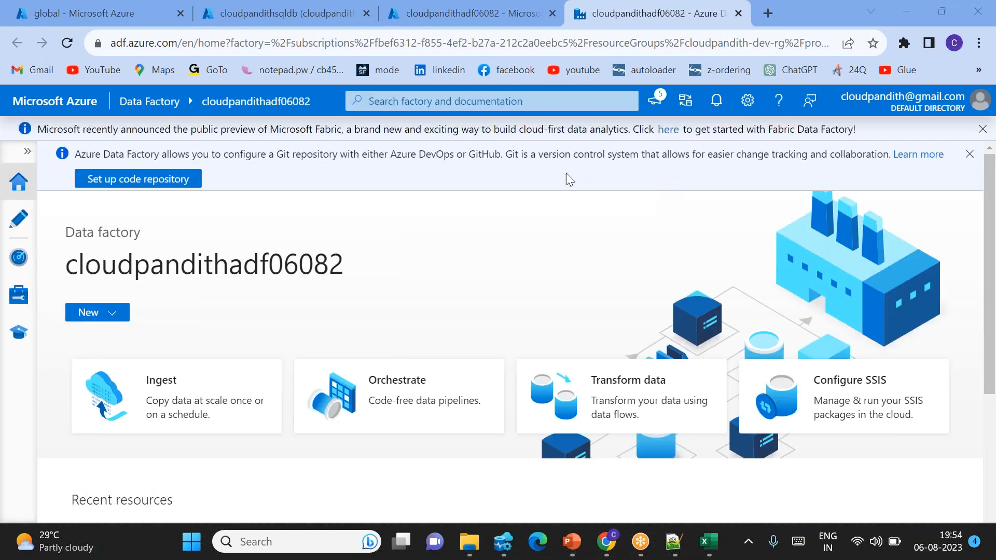
Step: Open the factory's linked services management page and start a new linked service for Azure Blob Storage
click(19, 296)
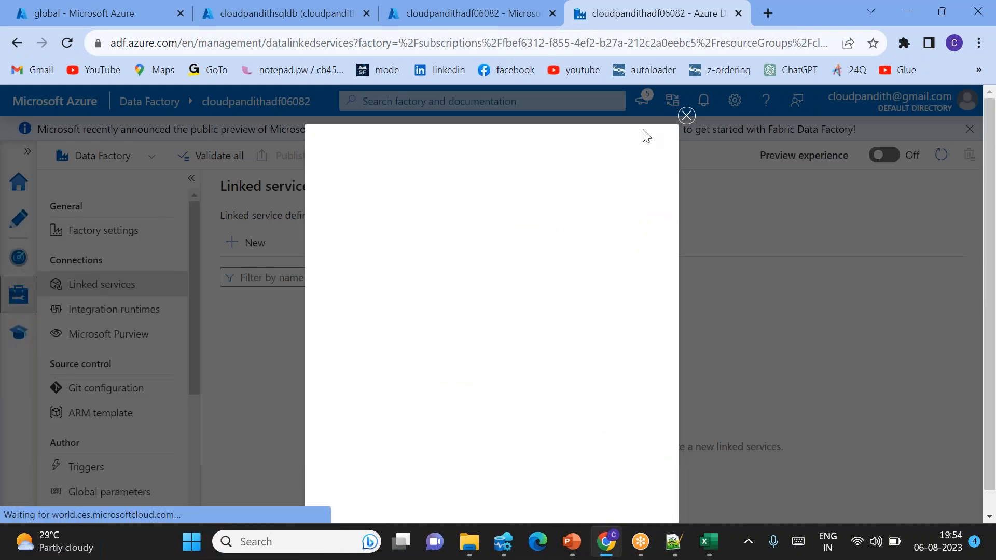
click(684, 117)
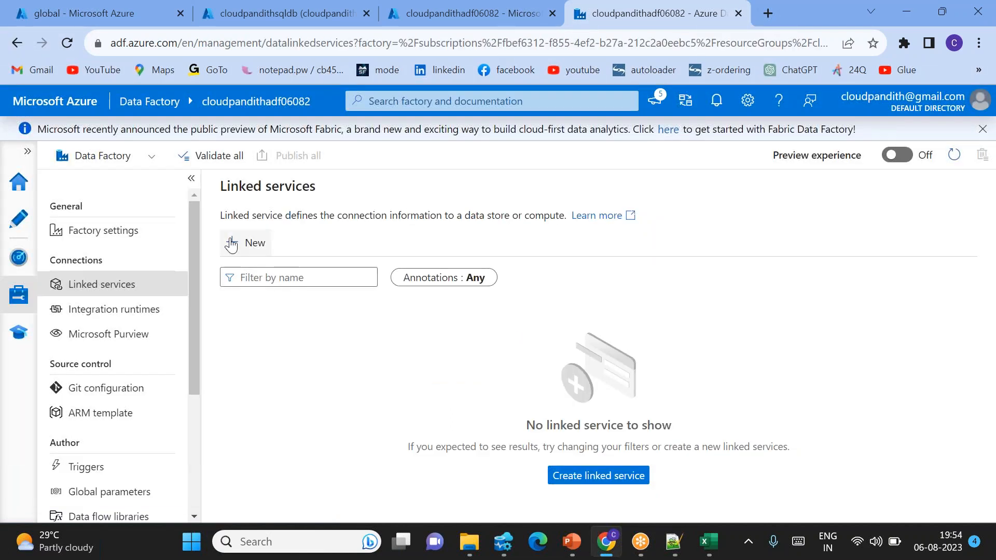
click(246, 244)
click(563, 196)
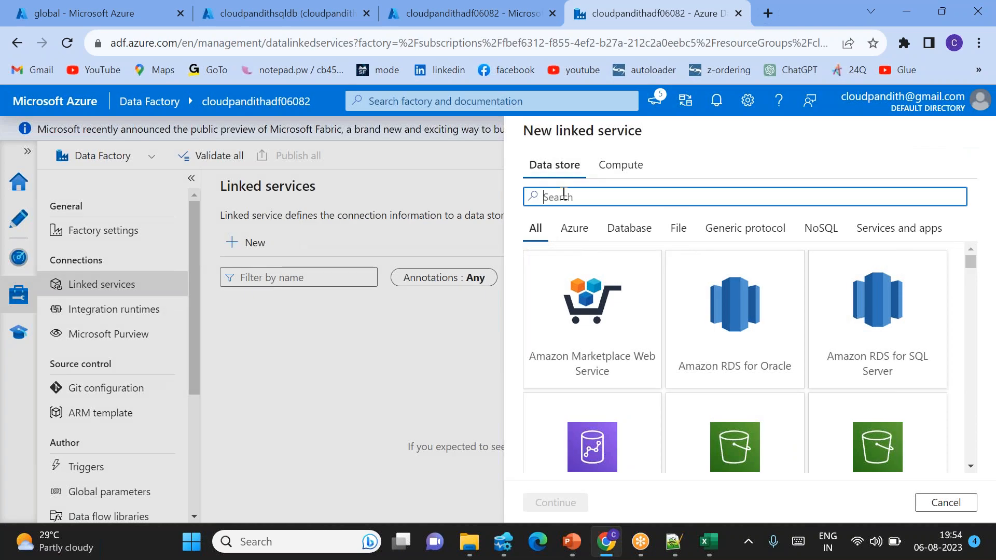
text(blob)
double_click(574, 304)
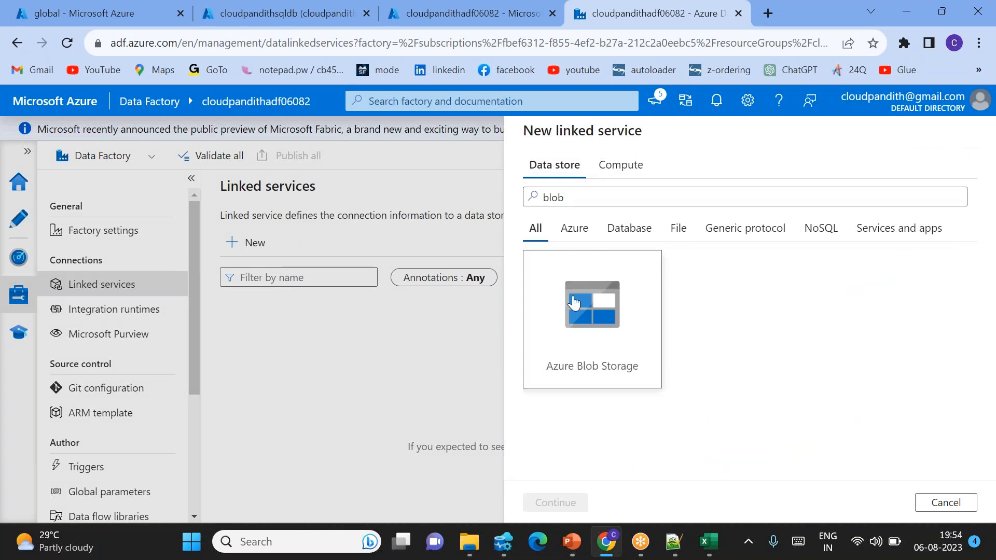
Step: Name the linked service LS_BlOB and select the second Pay-As-You-Go subscription with the cloudpandithdevblob storage account
drag(619, 195, 444, 196)
key(BackSpace)
text(LS_BlOB)
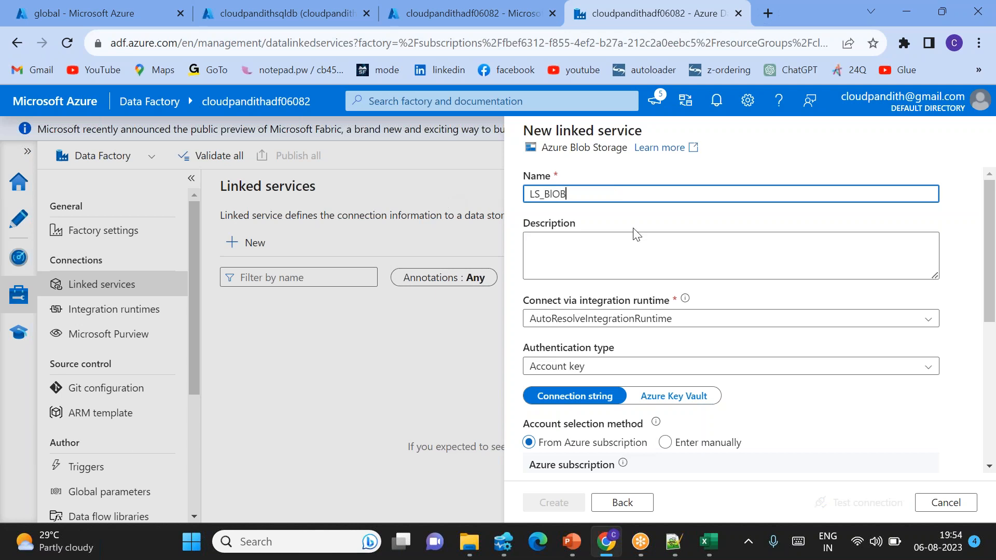
scroll(674, 318, down, 3)
click(559, 352)
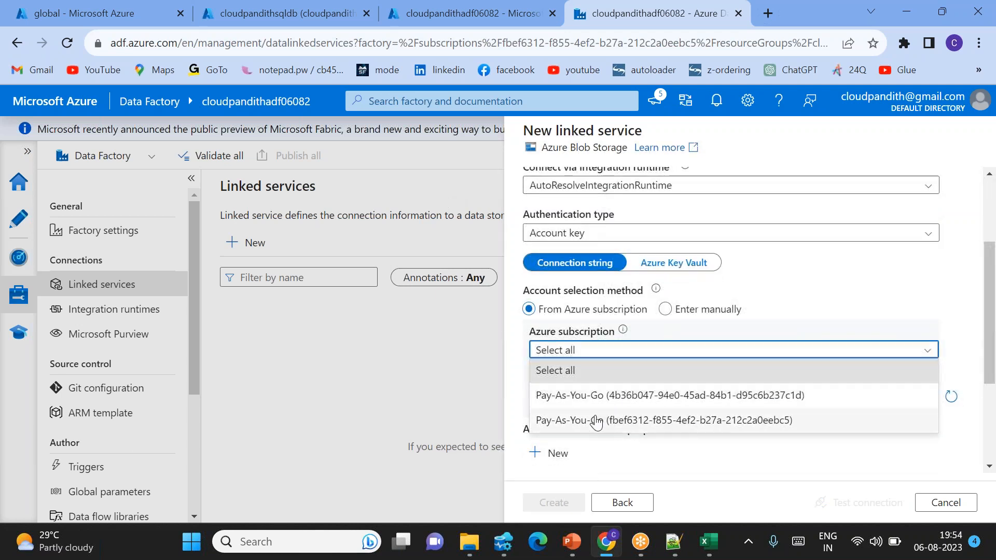
click(596, 419)
click(584, 397)
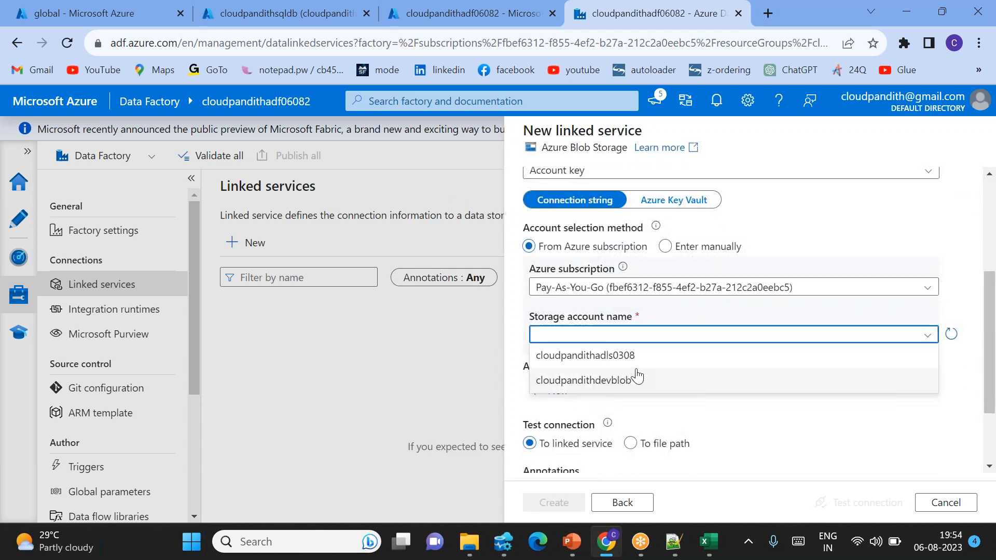
click(592, 380)
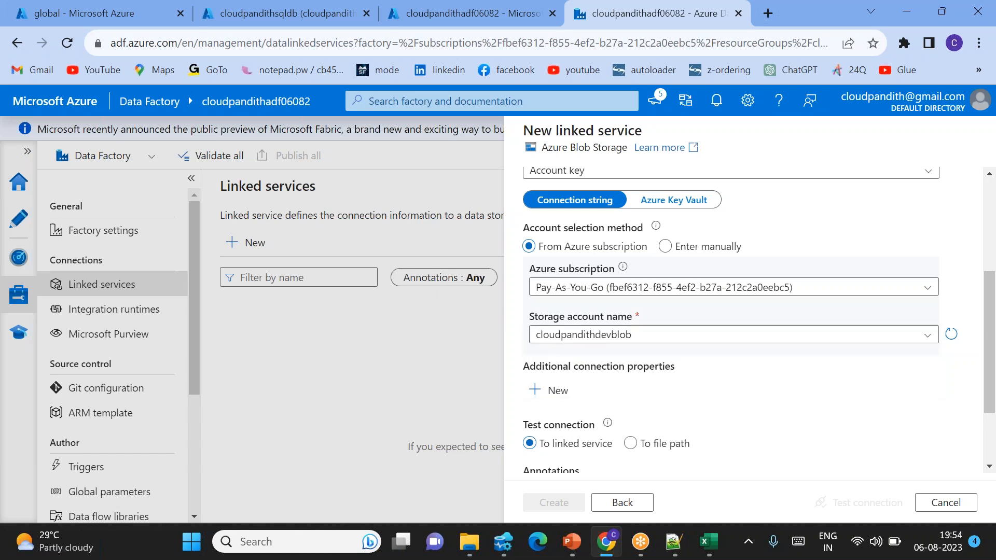
Step: Test the blob storage connection and create the linked service
scroll(711, 374, down, 1)
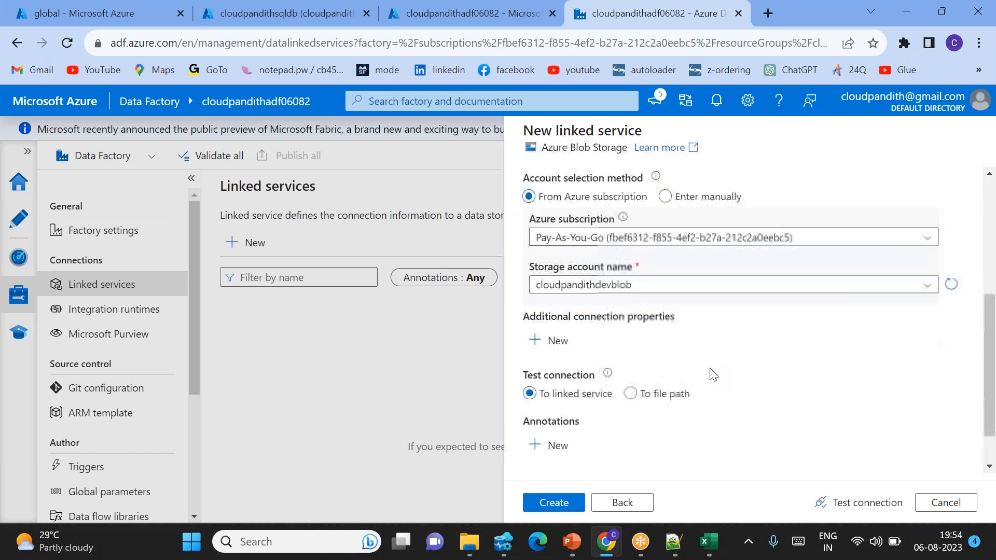
click(848, 499)
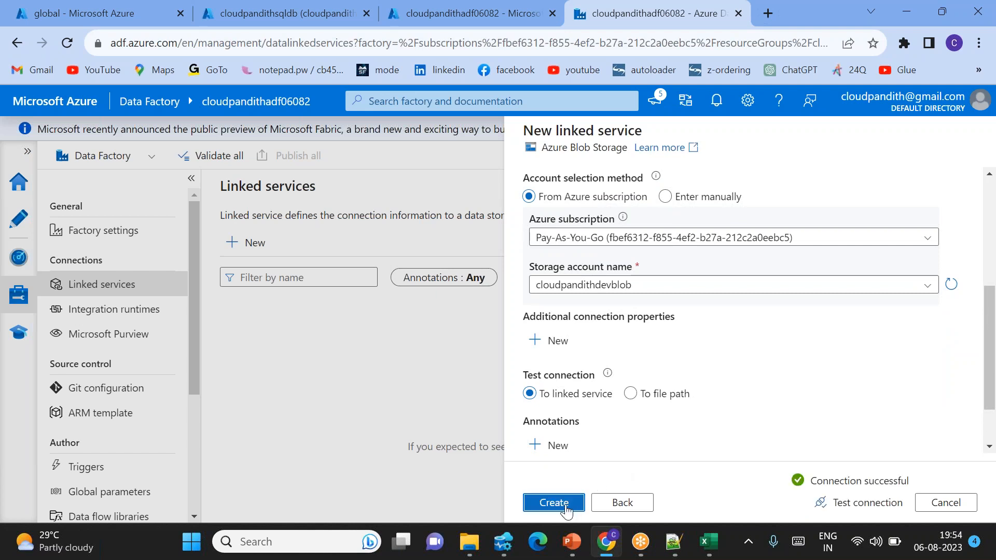
click(554, 503)
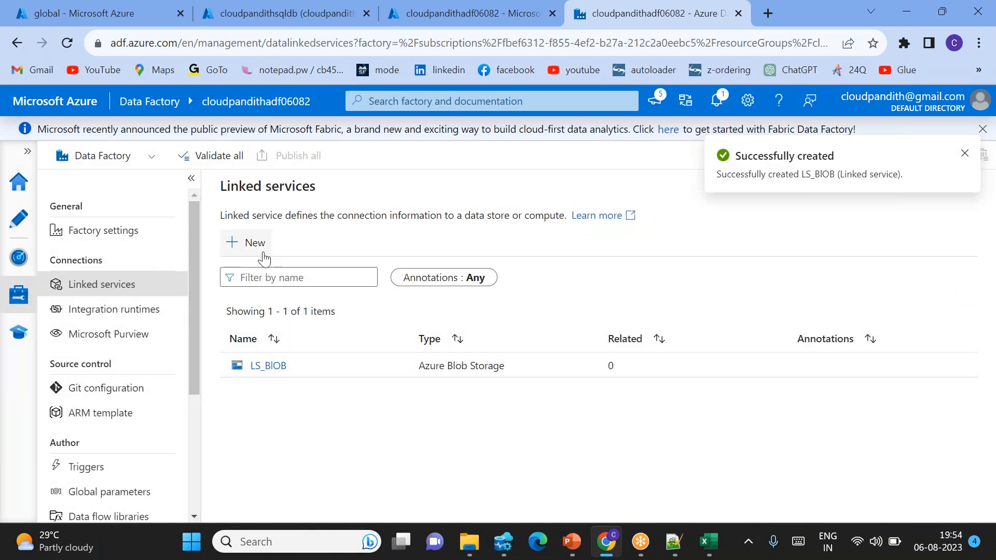
Step: Start a new Azure SQL Database linked service and name it LS_SQLDB
click(257, 246)
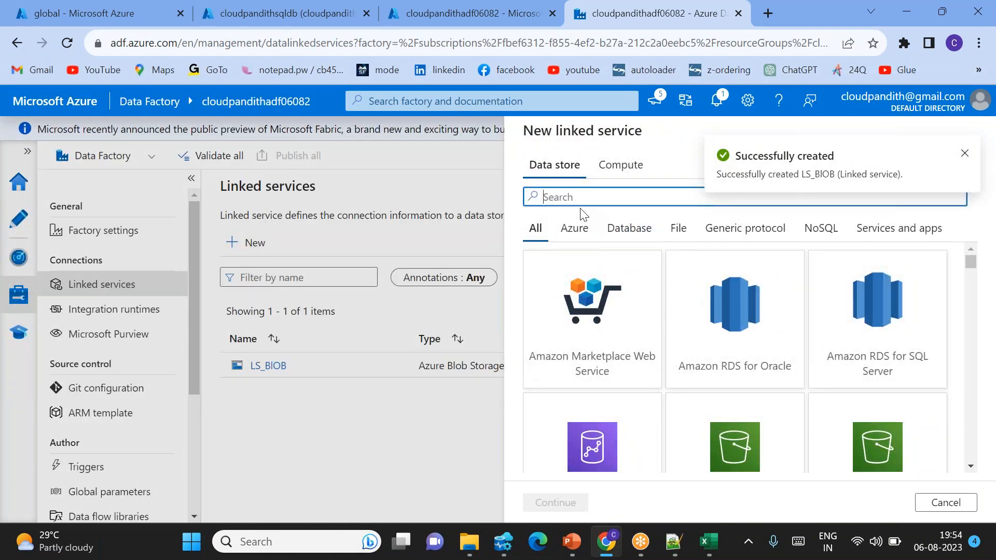
text(SQL DA)
double_click(587, 318)
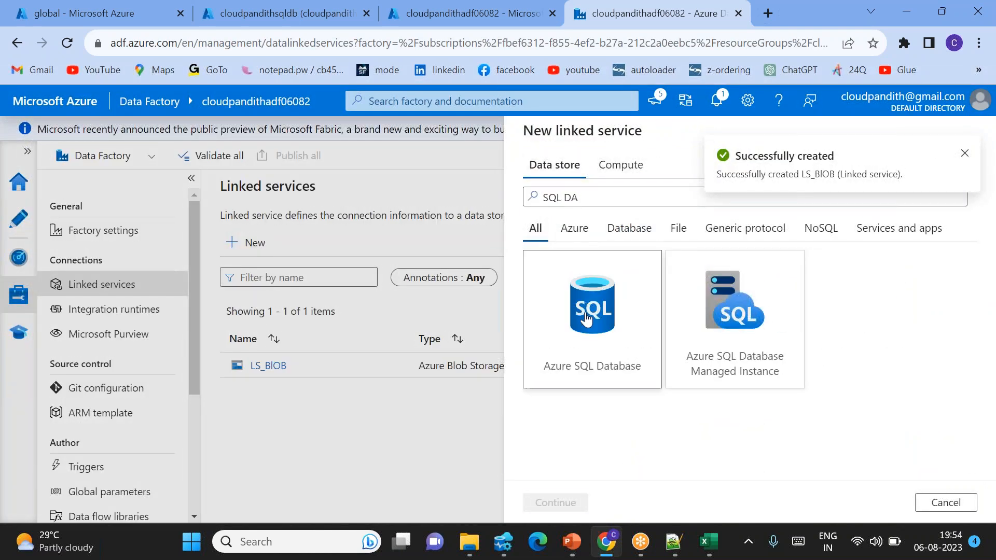
drag(672, 193, 465, 194)
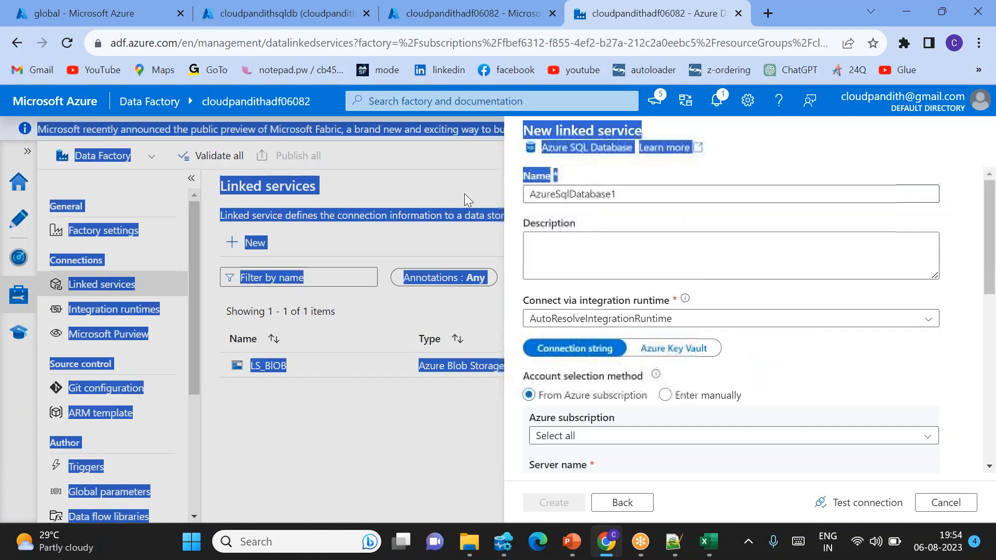
click(638, 200)
drag(638, 199, 529, 195)
key(BackSpace)
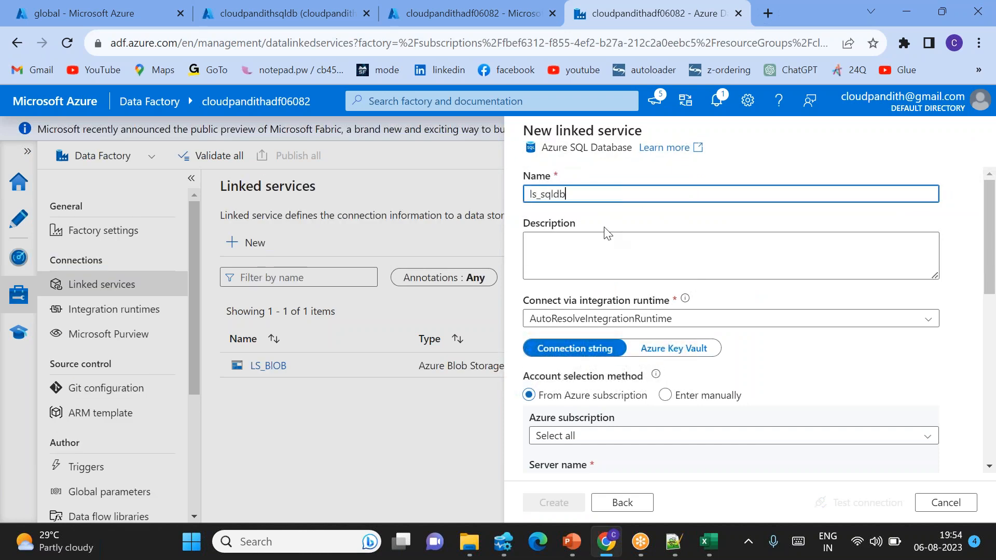
key(ctrl+a)
key(BackSpace)
Step: Select the second Pay-As-You-Go subscription, the cloudpandithsqlserver06082 server and the cloudpandithsqldb database for the SQL linked service
scroll(599, 321, down, 2)
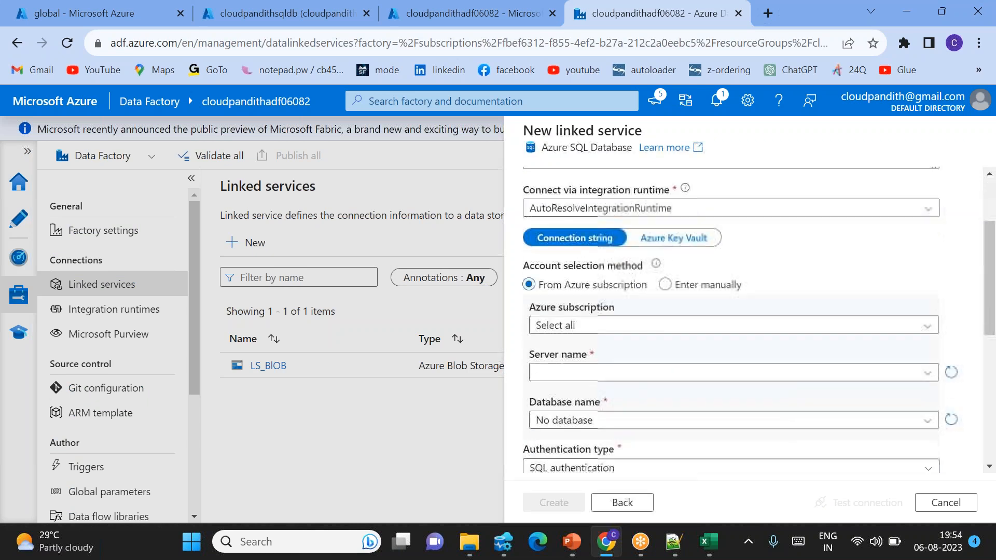
click(600, 320)
click(591, 387)
scroll(597, 311, down, 2)
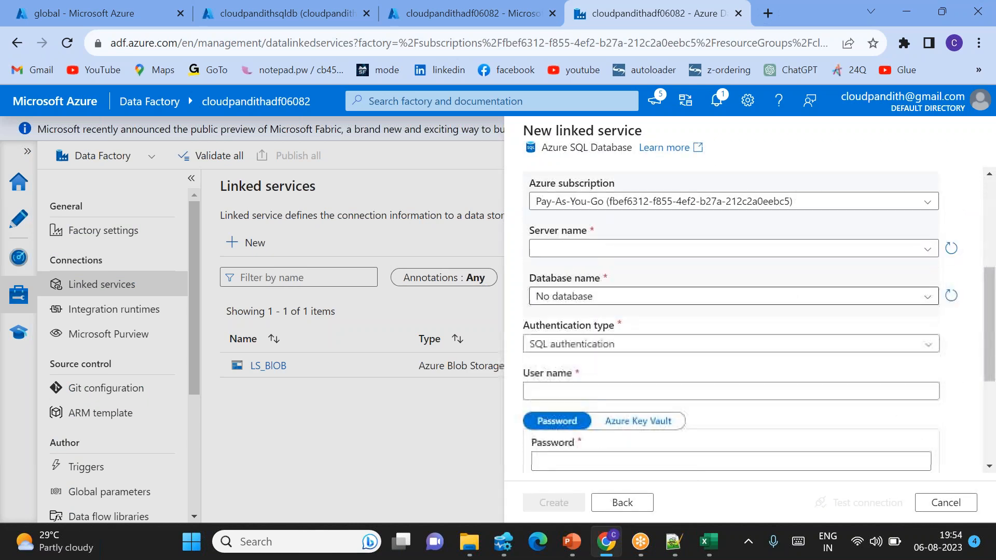
click(580, 250)
click(636, 274)
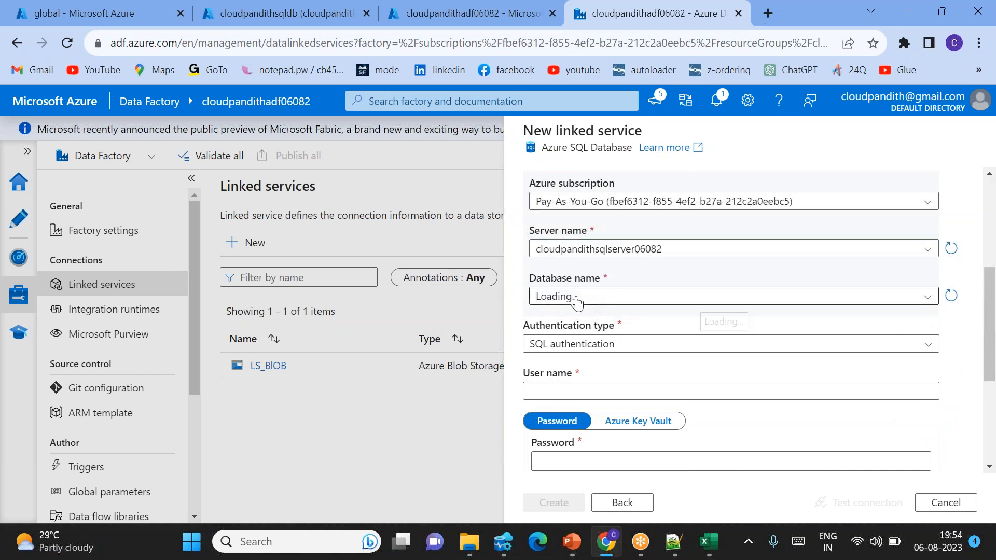
click(601, 298)
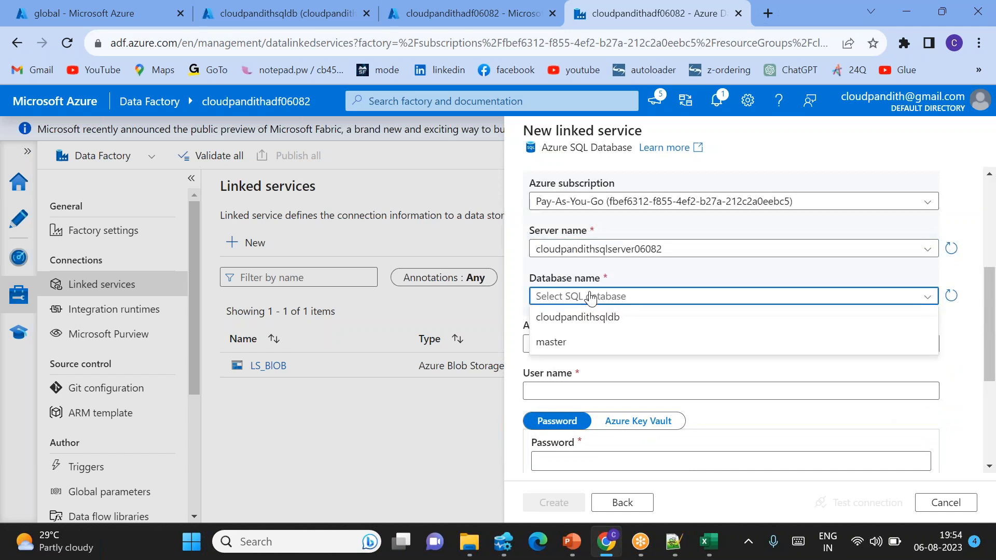
click(587, 323)
Step: Enter the SQL authentication user name and password, test the connection and create the SQL database linked service
scroll(552, 289, down, 2)
click(552, 292)
text(m)
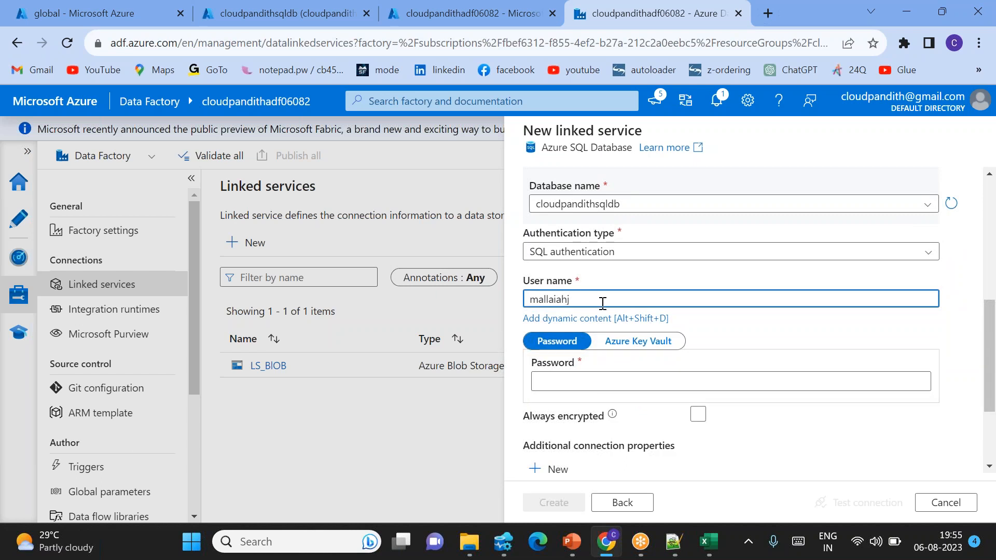
text(allaiah)
key(Tab)
text(•••)
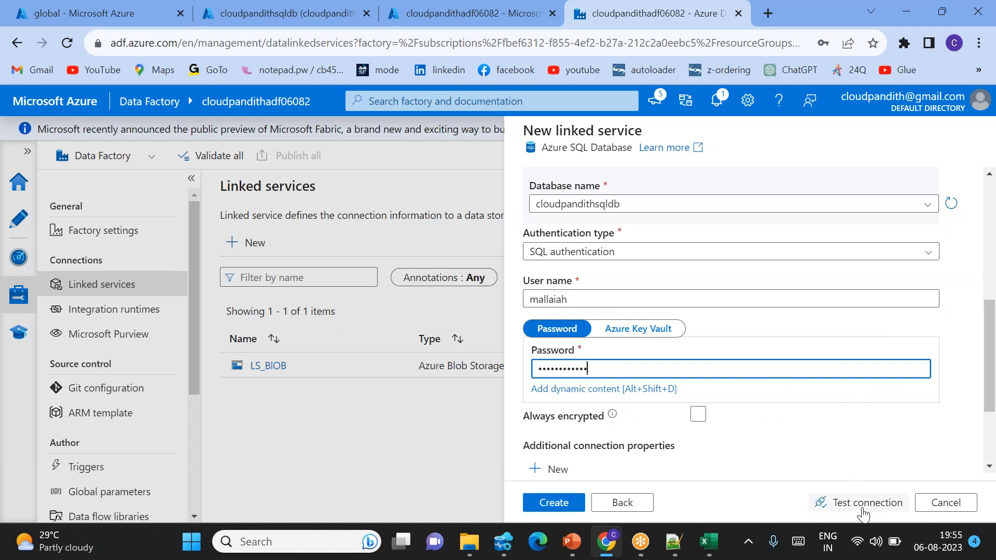
click(817, 501)
scroll(805, 464, down, 3)
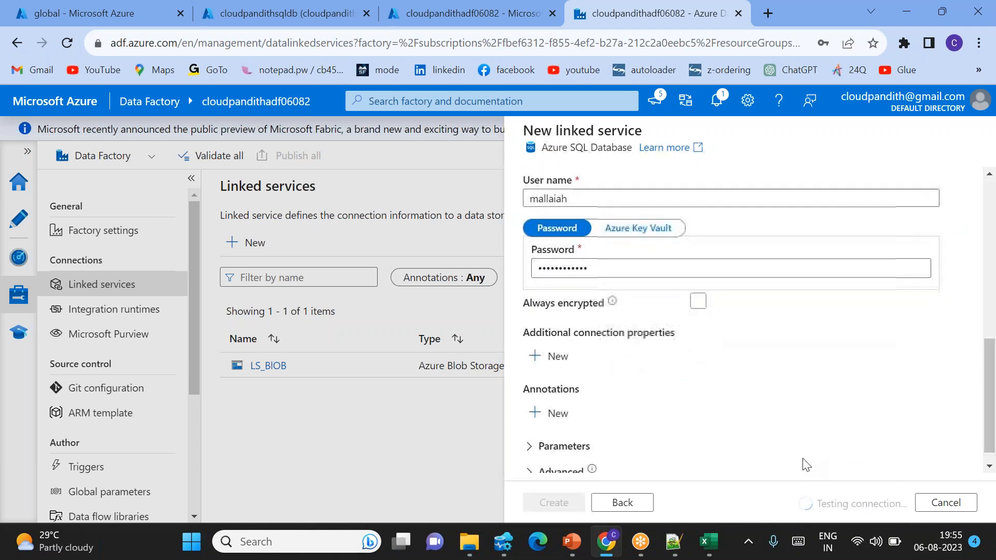
click(553, 503)
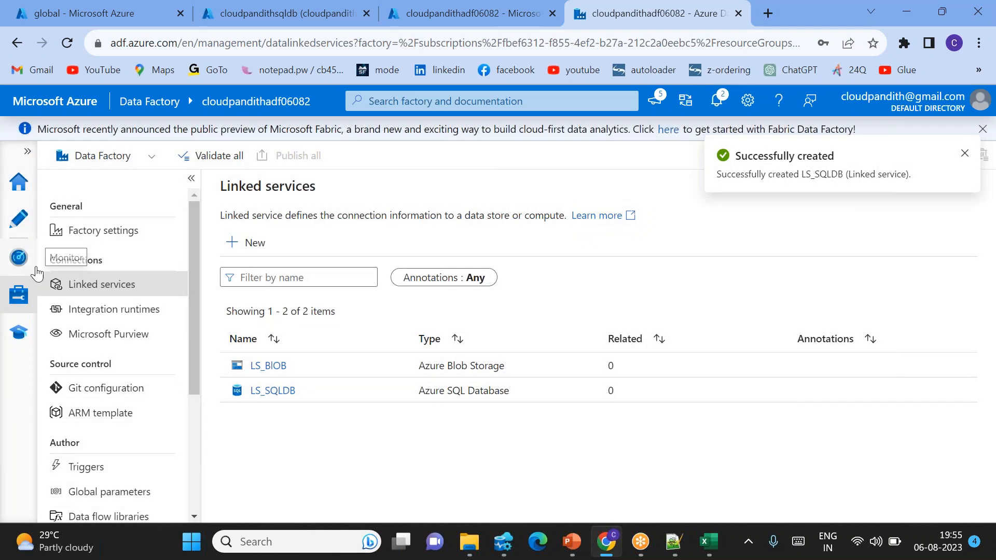
Step: Go to the authoring workspace and create a new empty pipeline in the factory
click(35, 267)
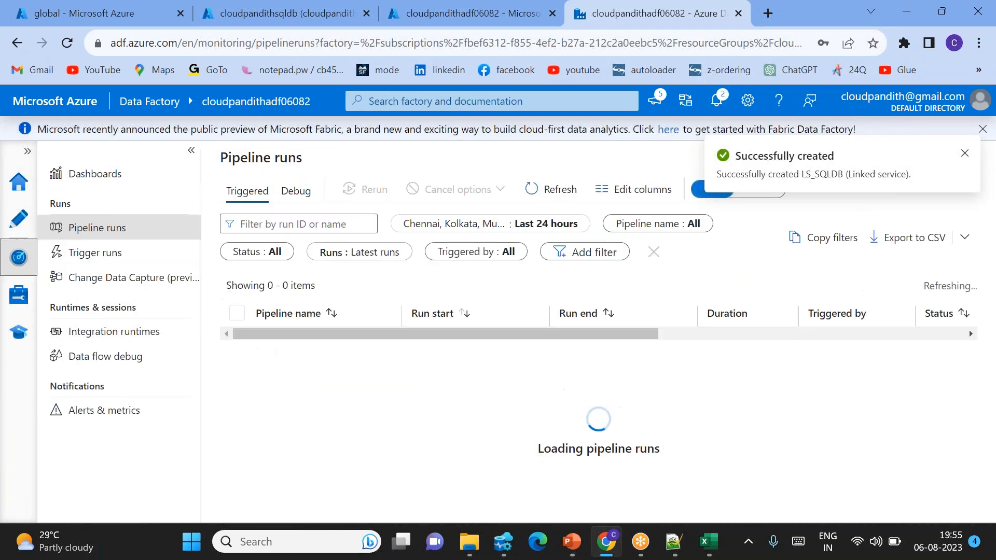
click(11, 221)
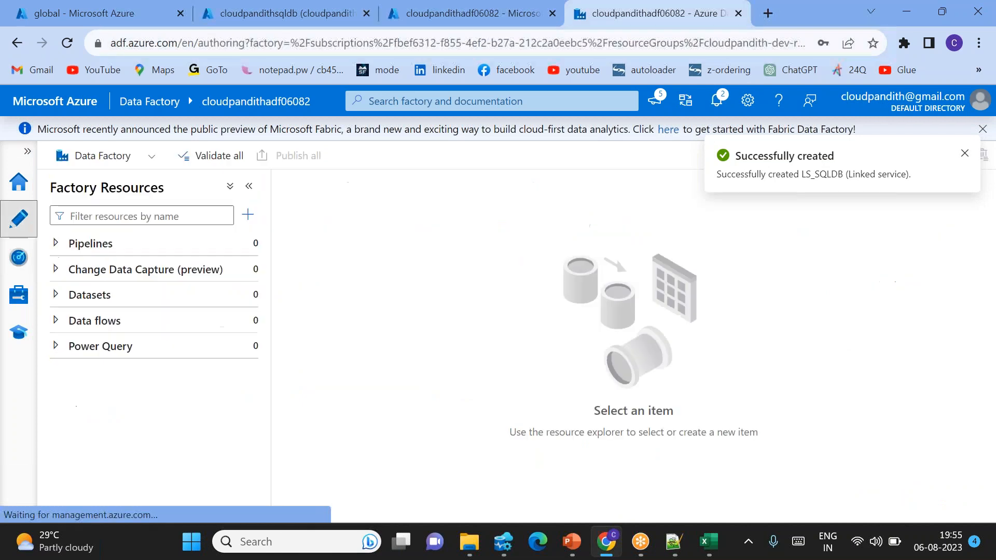
click(248, 214)
mouse_move(363, 242)
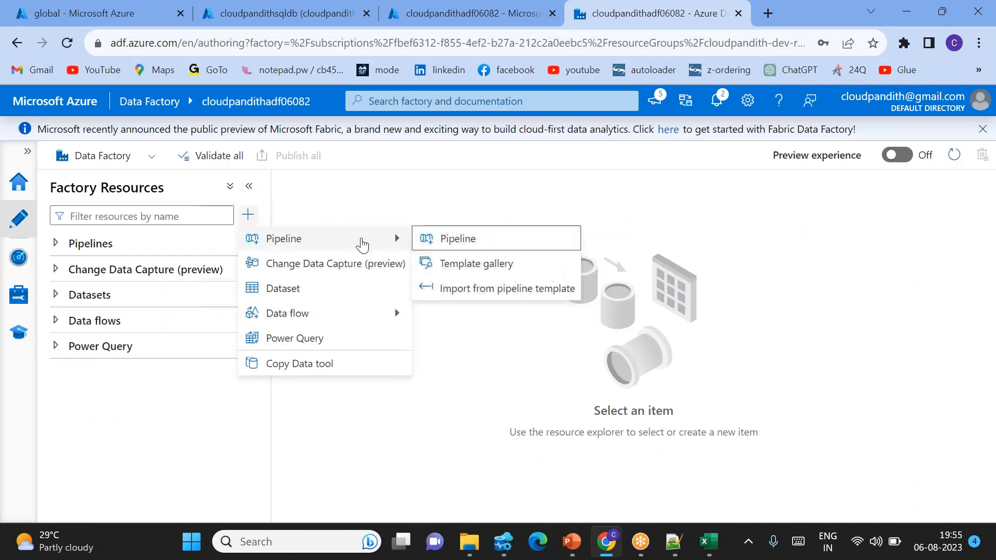
click(457, 240)
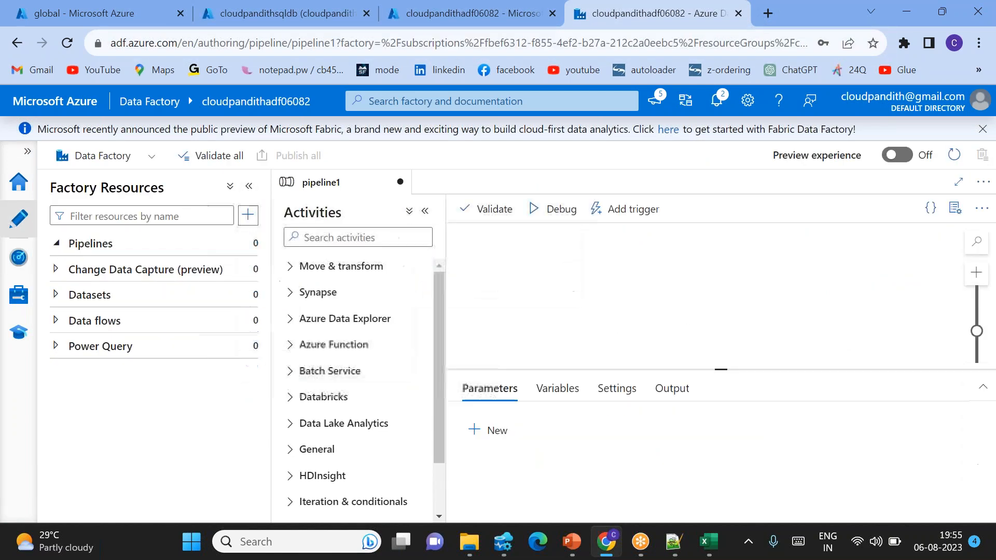
Step: Find the Copy data activity, place it on the pipeline canvas and hide the pipeline properties pane
click(356, 237)
text(copy)
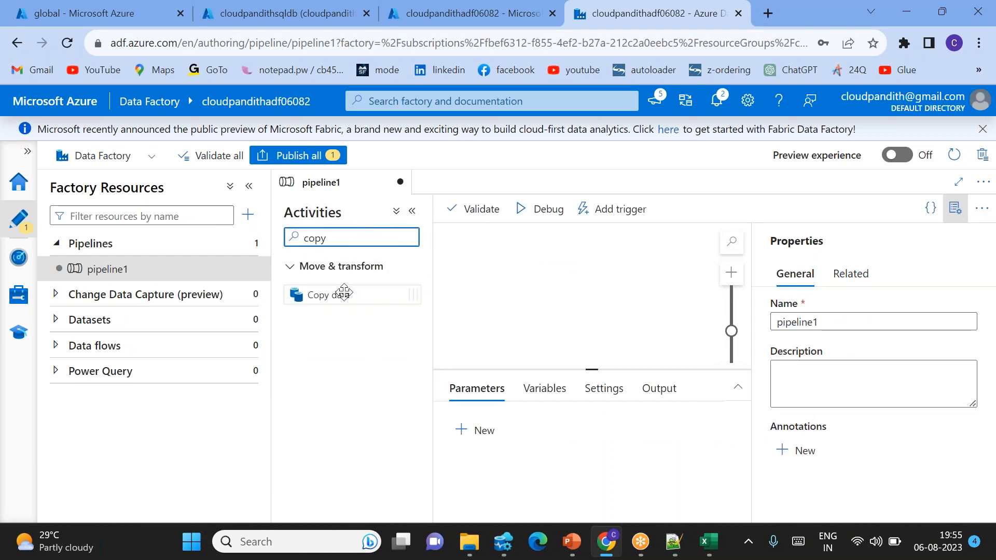
drag(343, 294, 582, 303)
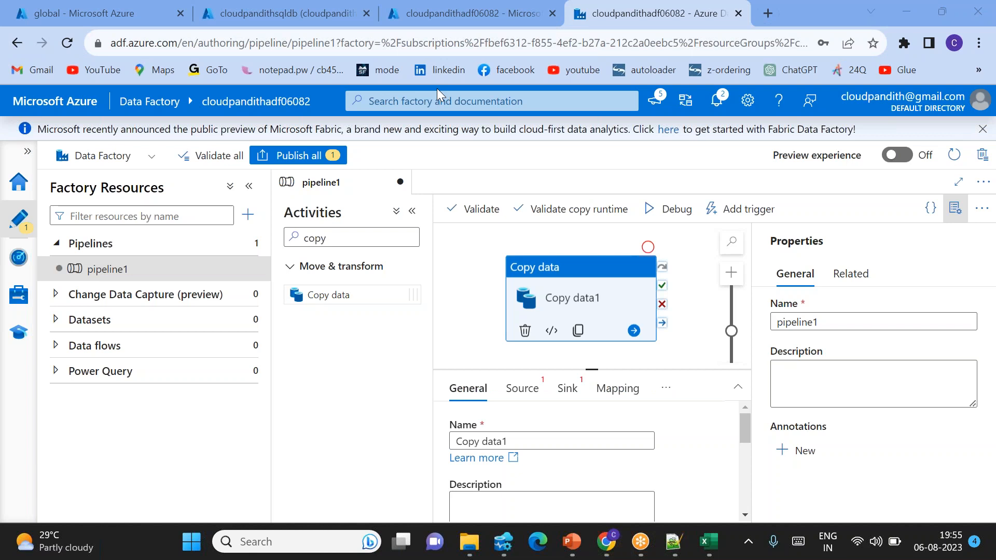
click(958, 215)
click(958, 215)
drag(579, 284, 577, 267)
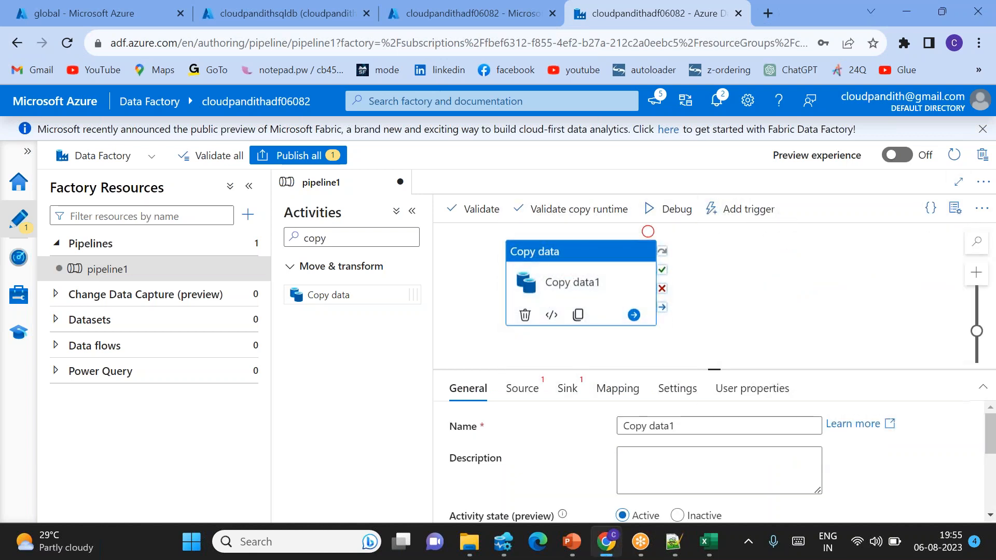
Step: Start a new source dataset for the copy activity using Azure Blob Storage and the delimited text format
click(541, 390)
click(853, 425)
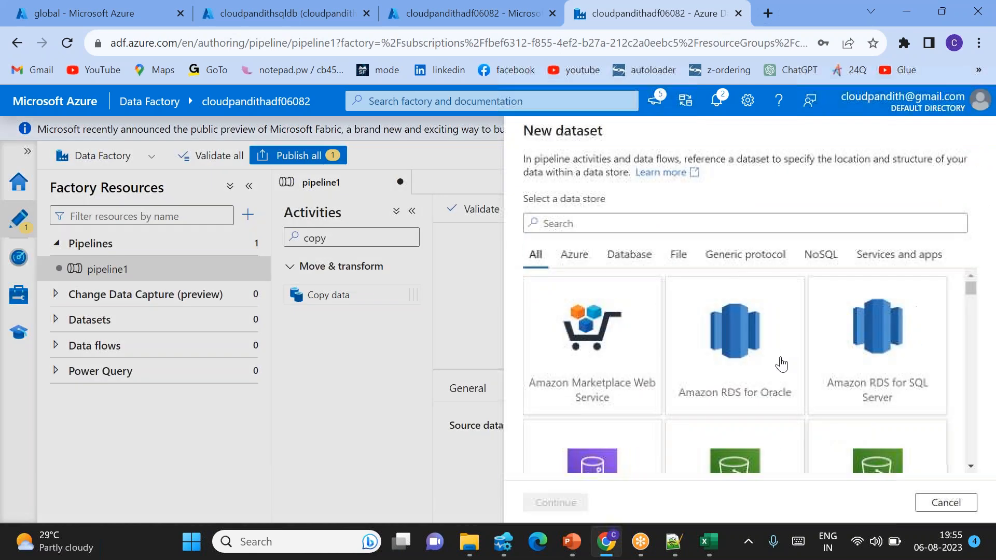
text(blob)
double_click(576, 331)
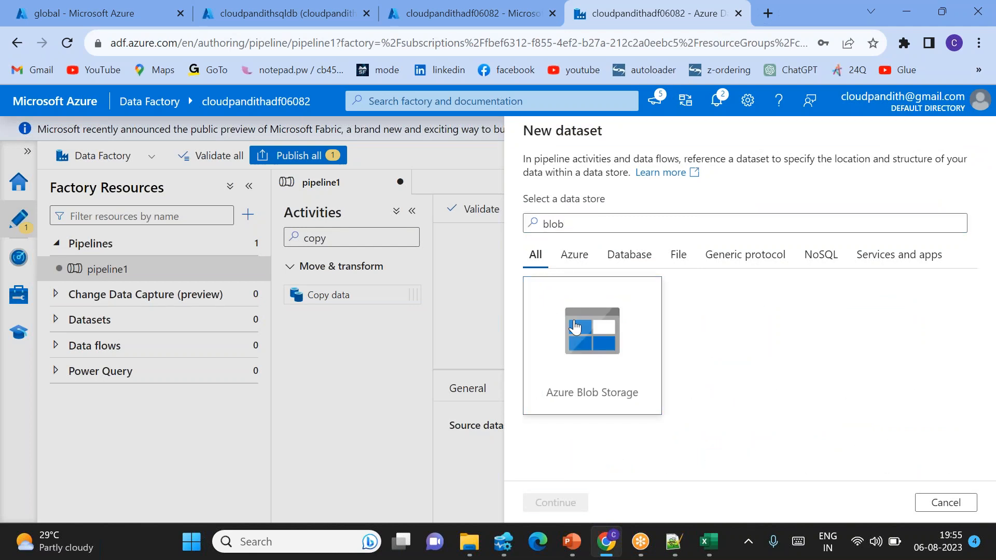
click(869, 249)
click(869, 250)
Step: Name the source dataset DS_BLOB and assign it the LS_BlOB linked service
drag(629, 173, 406, 173)
key(BackSpace)
text(DS_BLOB)
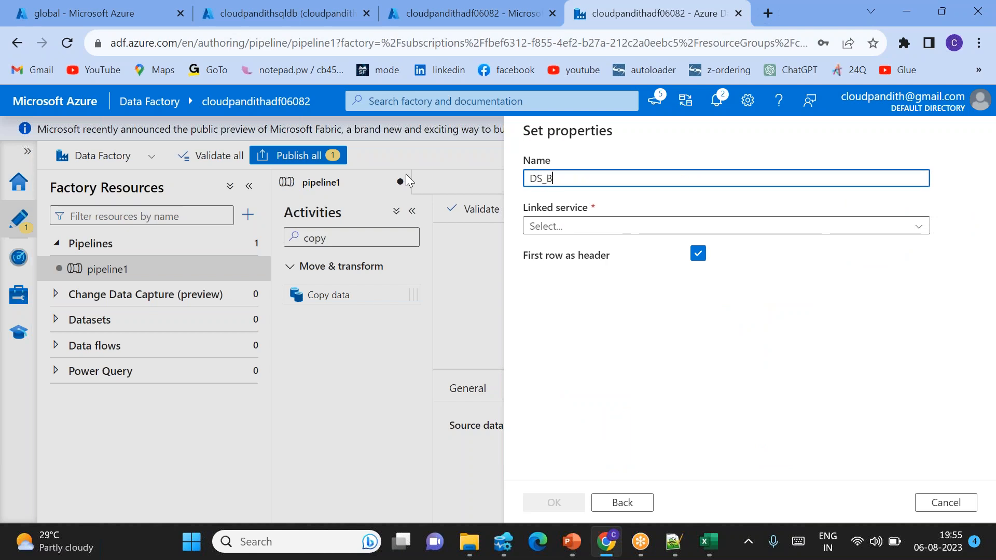
click(591, 231)
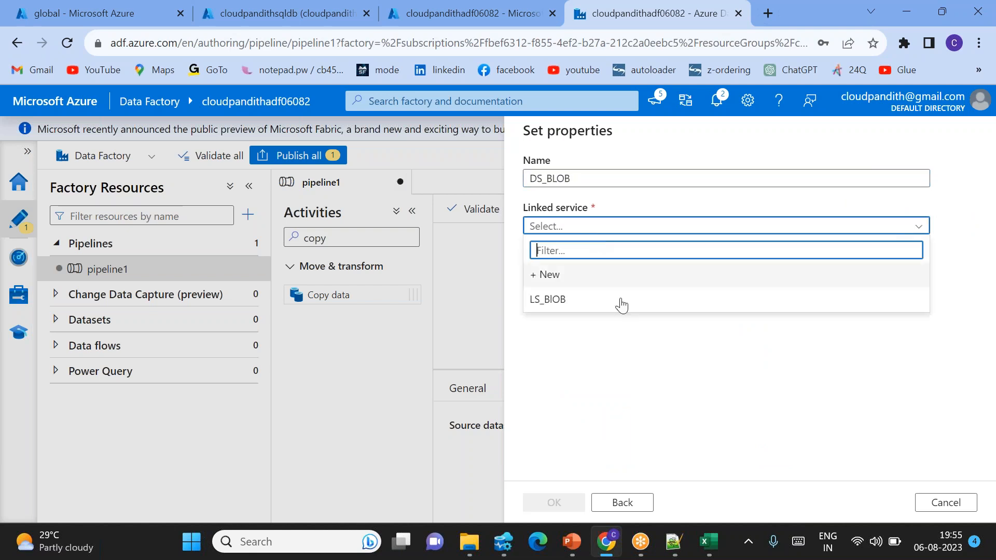
click(558, 300)
Step: Set the dataset's file path to realdata.csv in the cust folder of the global container and create the dataset
click(942, 270)
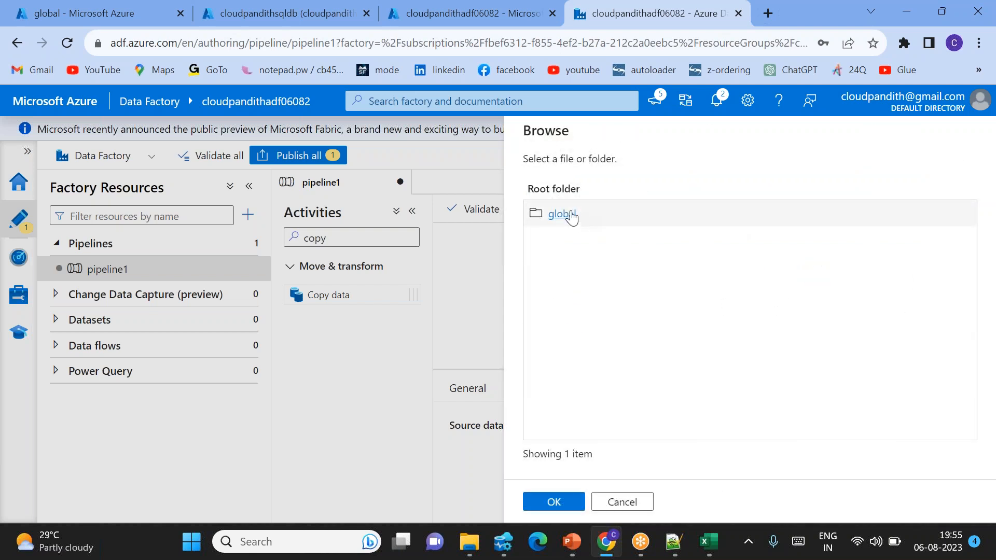
click(562, 214)
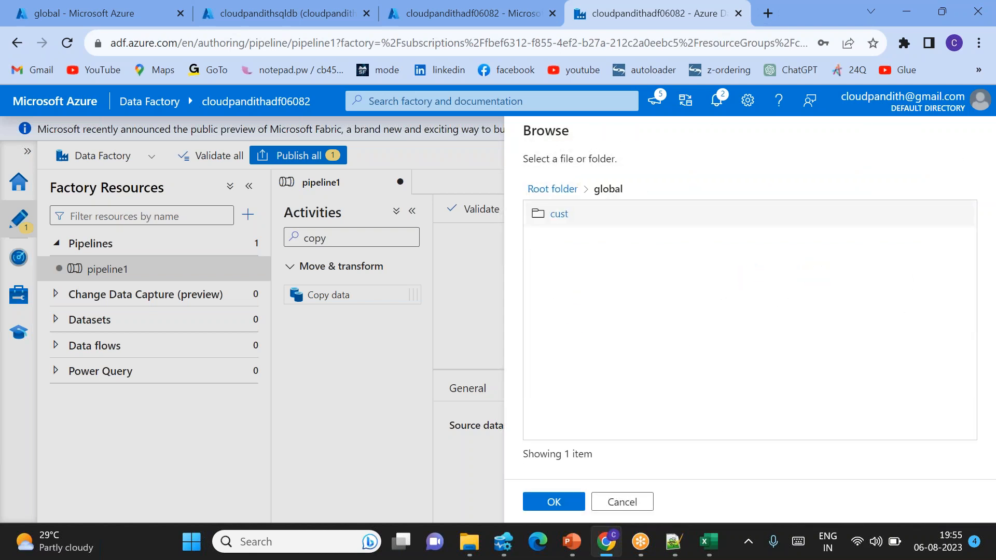
click(559, 214)
click(584, 215)
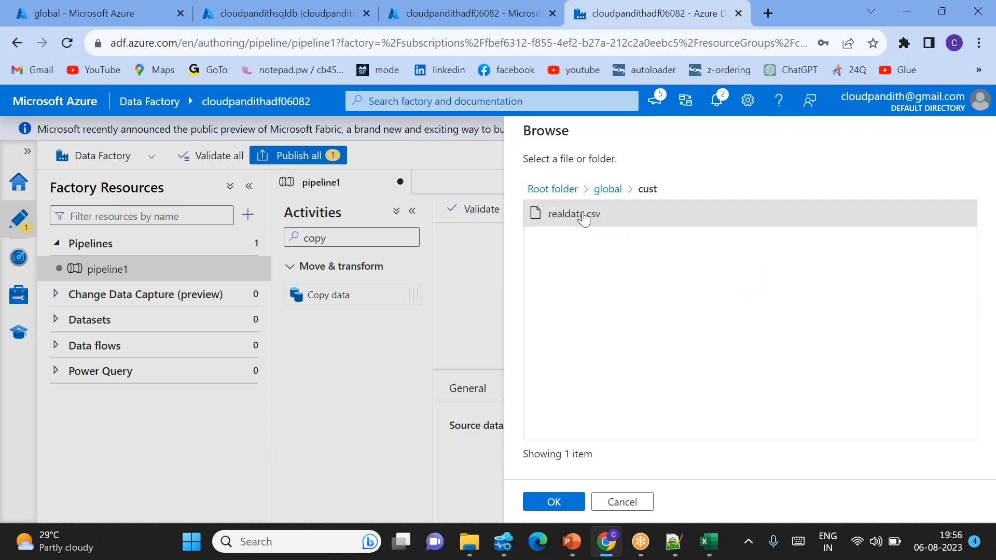
click(554, 500)
click(570, 503)
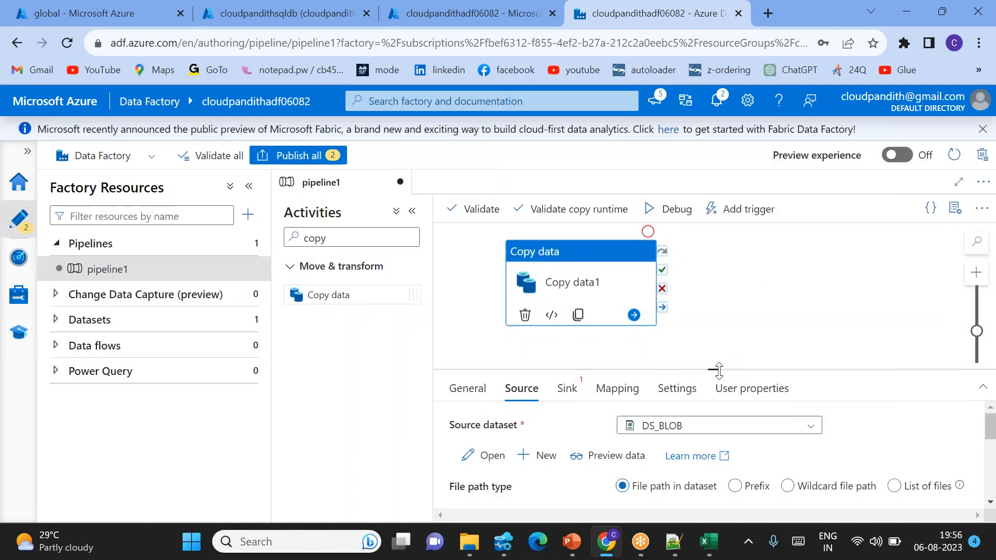
Step: Start a new sink dataset for the copy activity using Azure SQL Database as the data store
drag(719, 370, 716, 335)
click(565, 355)
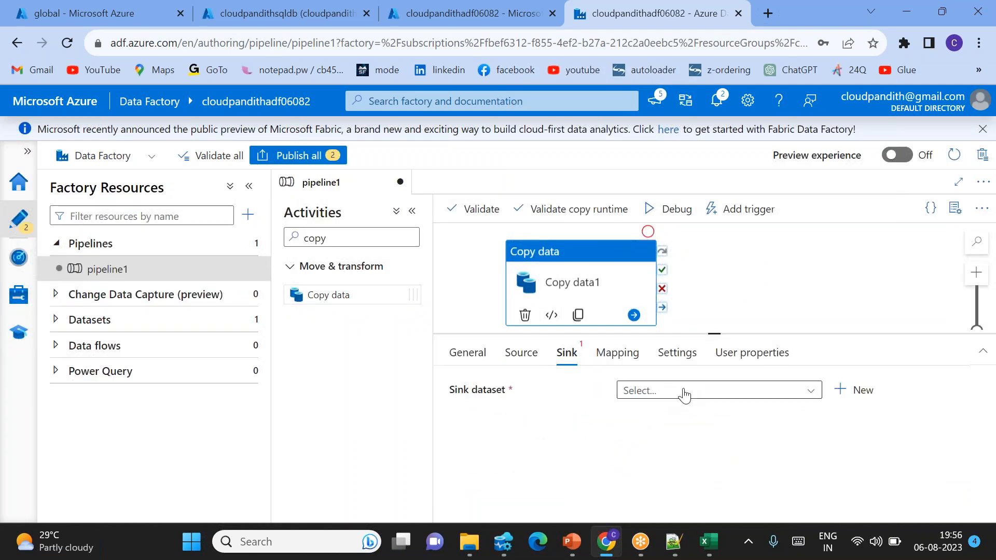
click(857, 391)
click(618, 223)
text(sql da)
double_click(615, 289)
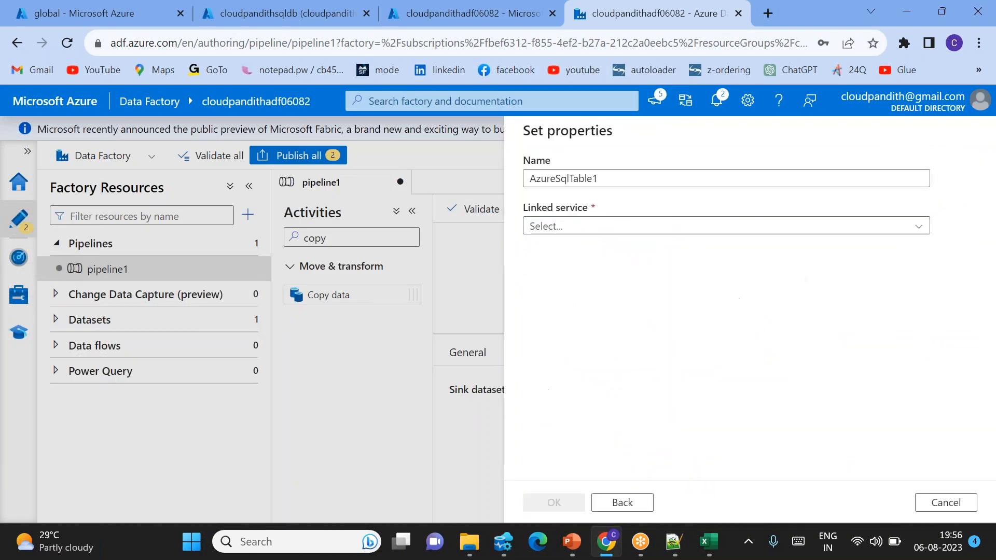
Step: Name the sink dataset DS_SQLDB, assign the LS_SQLDB linked service and create it without choosing a table
drag(609, 173, 372, 152)
key(BackSpace)
text(DS_SQLDB)
click(632, 226)
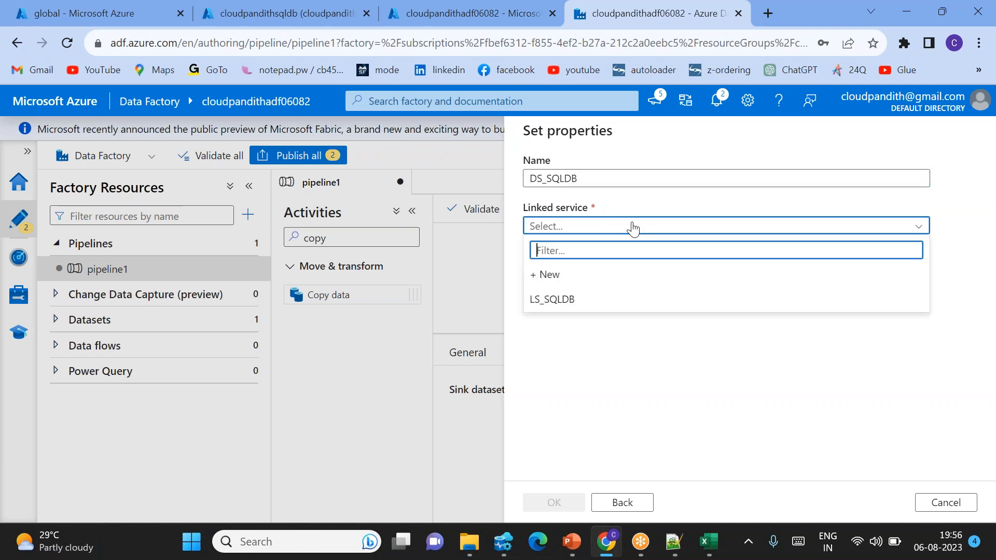
click(585, 299)
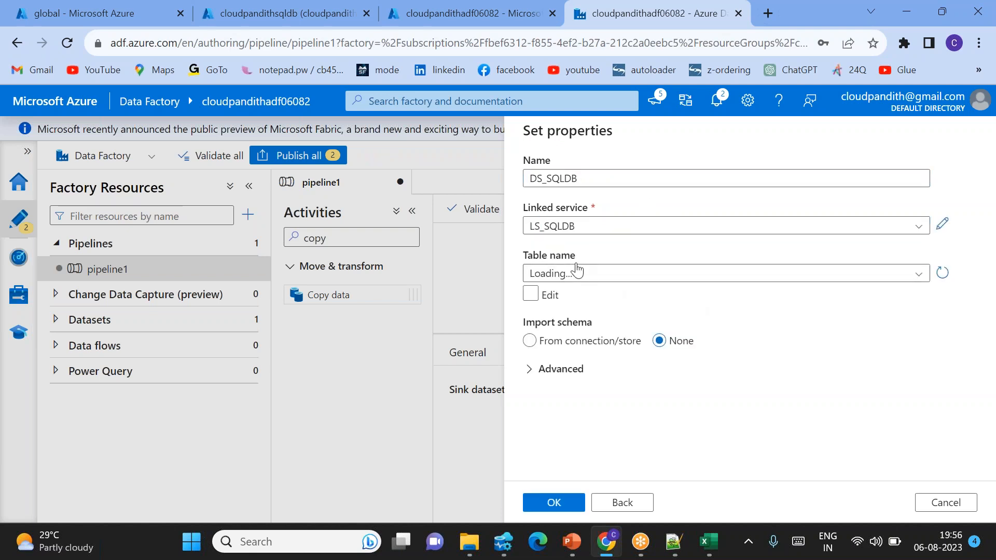
click(598, 278)
click(599, 279)
click(570, 506)
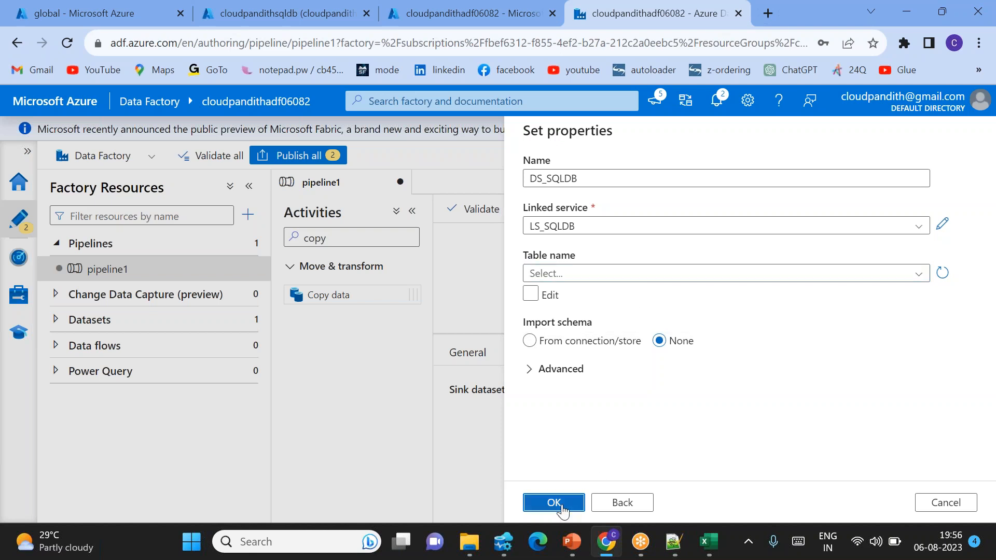
Step: Set the sink's write behavior to Stored procedure and choose [dbo].[cloudpandithmerge] as the procedure
scroll(590, 446, down, 1)
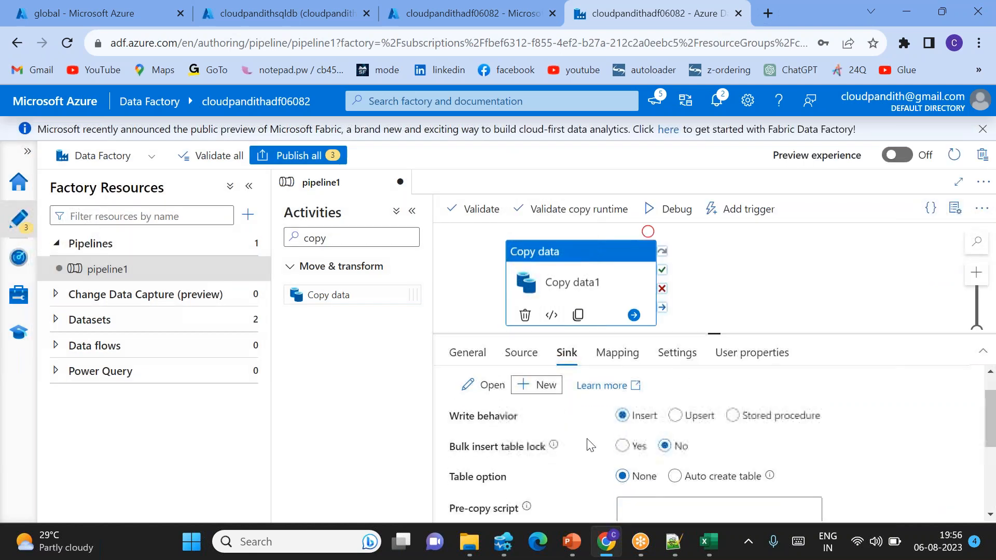
click(734, 416)
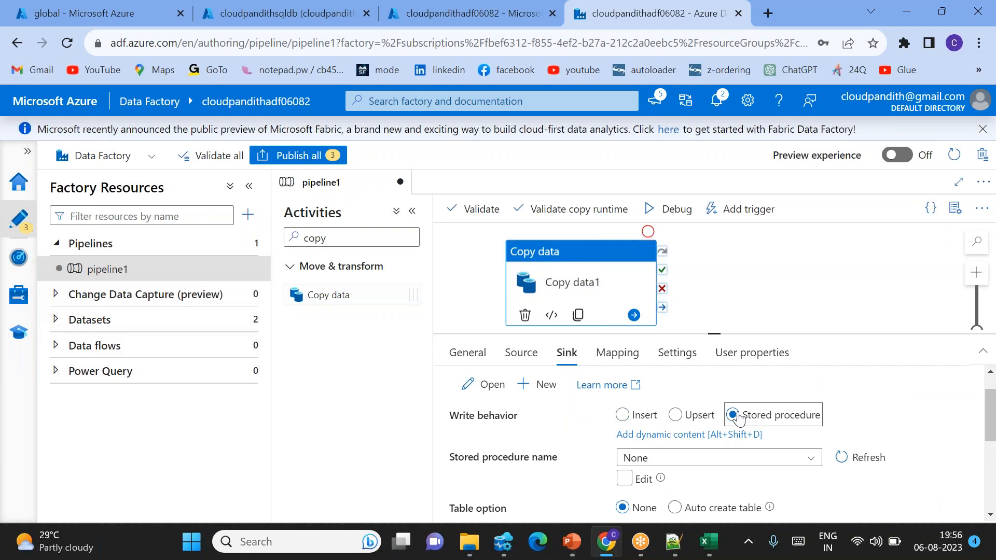
click(740, 457)
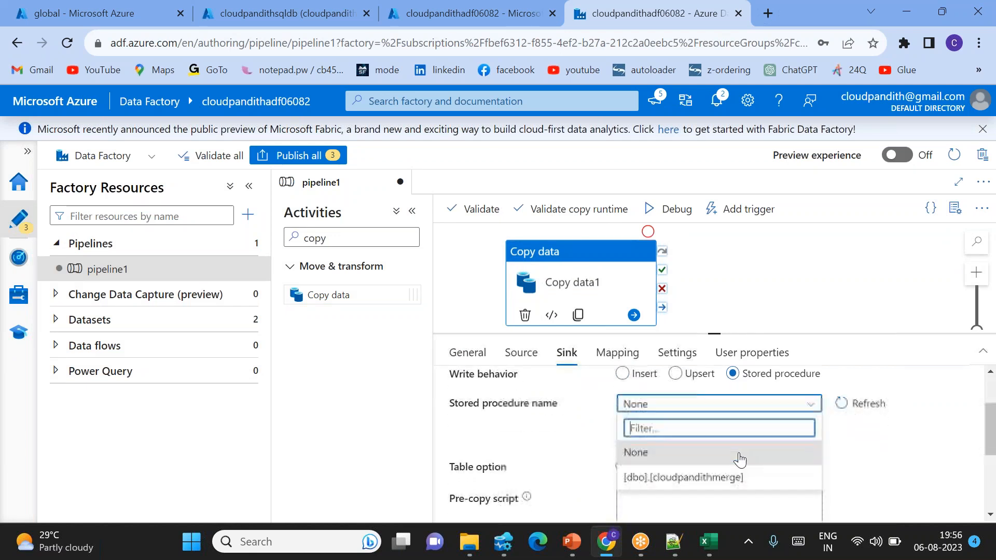
click(726, 464)
mouse_move(610, 438)
scroll(670, 415, down, 1)
scroll(669, 415, up, 1)
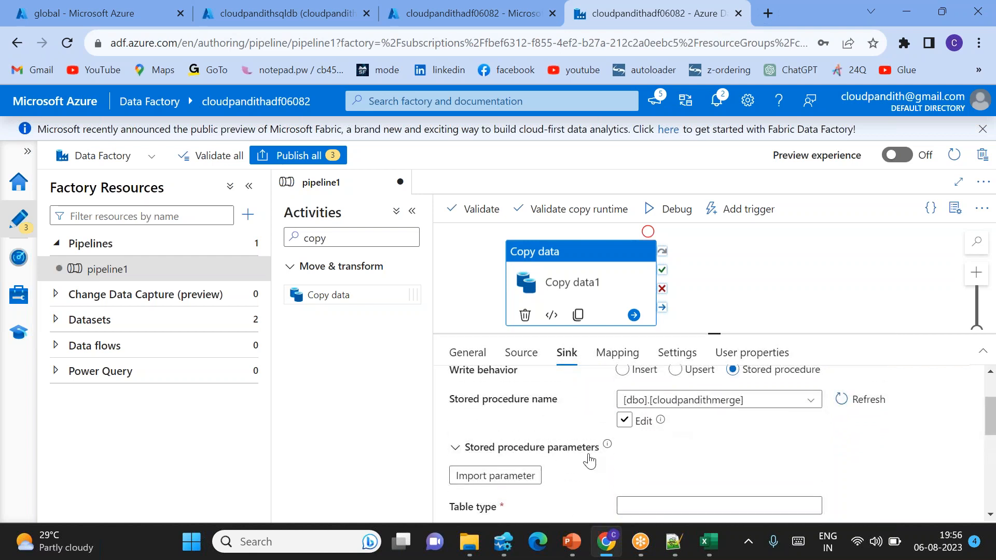
Step: Import the merge procedure's parameters and check the table type and table type parameter name
click(507, 482)
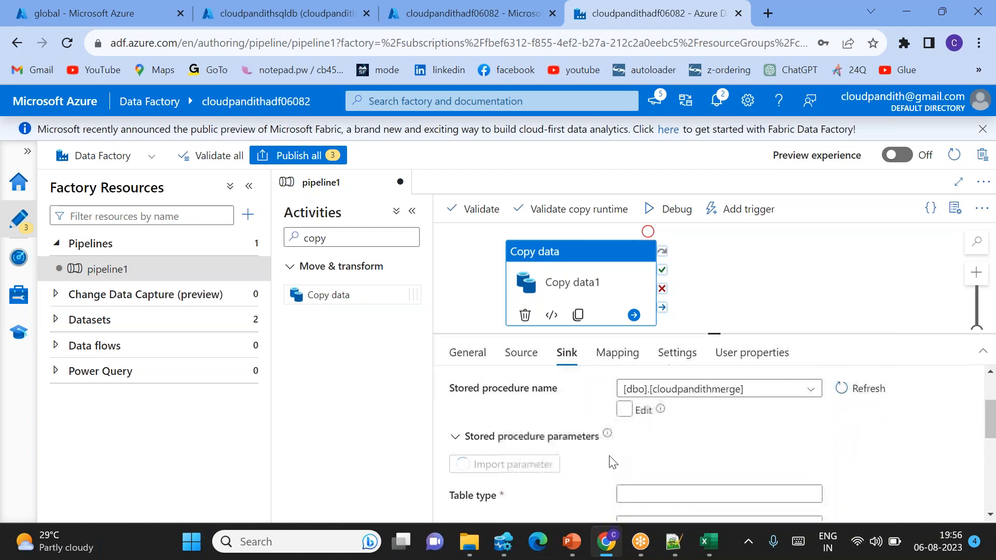
scroll(610, 462, down, 1)
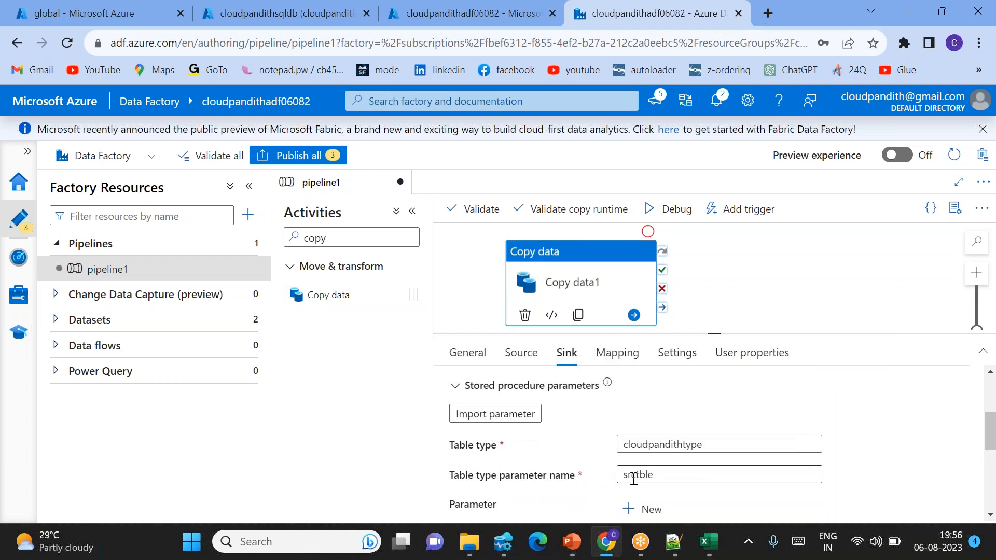
scroll(642, 478, up, 1)
scroll(642, 479, up, 1)
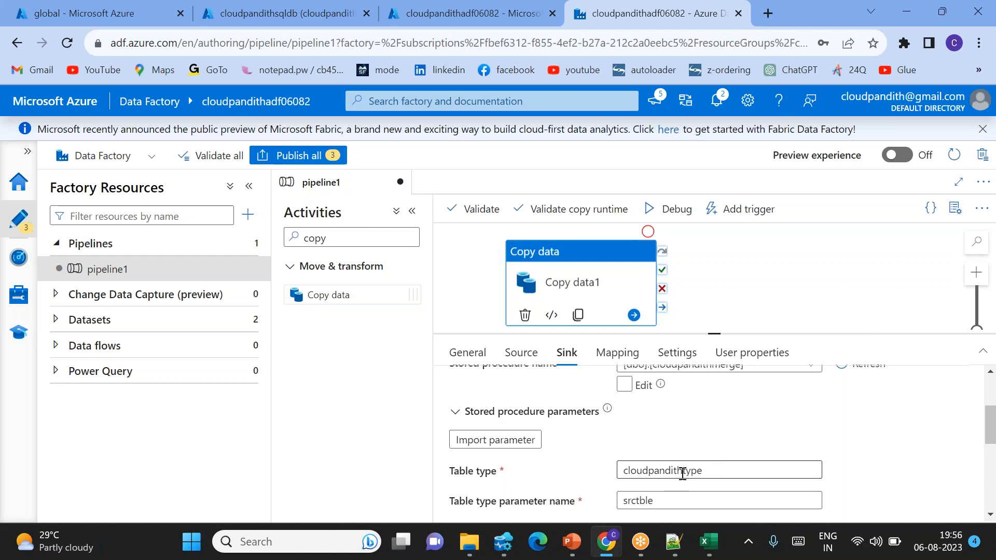
scroll(653, 444, up, 3)
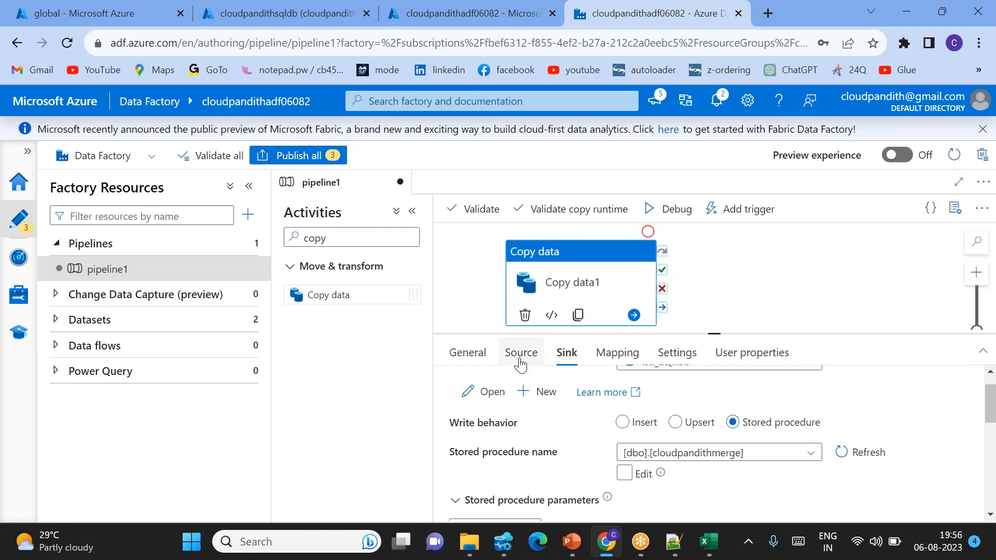
scroll(629, 454, down, 2)
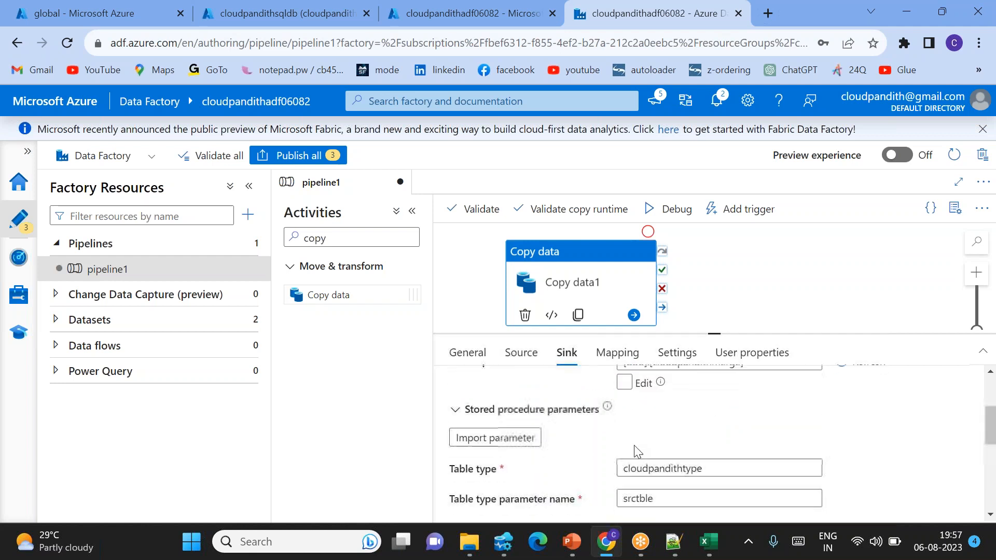
Step: Import the schemas for the copy activity's mapping and check the source-to-destination column pairs
click(617, 355)
click(484, 432)
click(483, 419)
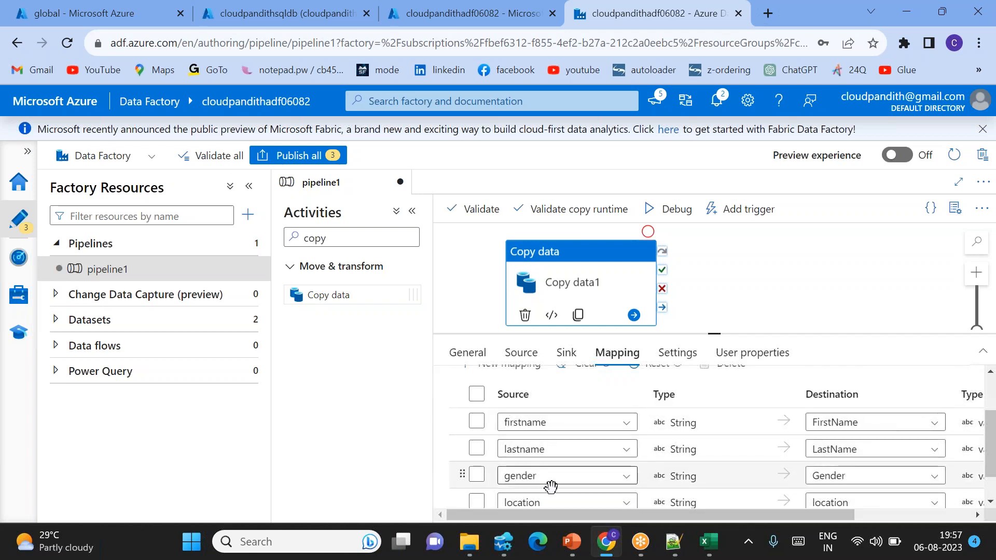
scroll(614, 476, down, 1)
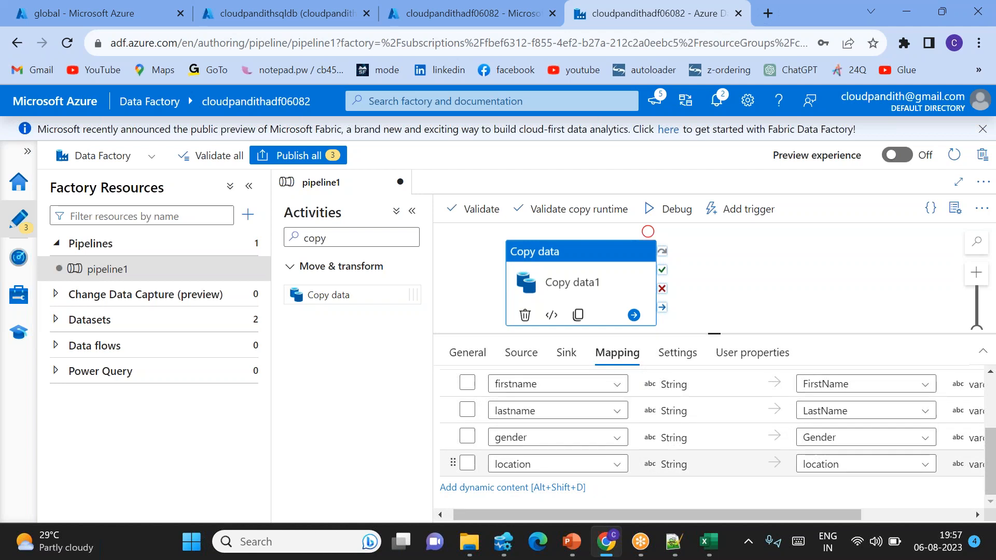
scroll(727, 426, up, 1)
Step: Recheck the sink's stored procedure settings, enlarge the pipeline canvas and reposition the Copy data activity on it
click(566, 353)
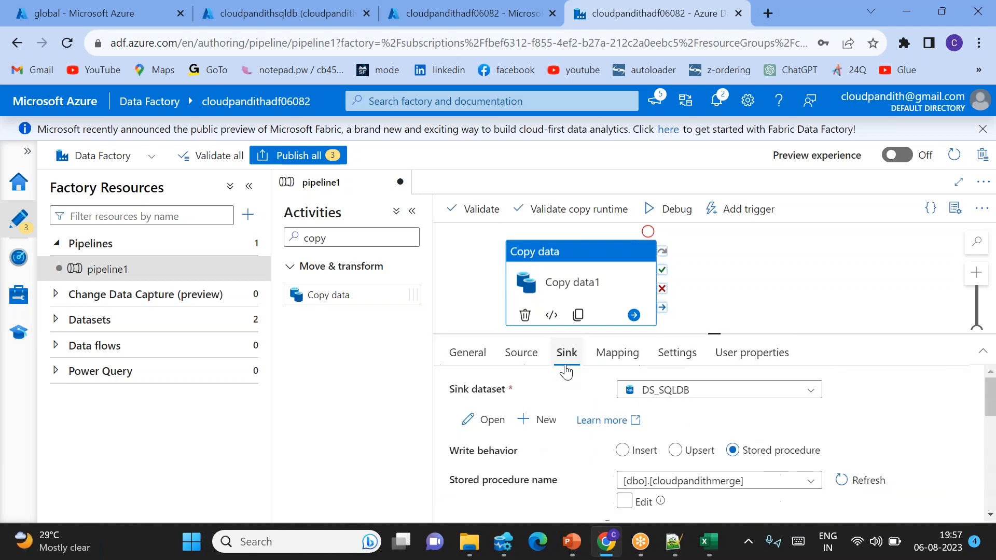
scroll(651, 472, down, 2)
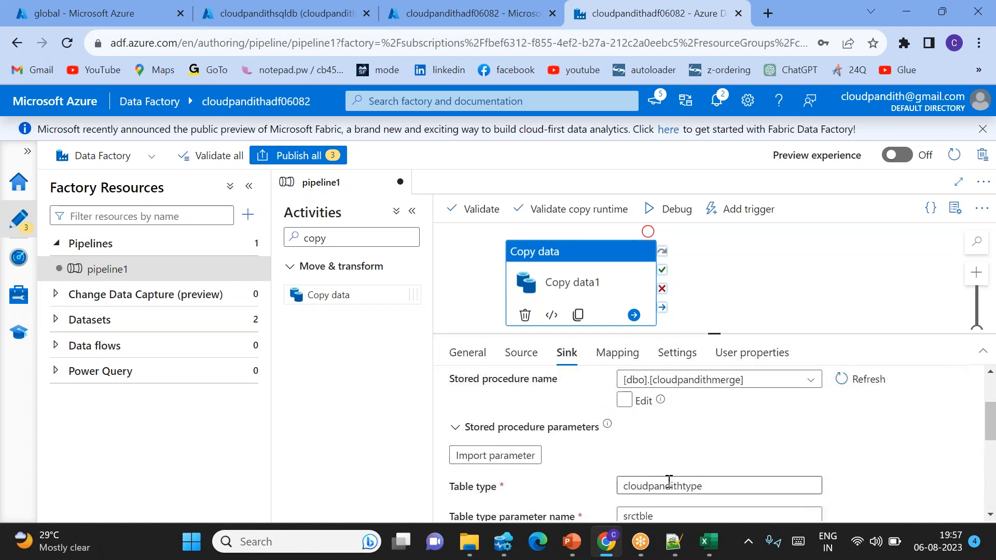
scroll(673, 471, up, 2)
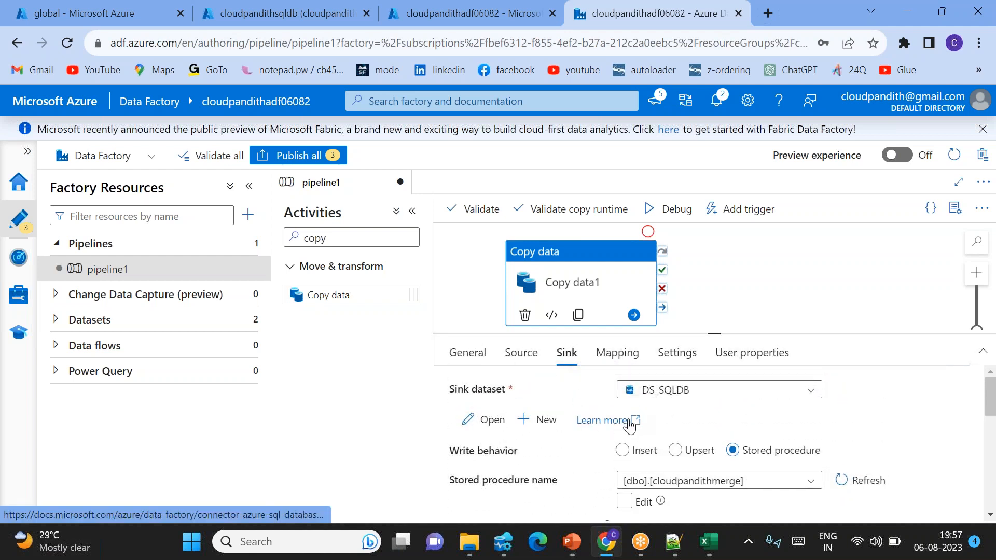
scroll(638, 425, down, 3)
scroll(675, 440, up, 3)
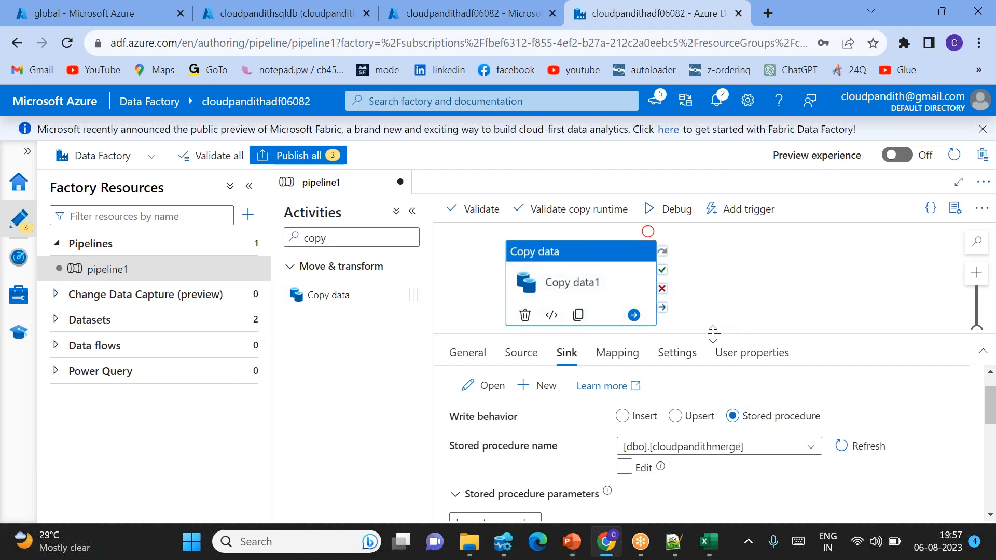
drag(714, 334, 715, 410)
drag(571, 280, 643, 328)
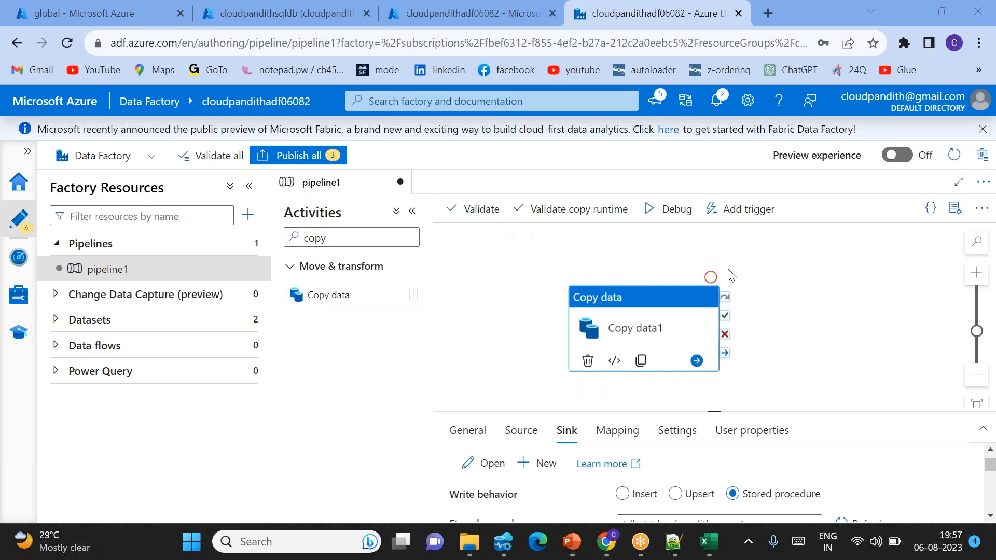
Step: Switch to Azure Data Studio and run "select * from cust" to inspect the cust table
click(503, 541)
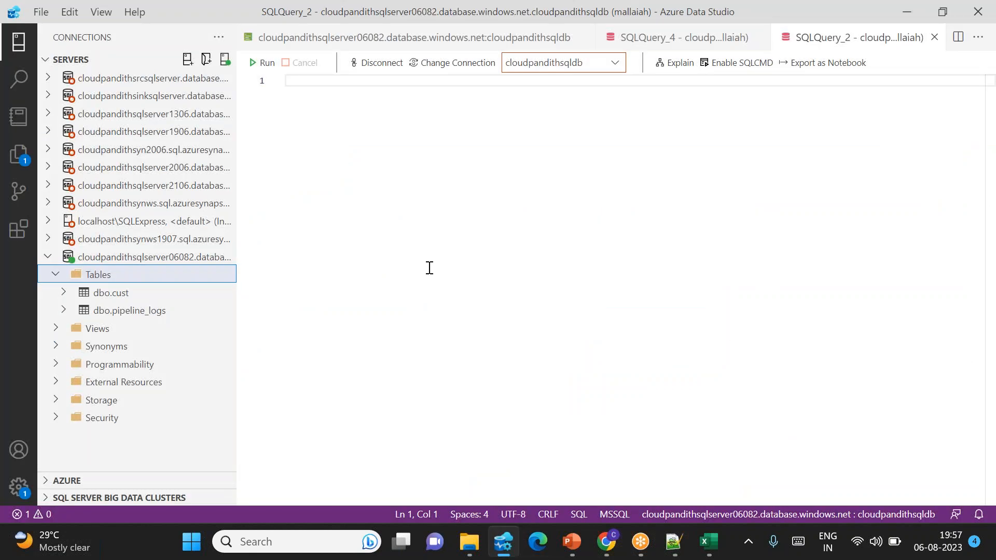
text(selec)
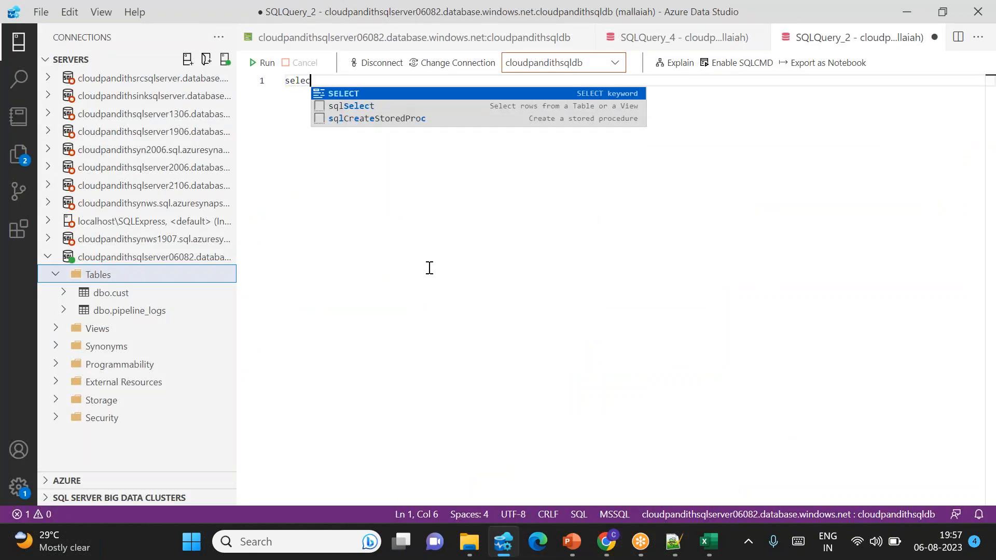
text(t * from cust)
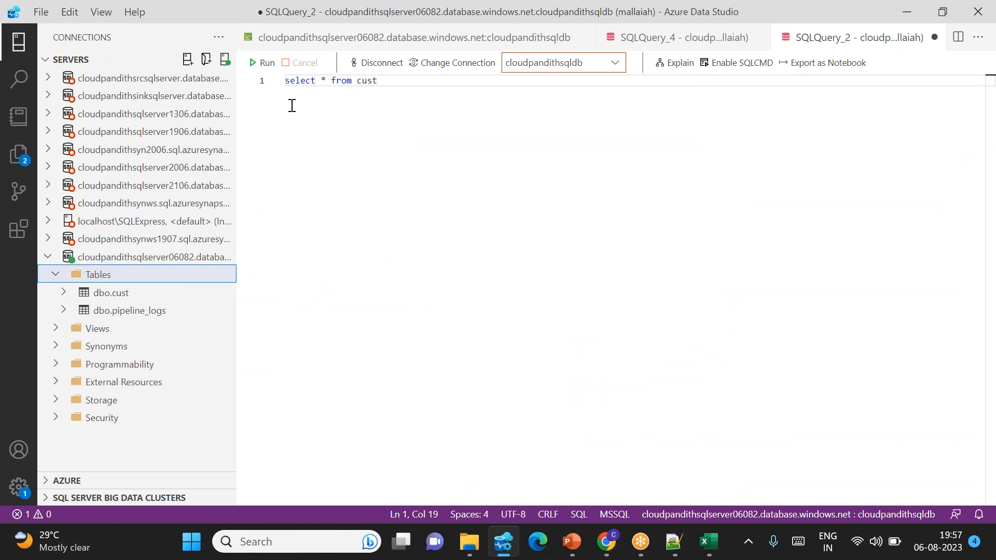
click(263, 62)
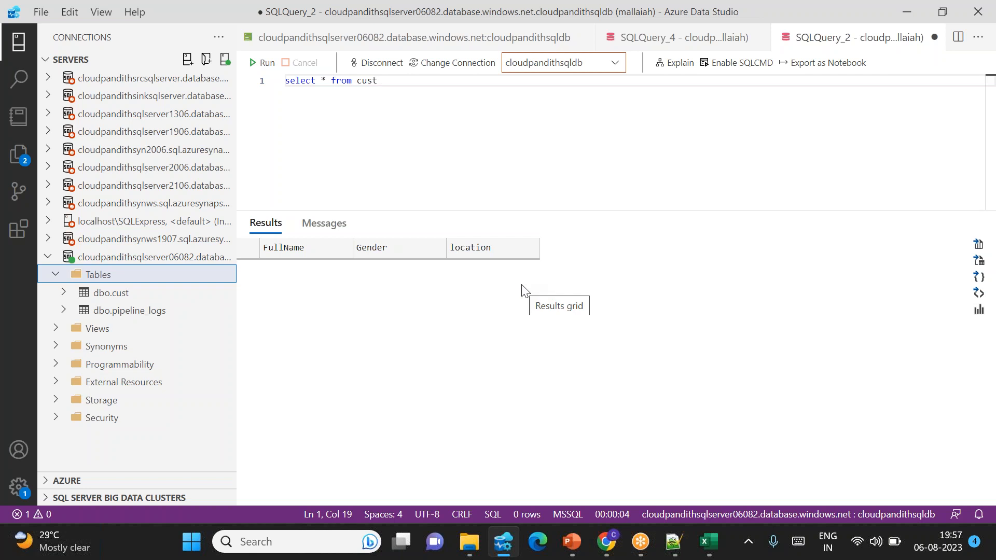
Step: Return to the Azure Data Factory pipeline, start a debug run and refresh its output until the run finishes
key(alt+Tab)
click(677, 218)
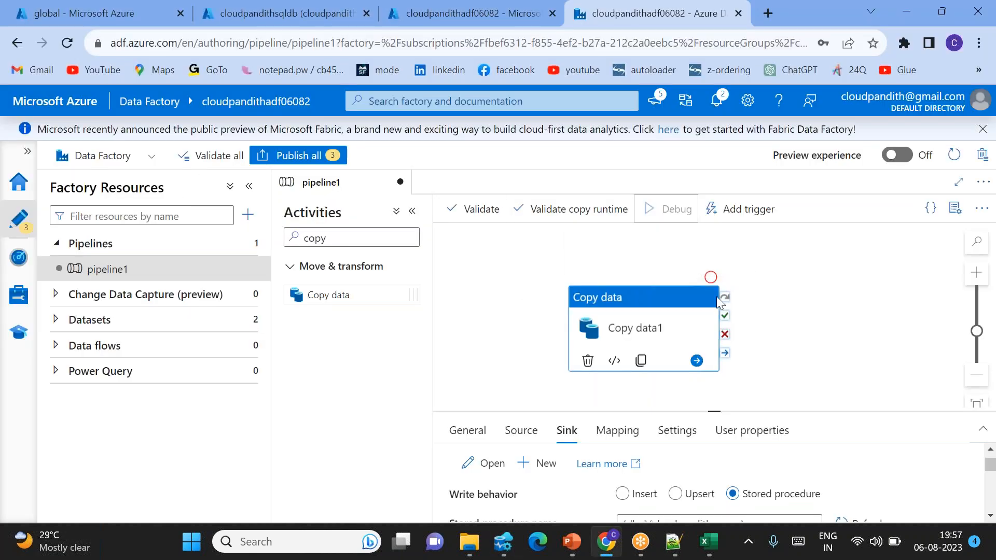
drag(672, 302, 674, 275)
drag(716, 408, 701, 351)
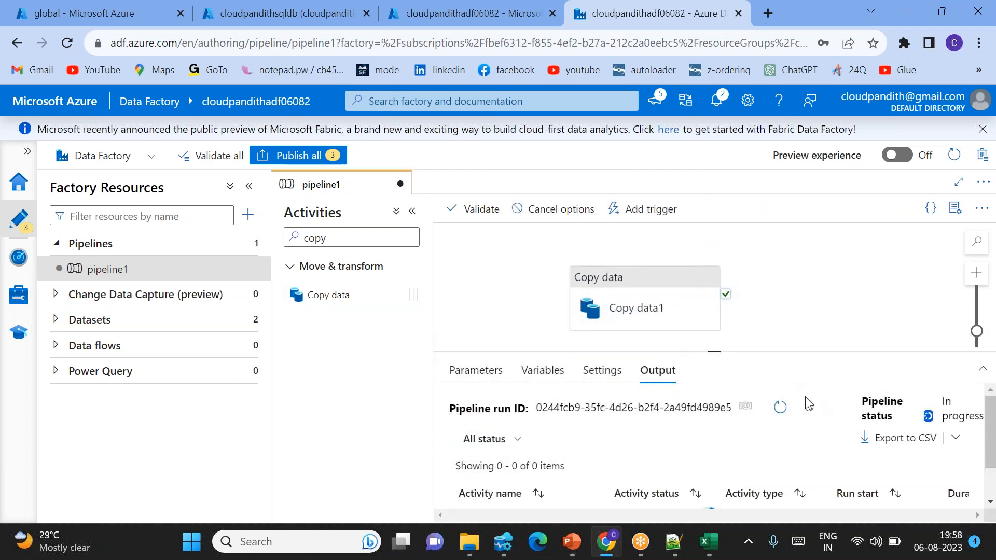
click(779, 408)
click(780, 408)
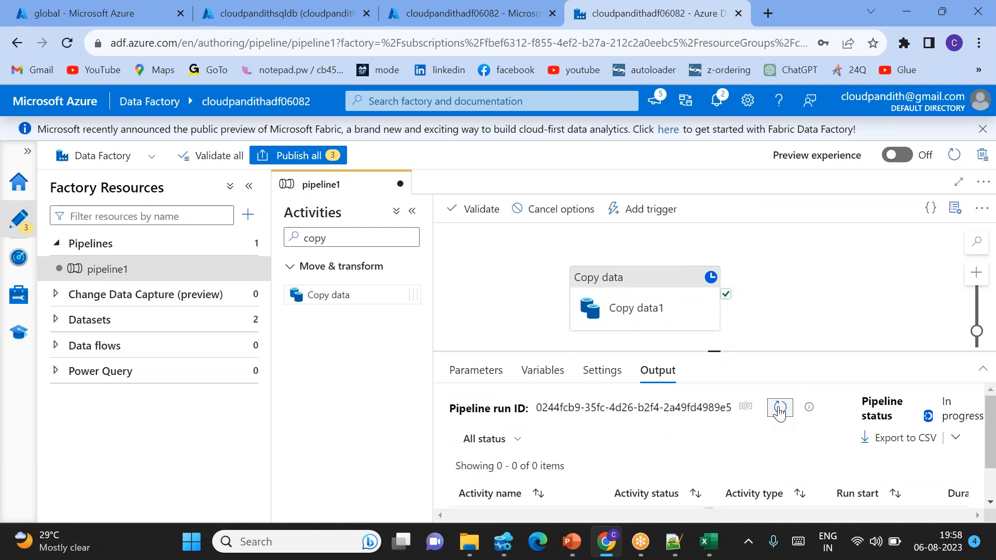
click(779, 410)
click(779, 410)
click(779, 410)
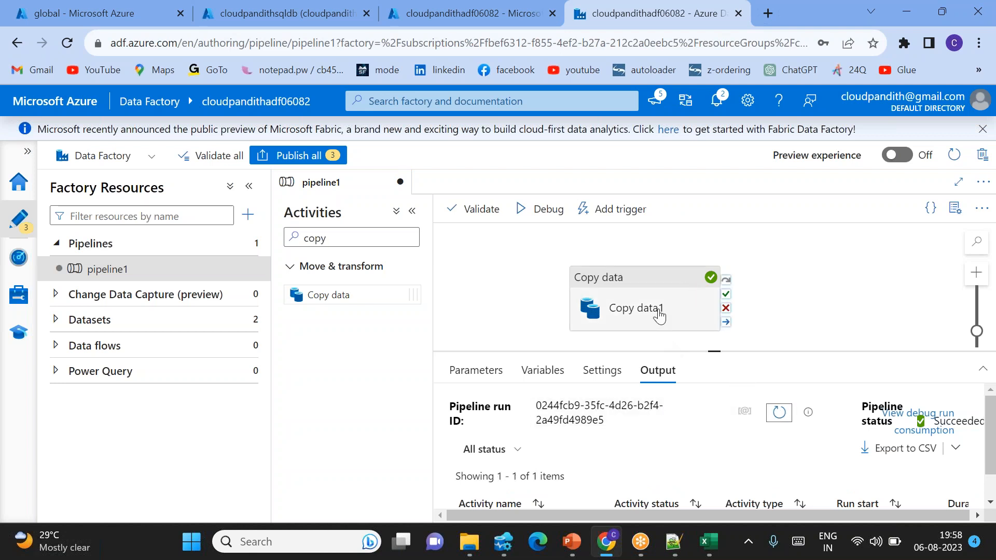
Step: Switch to Azure Data Studio, rerun "select * from cust" and select all rows in the results to inspect the copied data
key(alt+Tab)
click(271, 65)
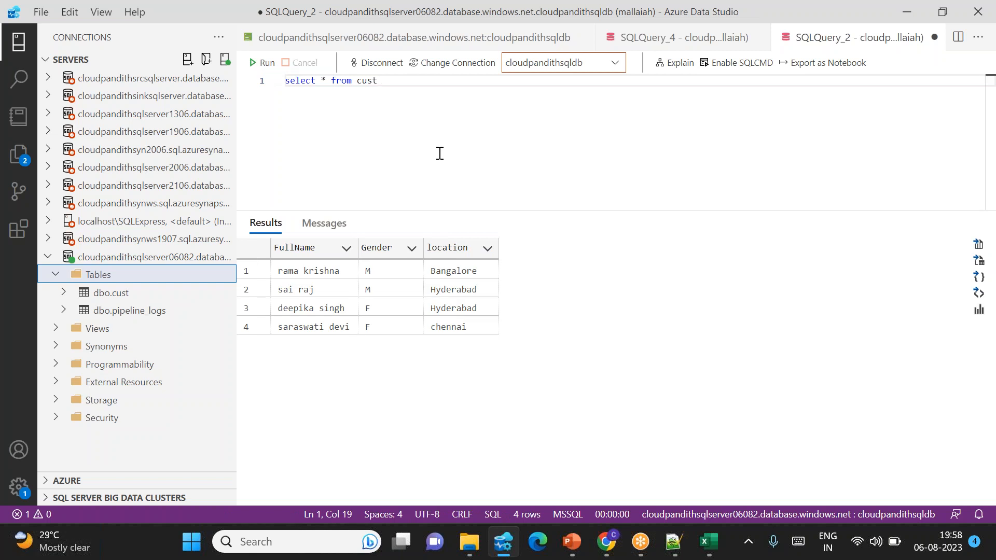
drag(282, 270, 465, 325)
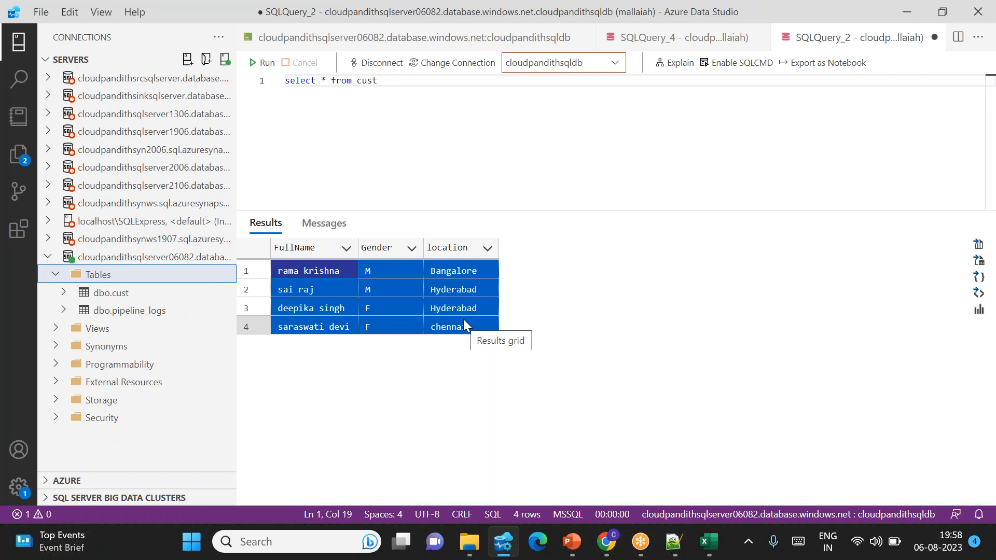
Step: Switch to the PowerPoint presentation and start the slide show from the slide about inserting log details into the pipeline_log table
key(alt+Tab)
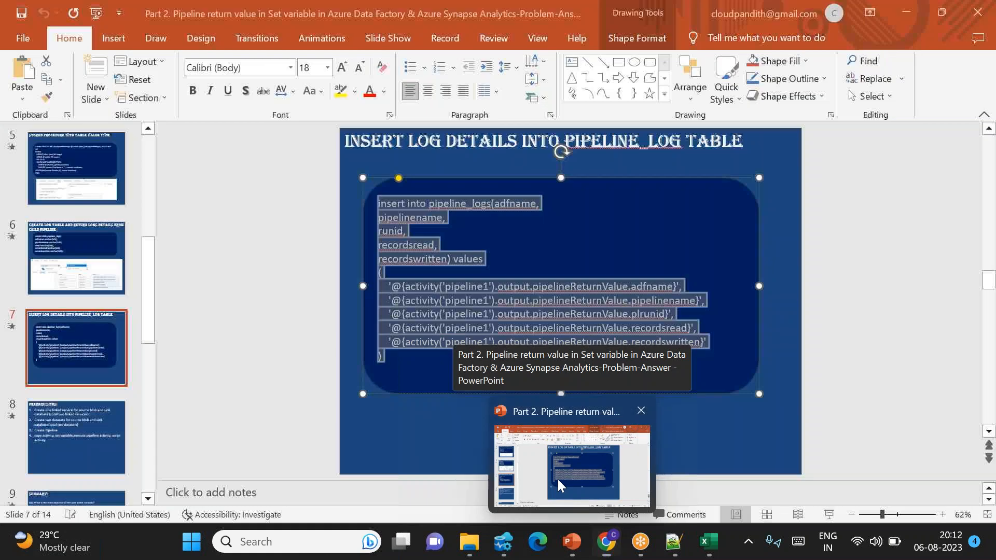
click(559, 480)
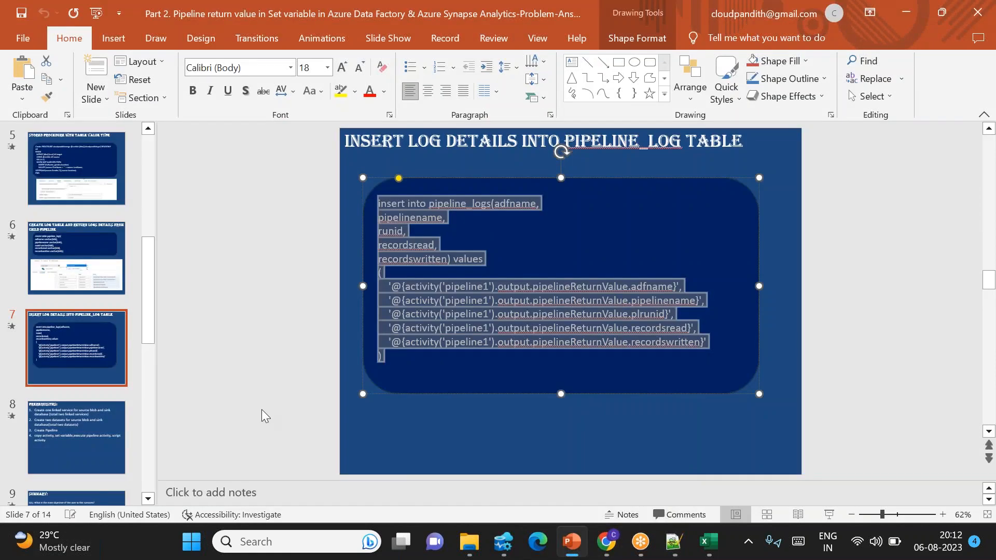
click(829, 515)
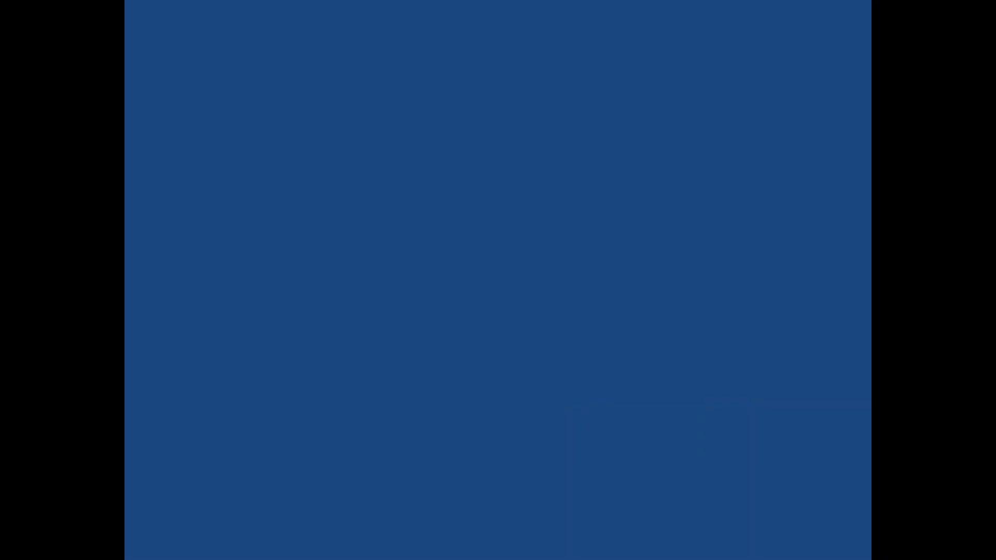
Step: Advance the slide show through all the points of the Prerequisites slide to the first question on the Summary slide
click(545, 356)
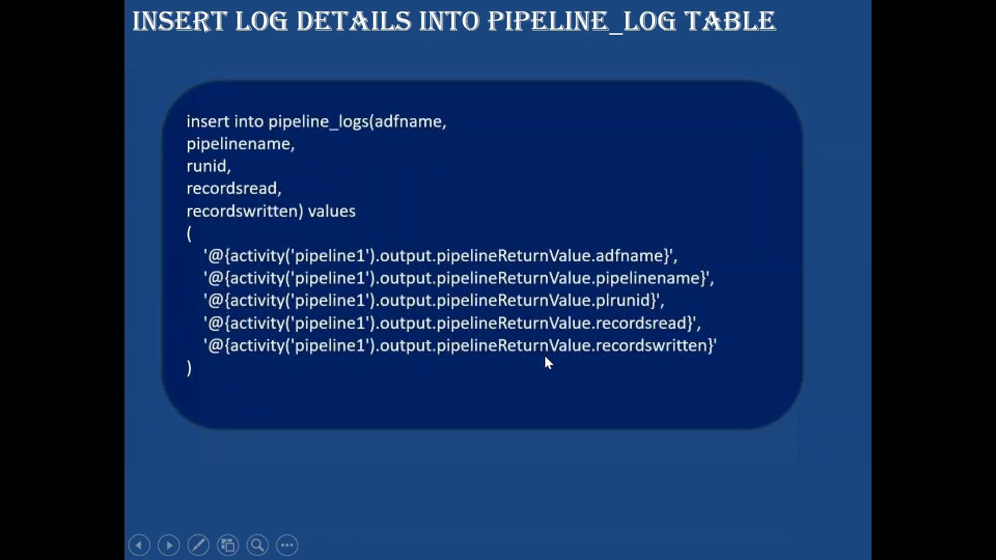
click(545, 356)
click(545, 356)
click(545, 356)
click(545, 356)
click(545, 356)
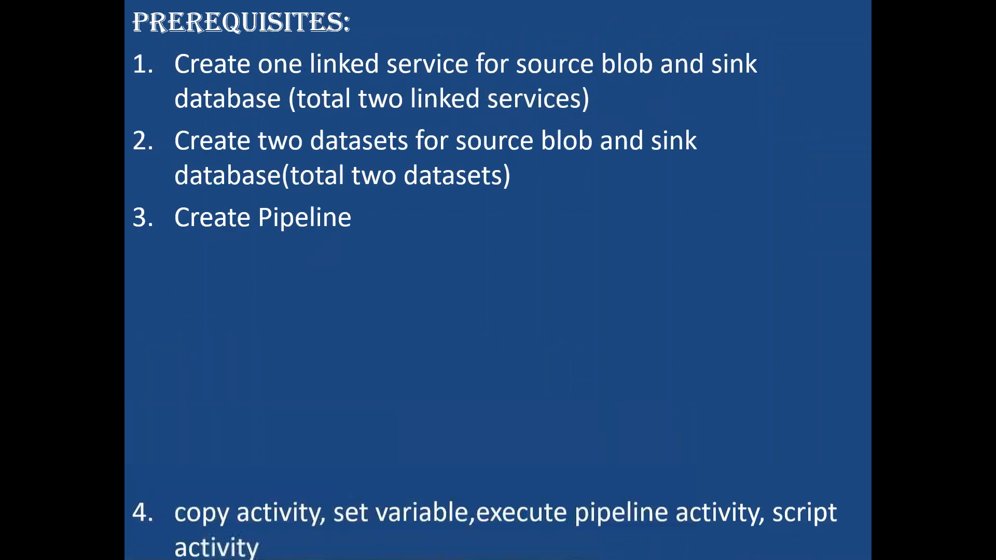
click(544, 356)
click(545, 356)
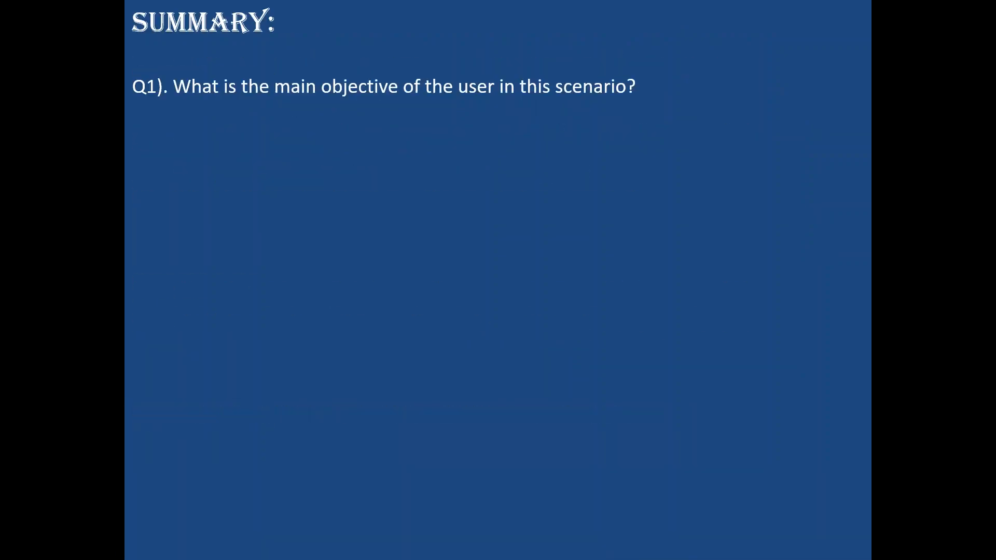
Step: Reveal the Summary slide's answer options for Q1, followed by Q2 on the MERGE operation and its options A to D
key(Right)
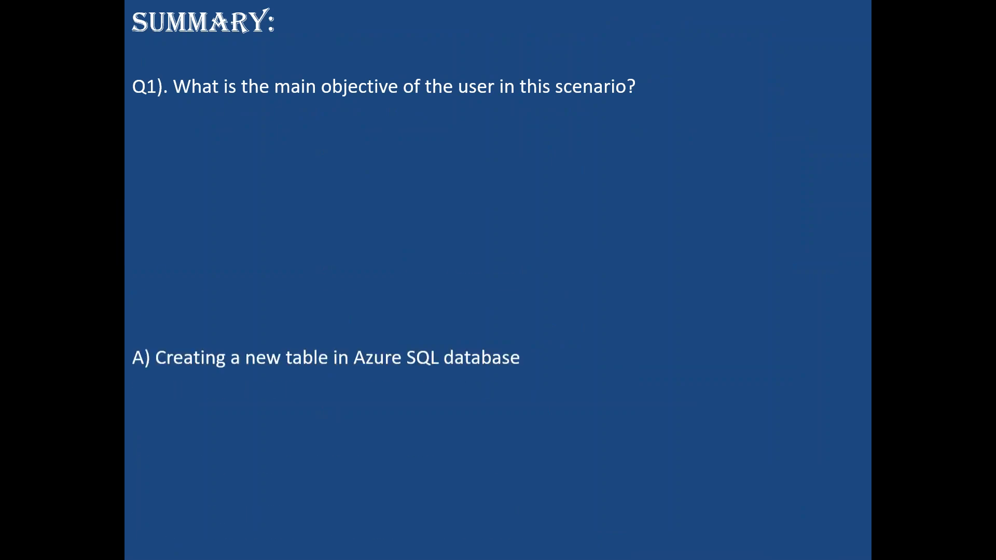
key(Right)
key(Right)
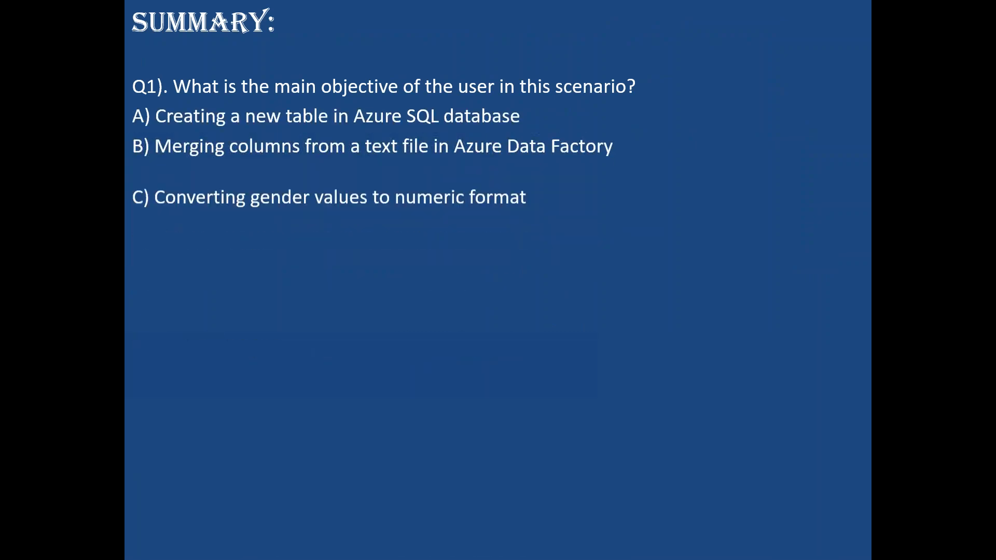
key(Right)
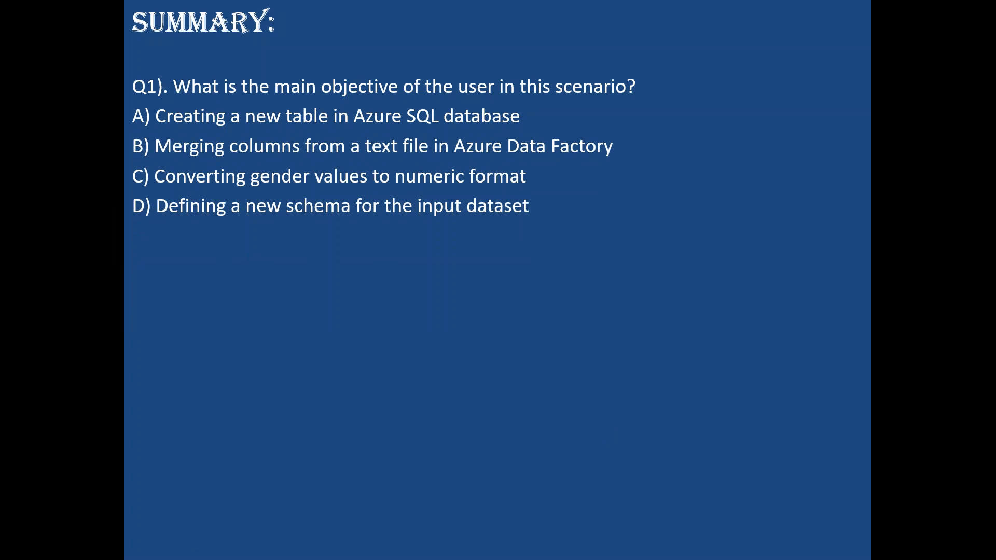
key(Right)
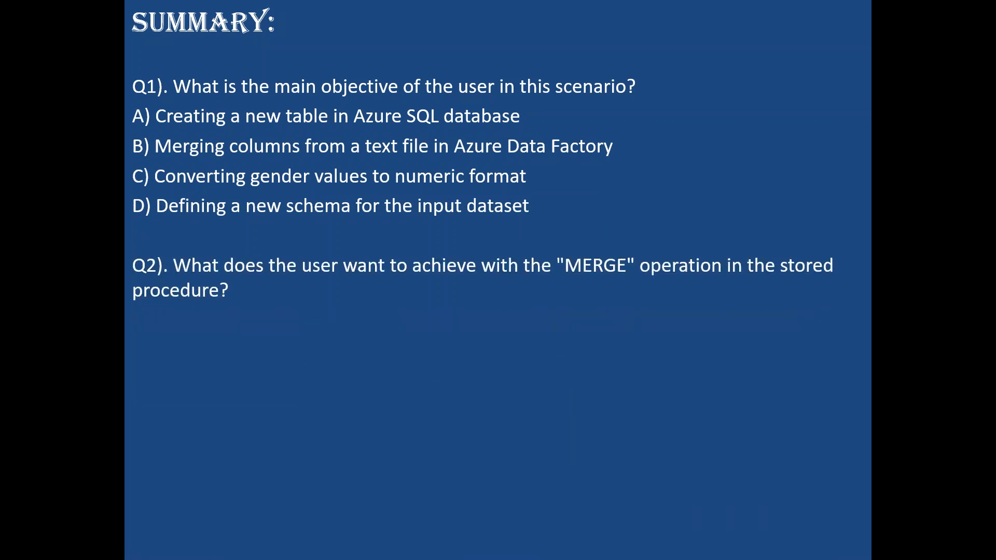
key(Right)
key(Right)
key(Right)
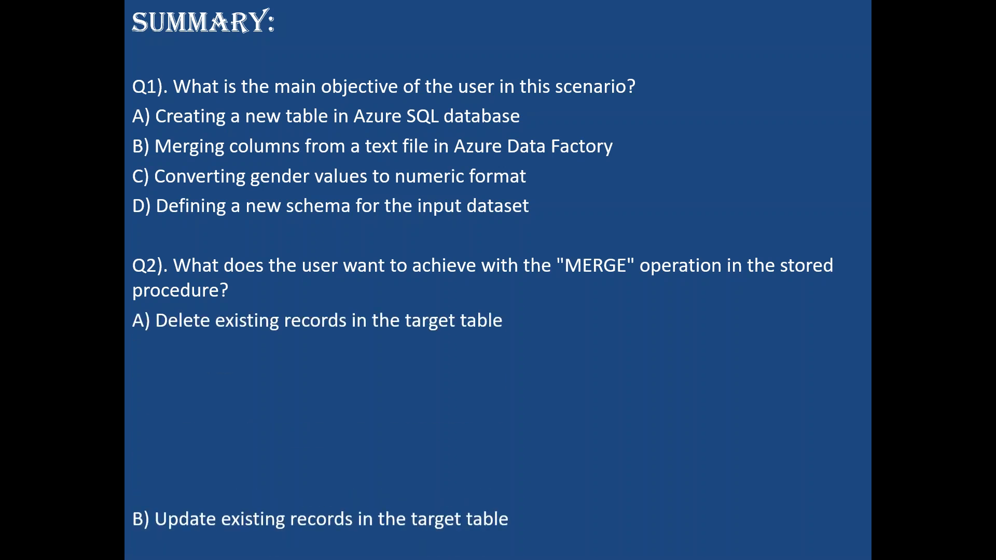
key(Right)
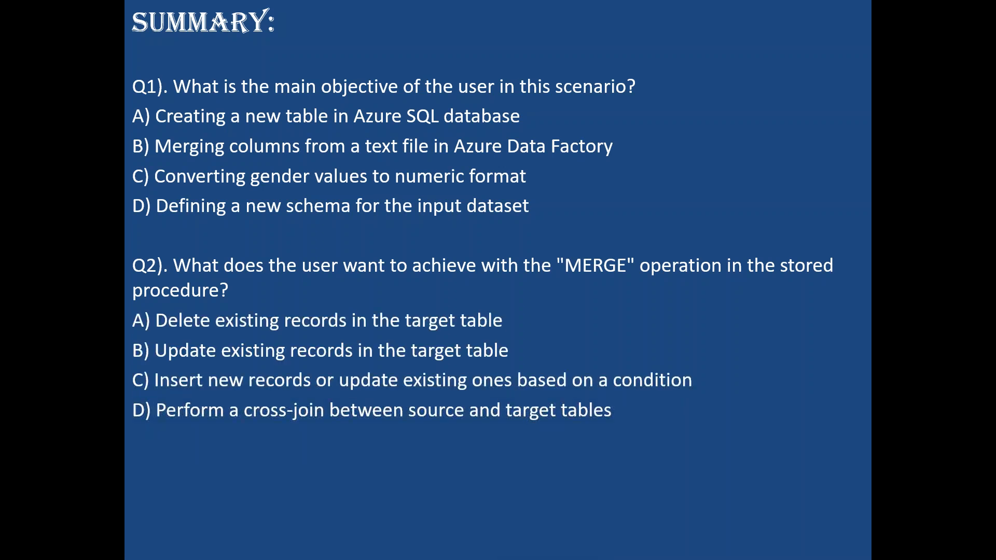